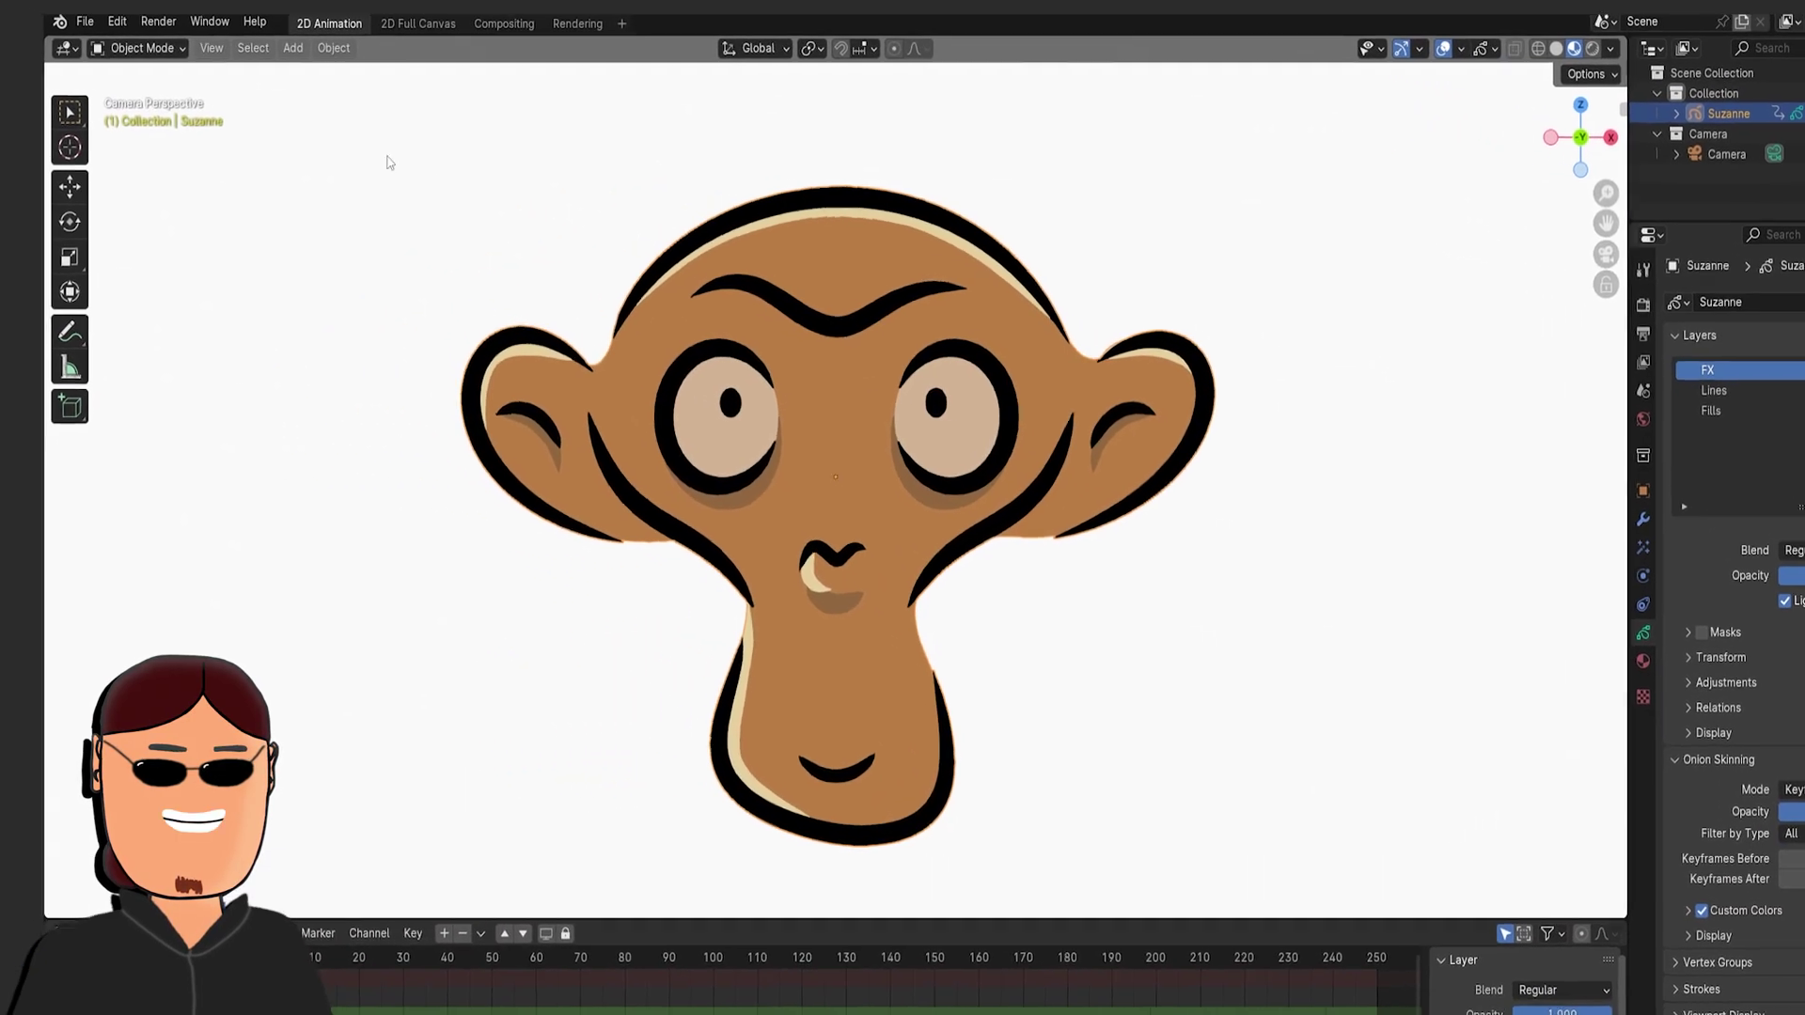
- In Draw Mode, draw a straight horizontal line above the monkey's head with the Line tool, using the Matrix material on the FX layer
click(91, 31)
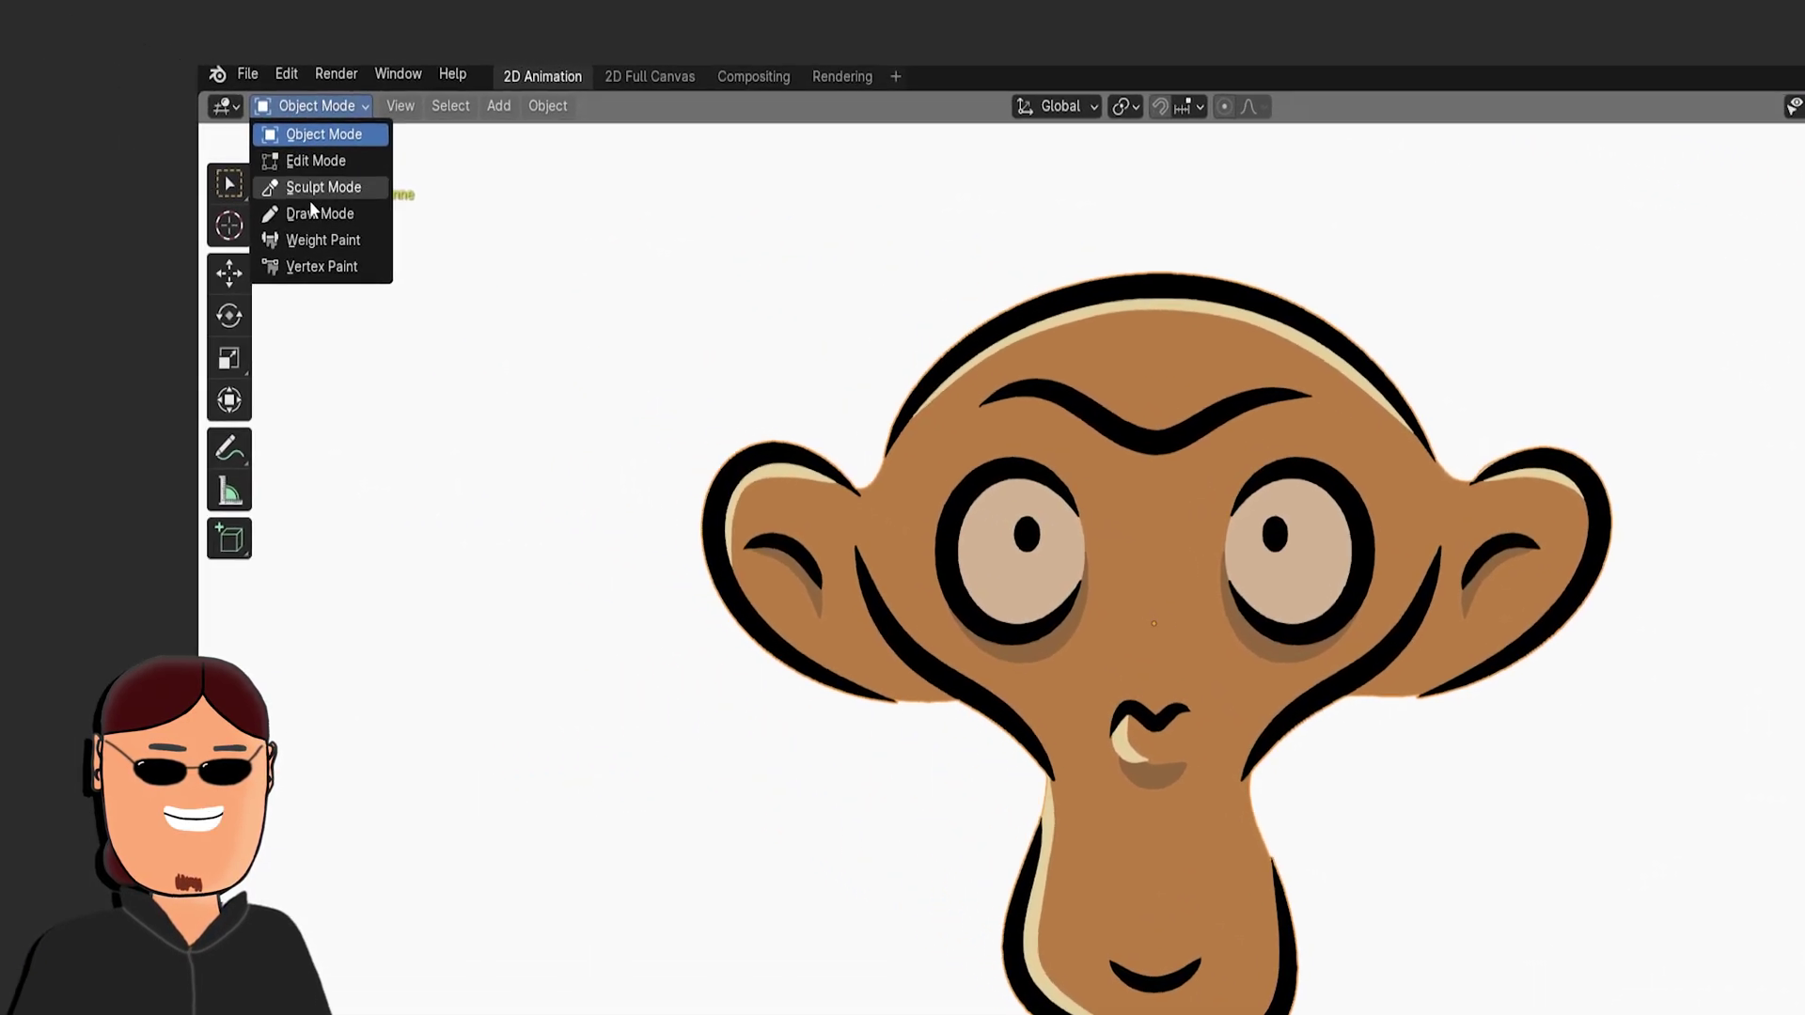
click(434, 252)
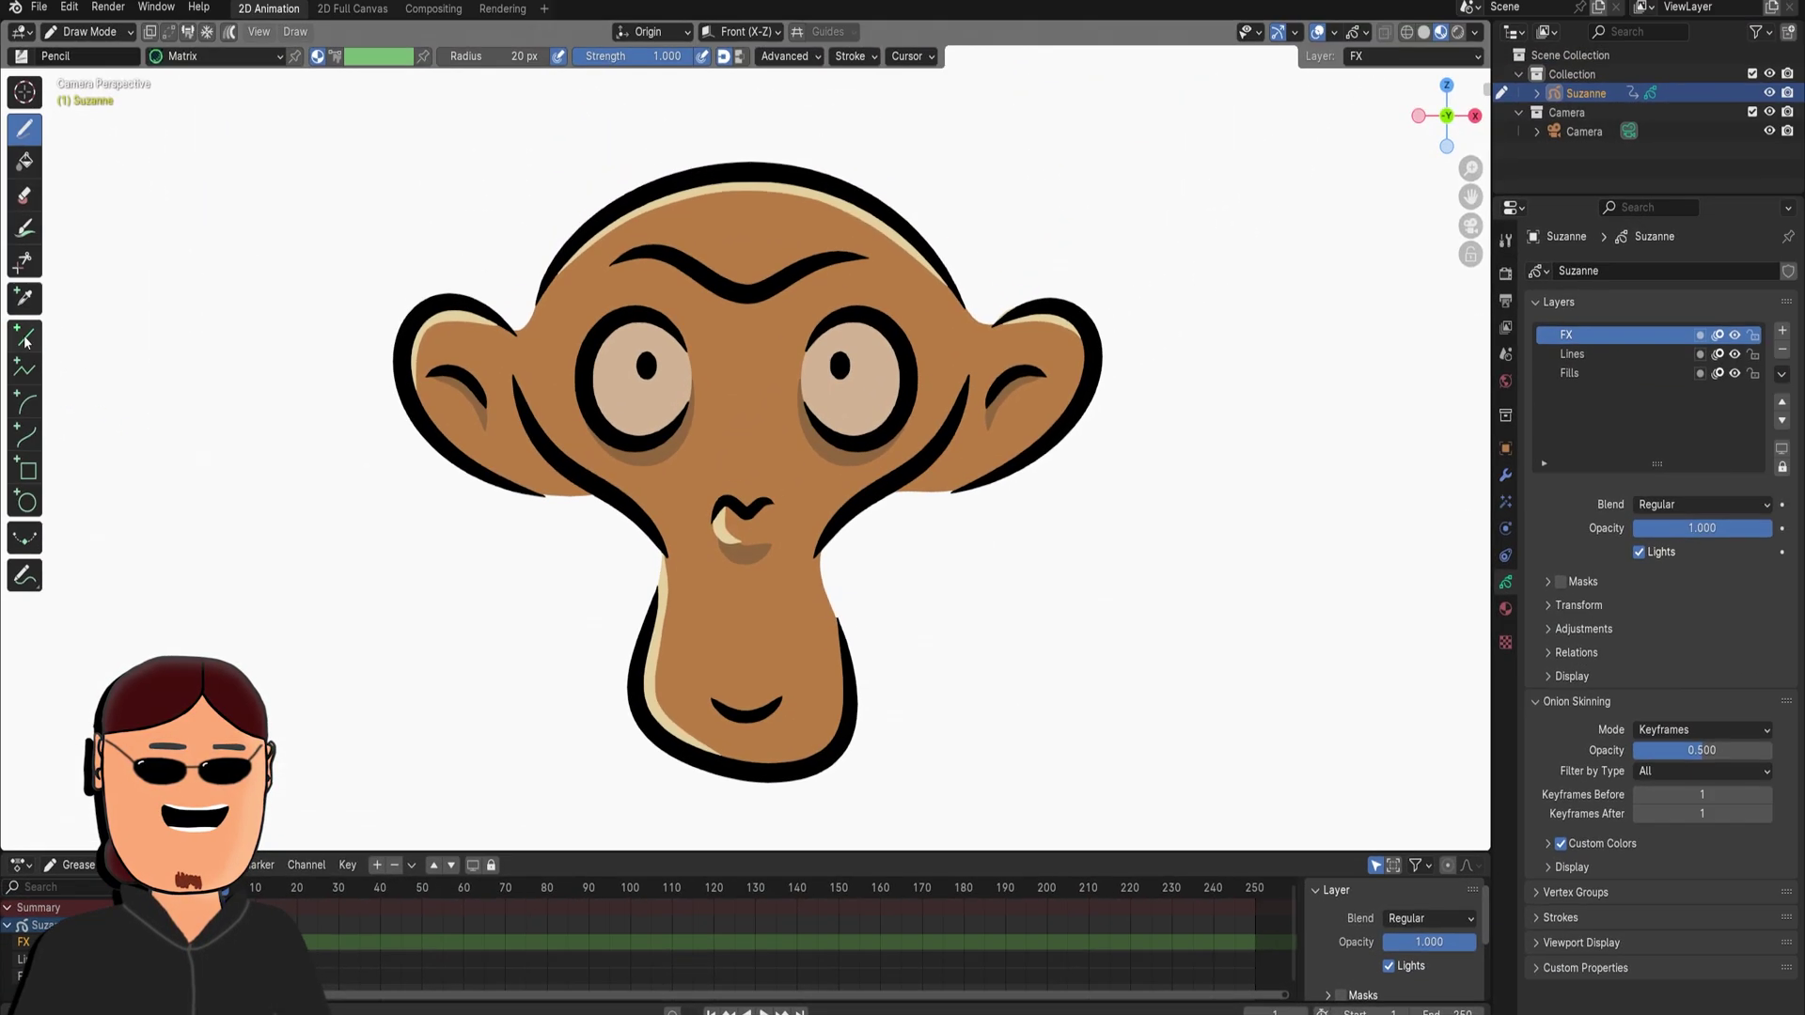
click(25, 340)
scroll(471, 153, down, 1)
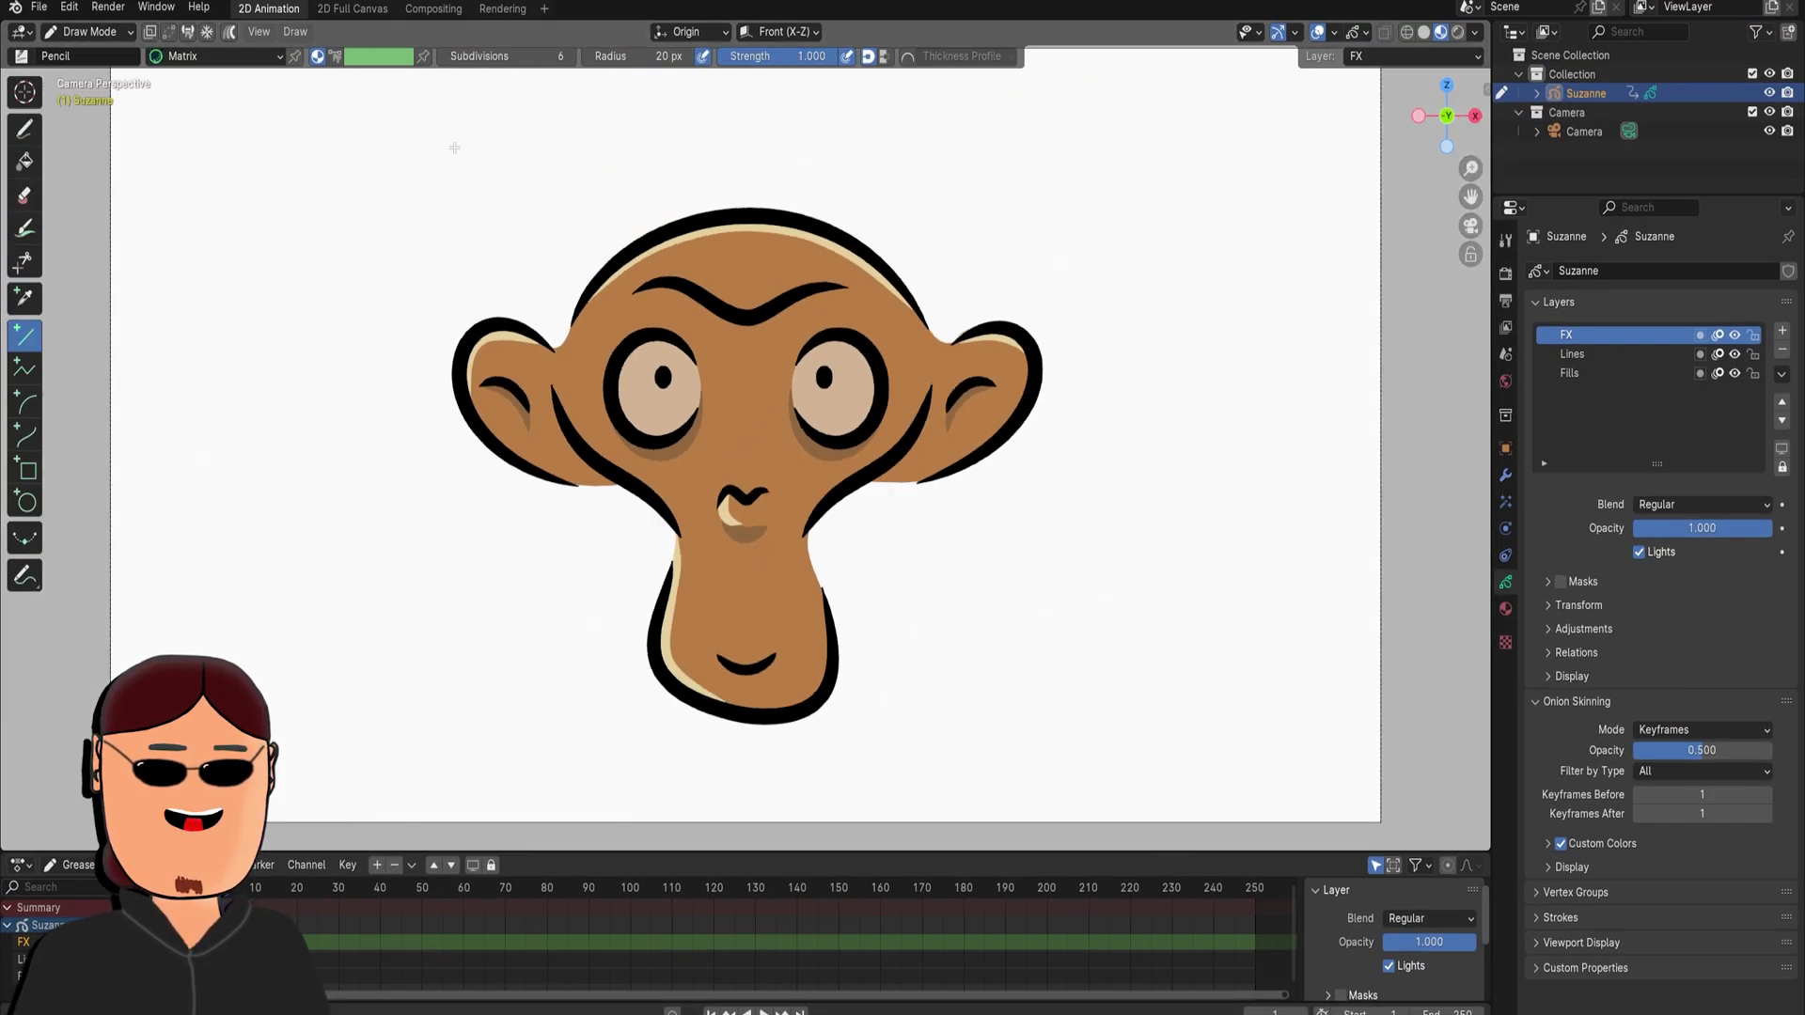
drag(965, 131, 1161, 117)
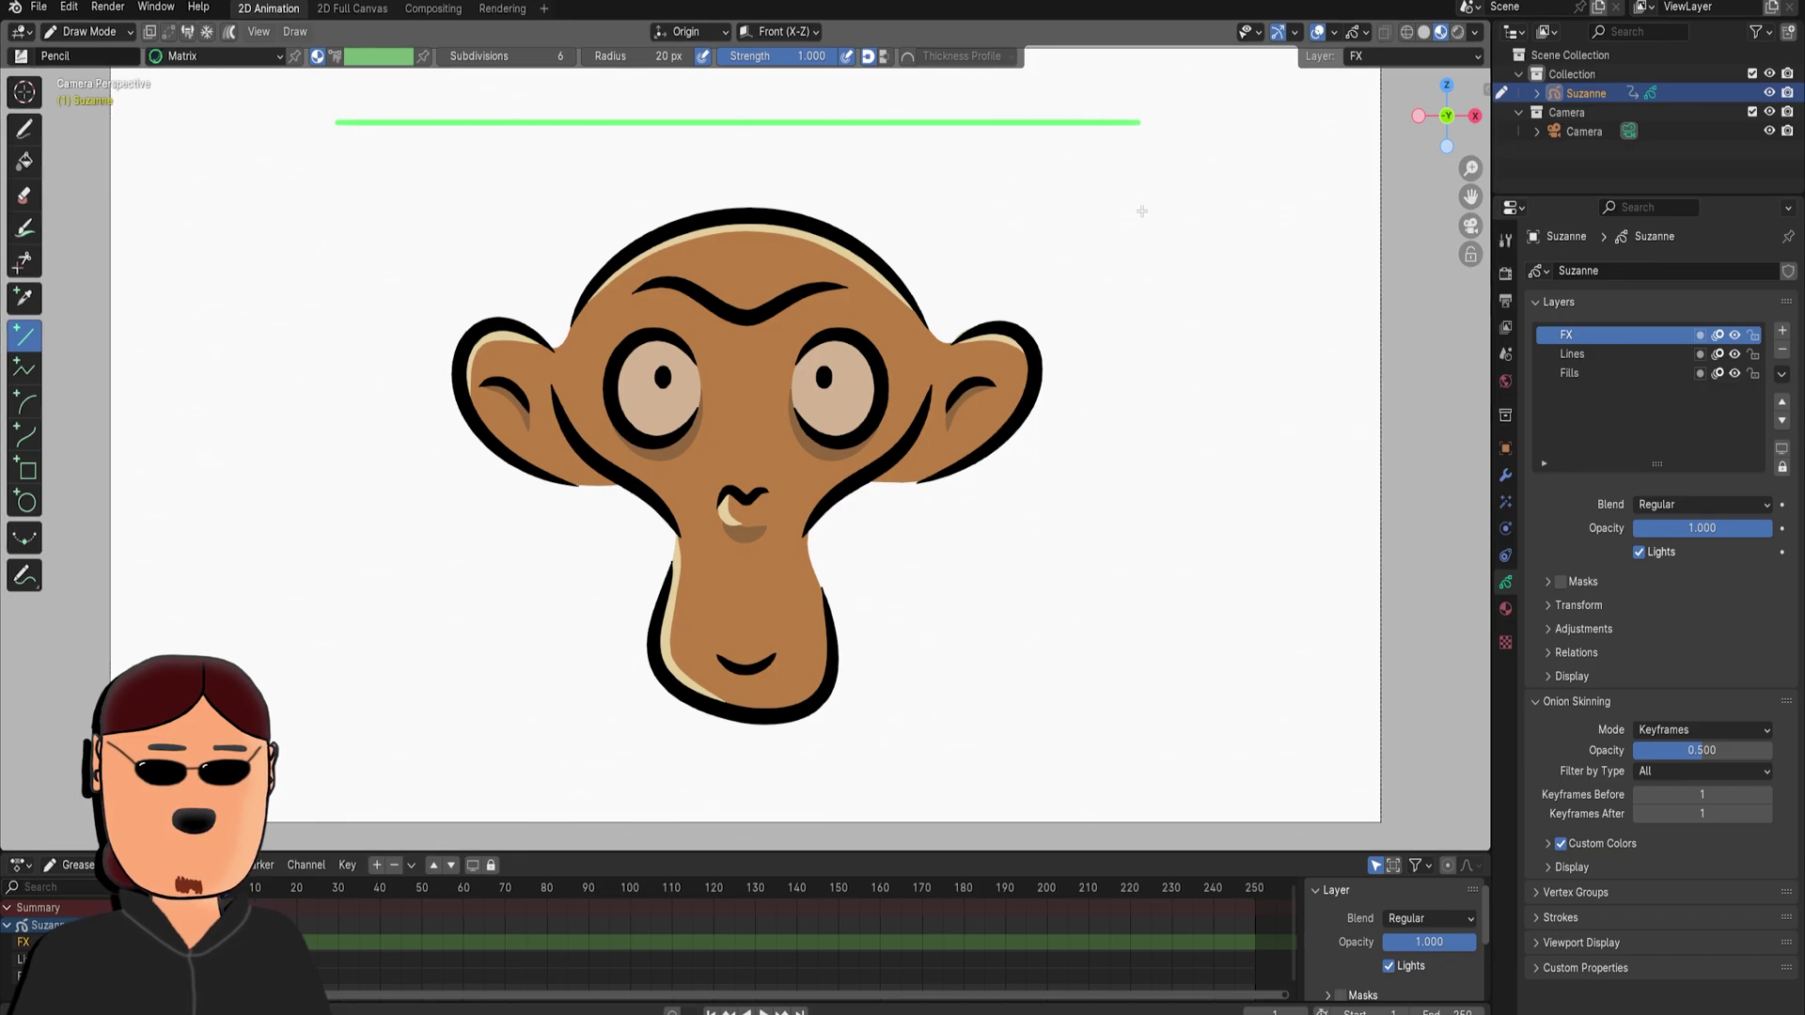
- Add an Array modifier to Suzanne and limit its influence to the FX layer
click(1505, 474)
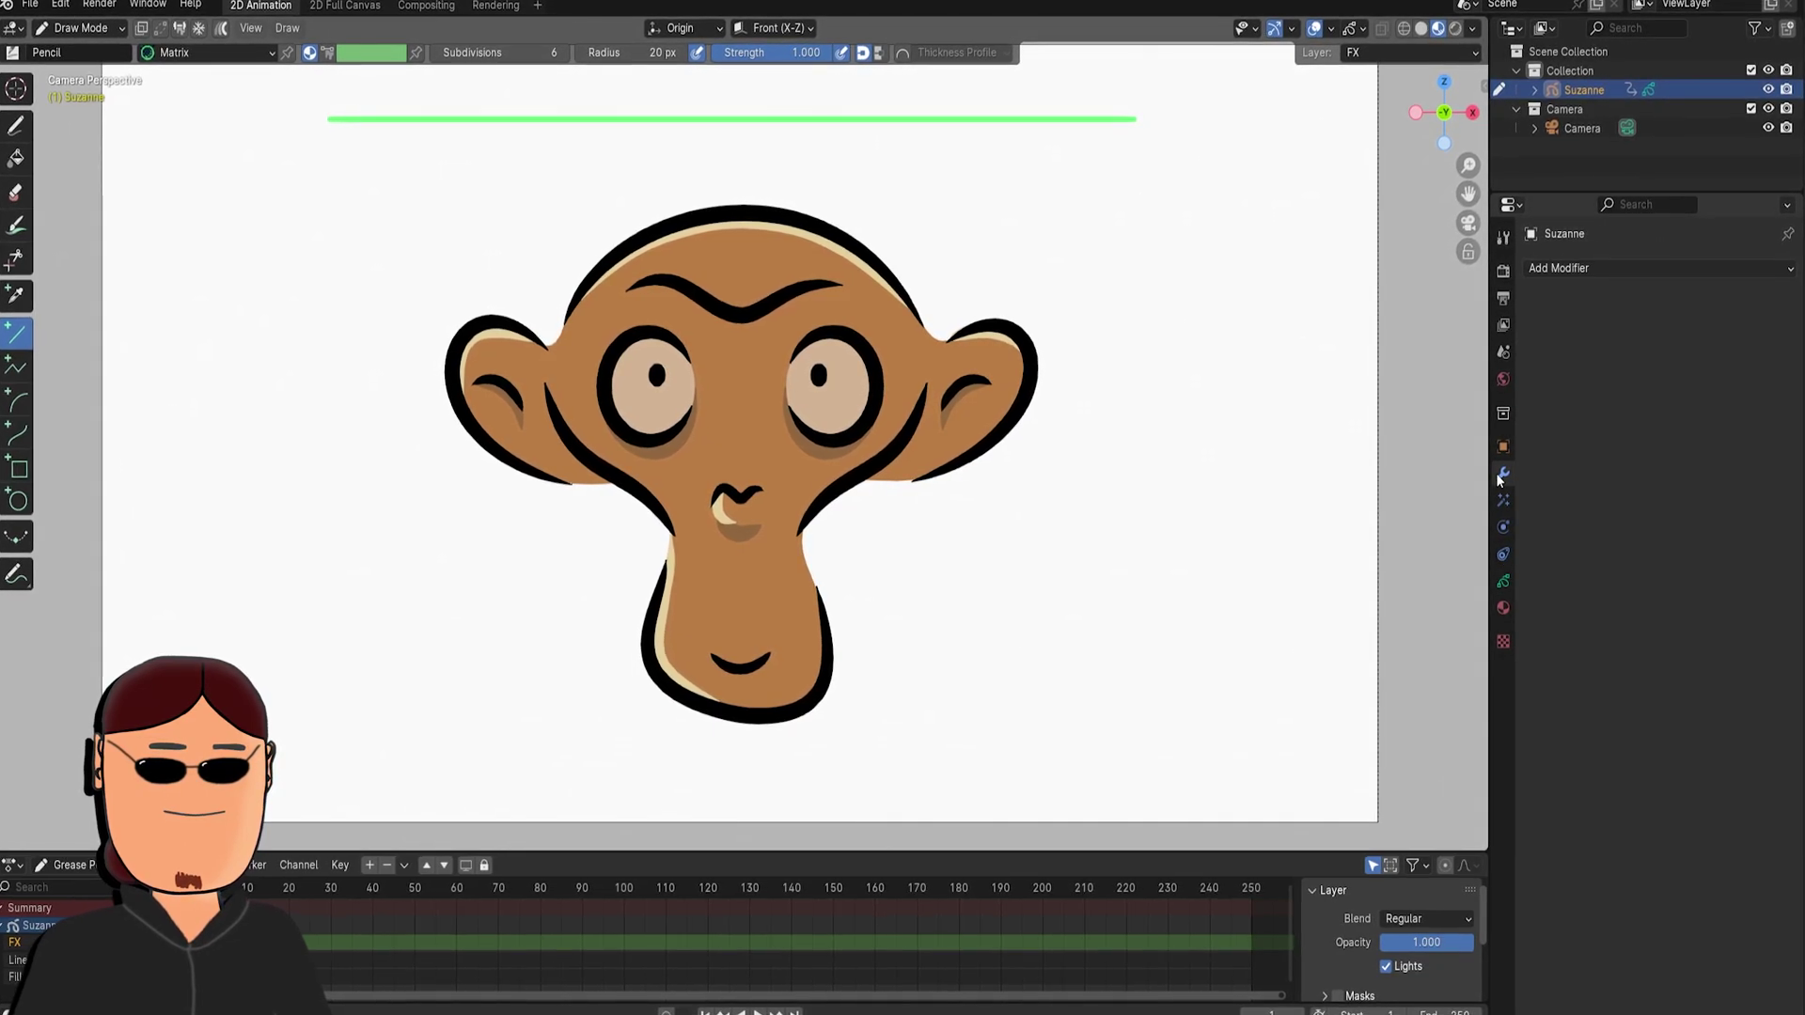
click(1572, 267)
click(1505, 315)
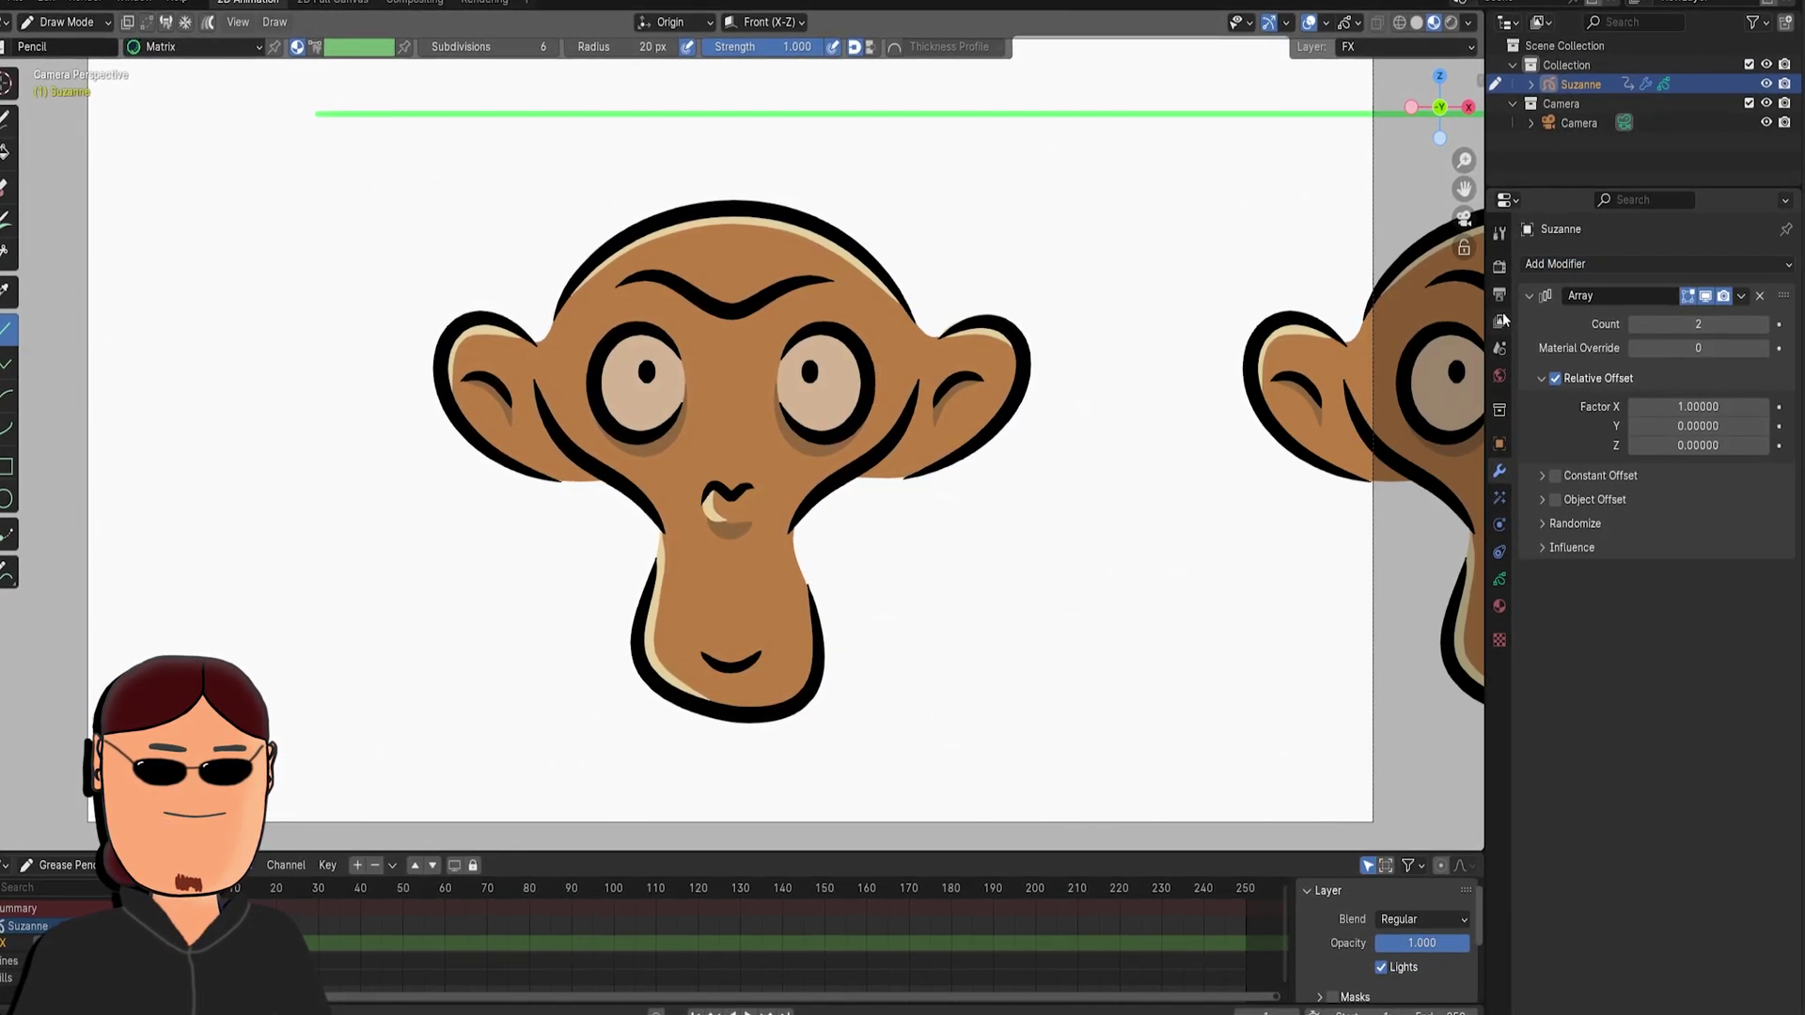
click(1544, 546)
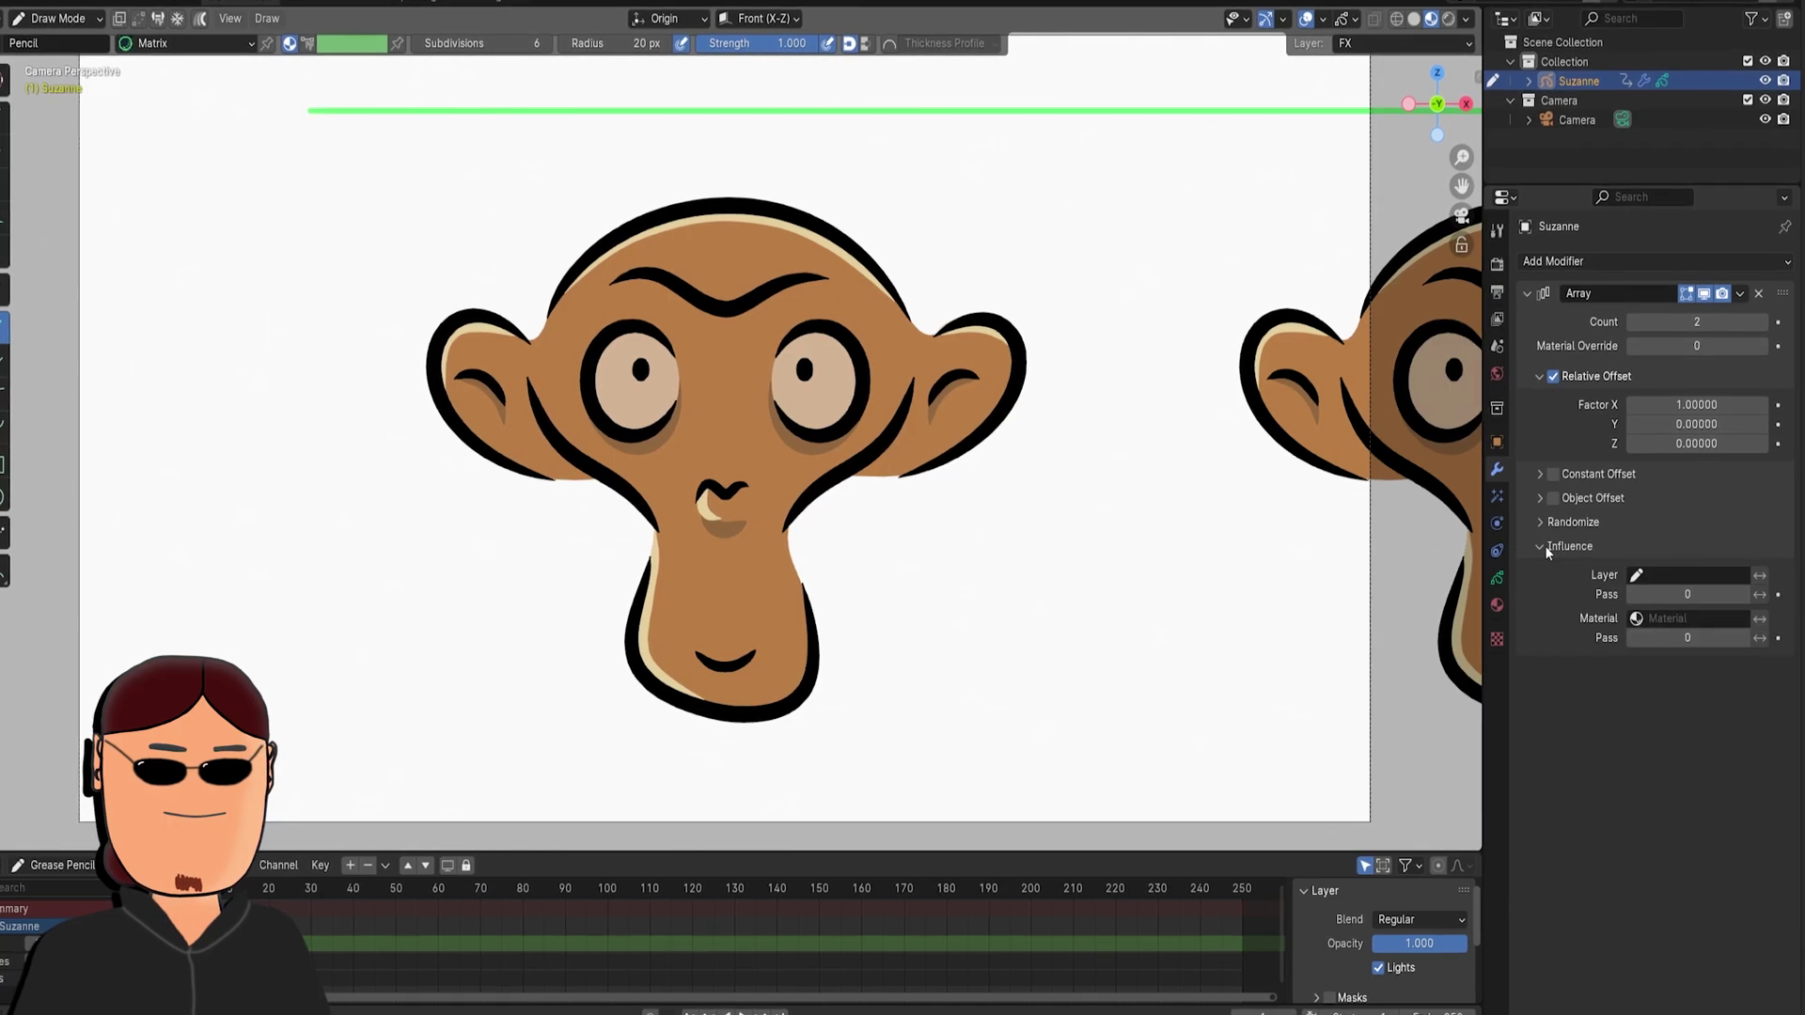
click(1645, 575)
click(1611, 647)
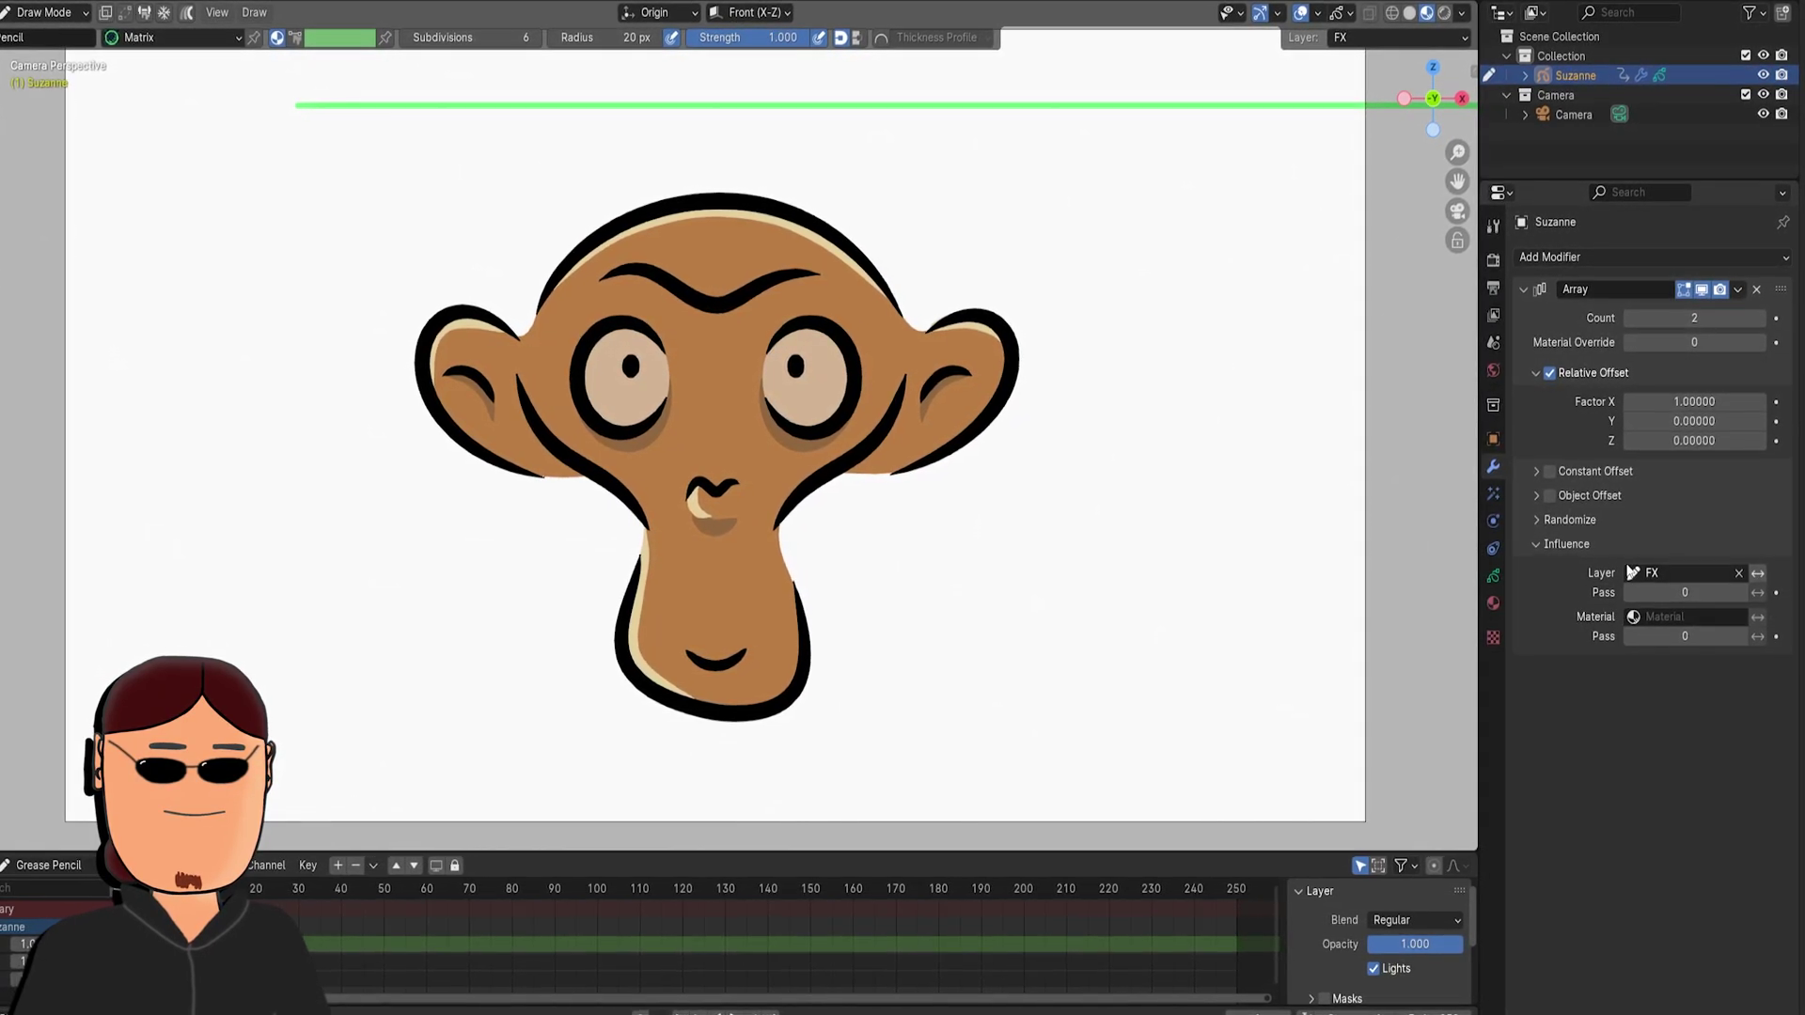
- Set the Array count to 47 and its relative offset to X 0 and Z -5.34, stacking the lines down over the head
drag(1692, 318, 1730, 318)
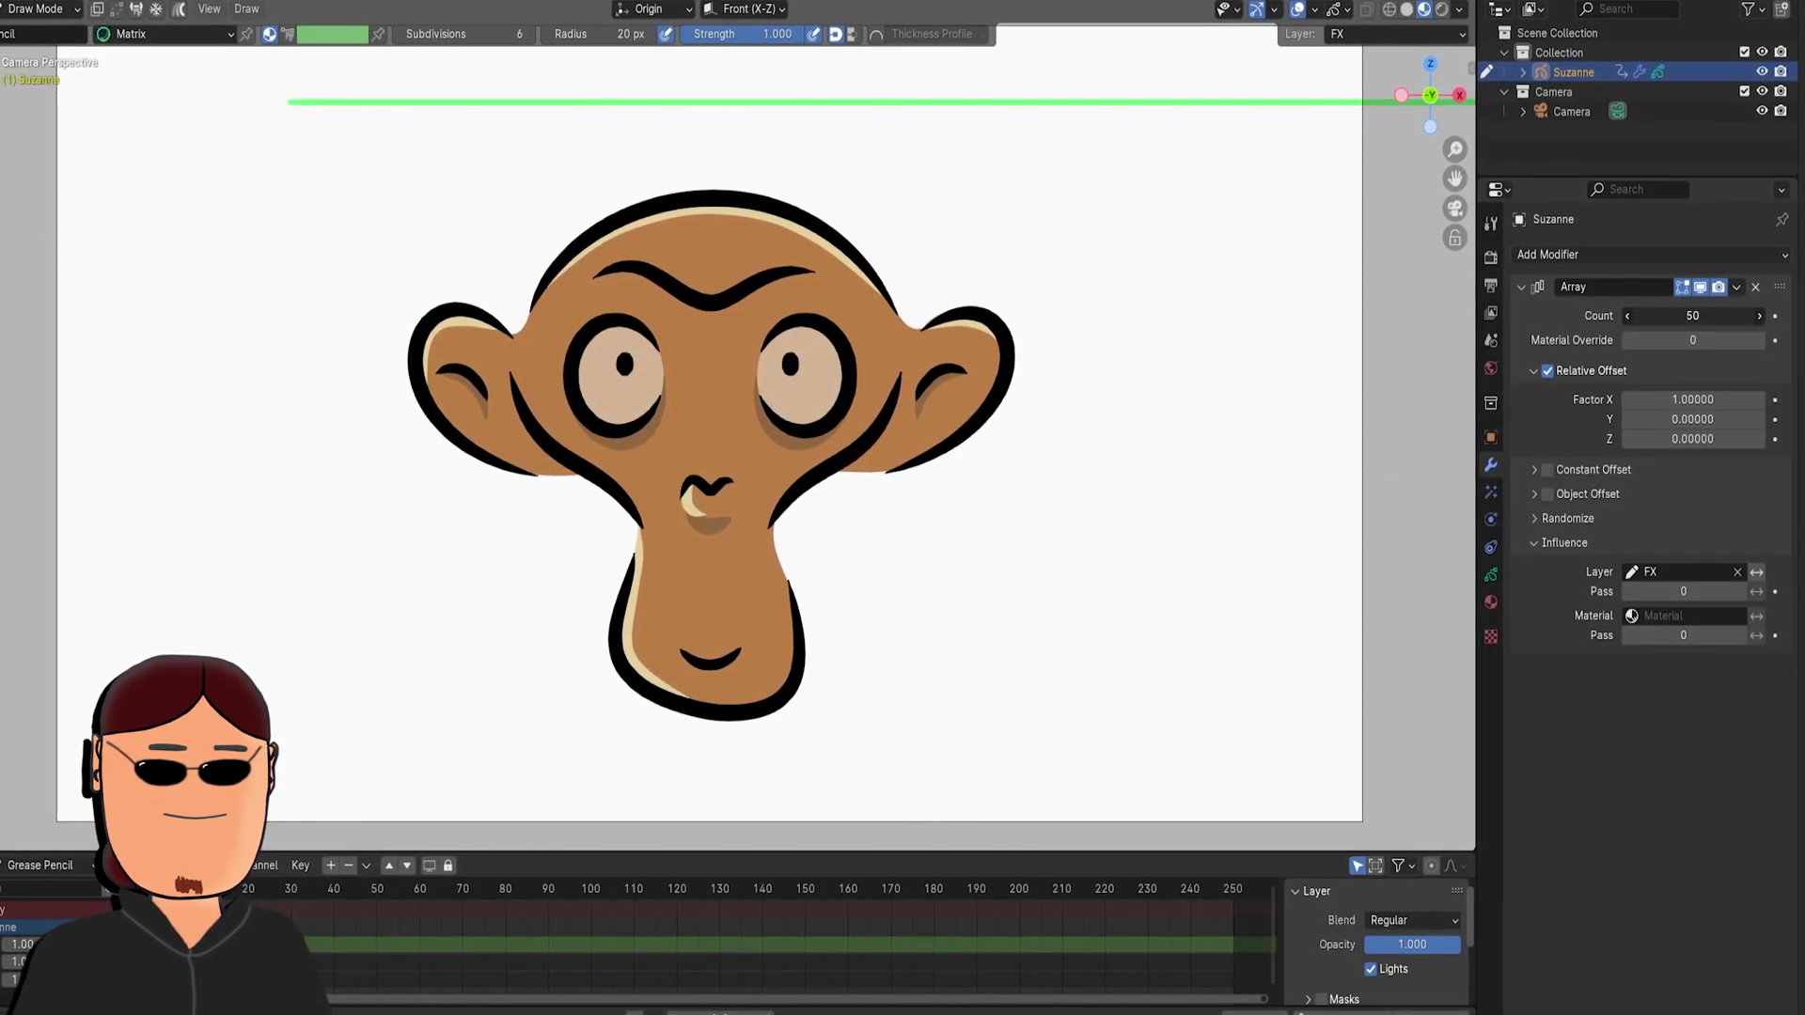
drag(1655, 396, 1598, 397)
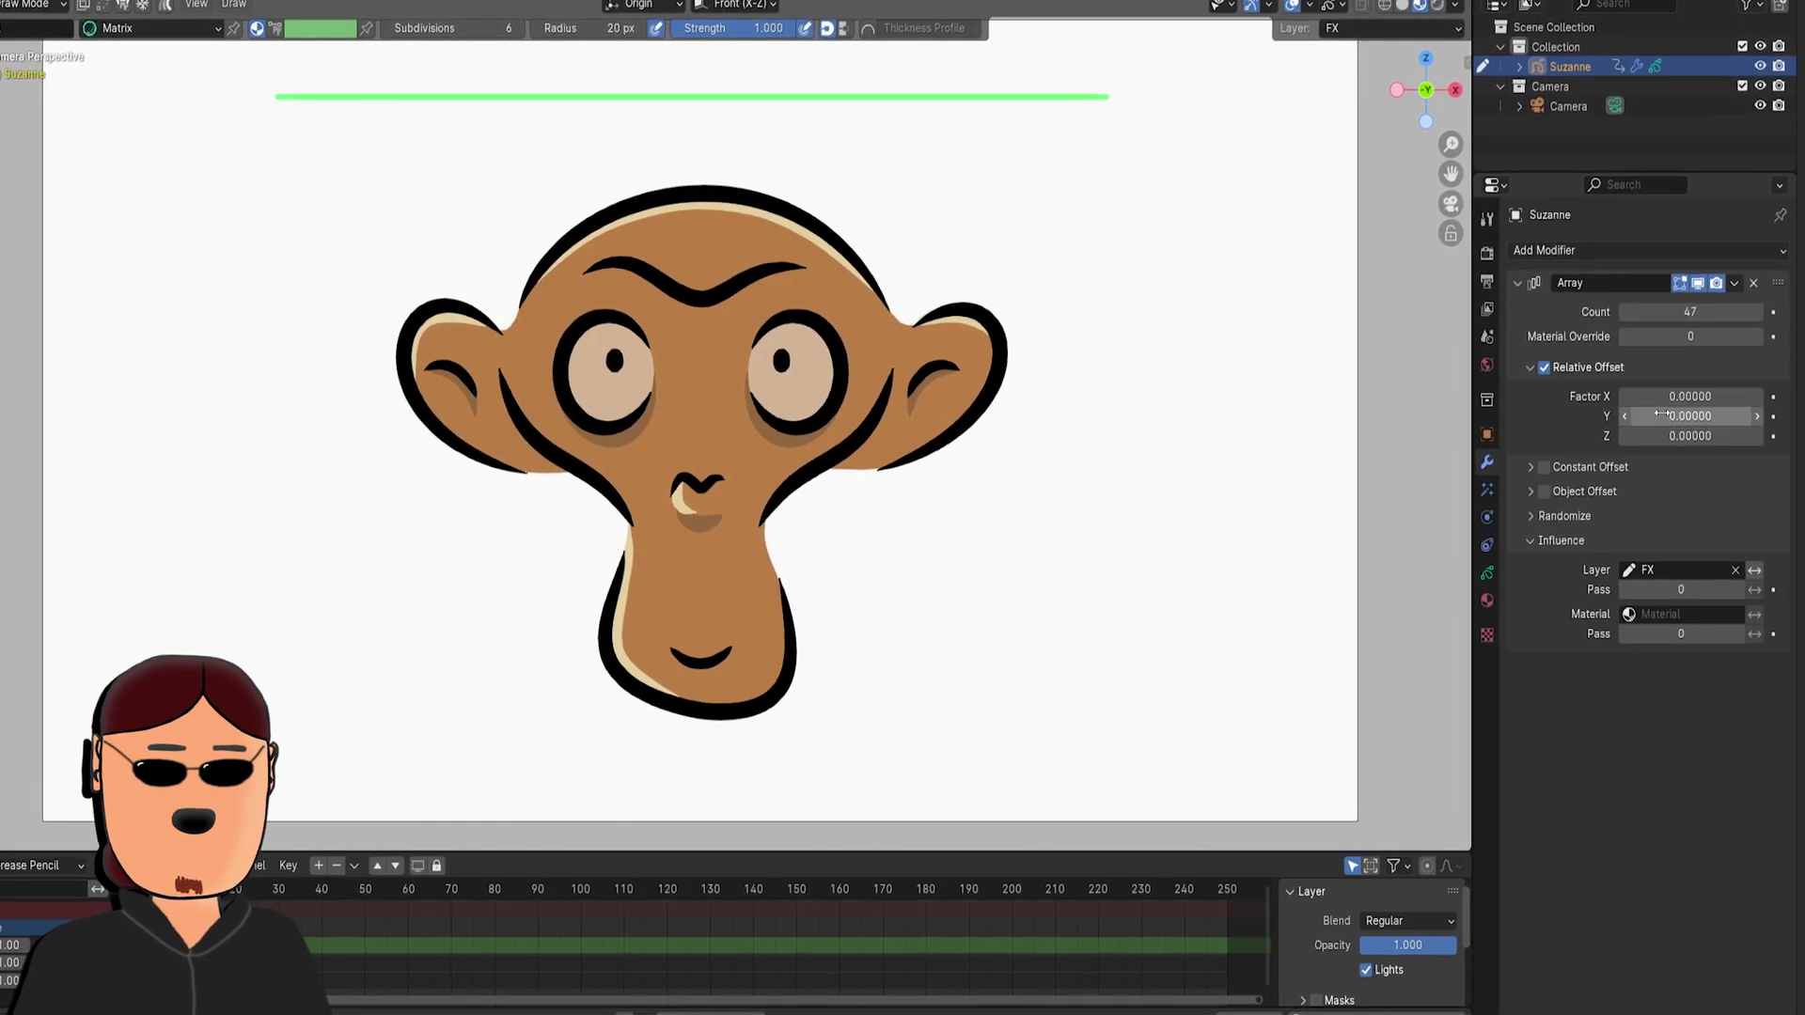
drag(1691, 436, 1559, 428)
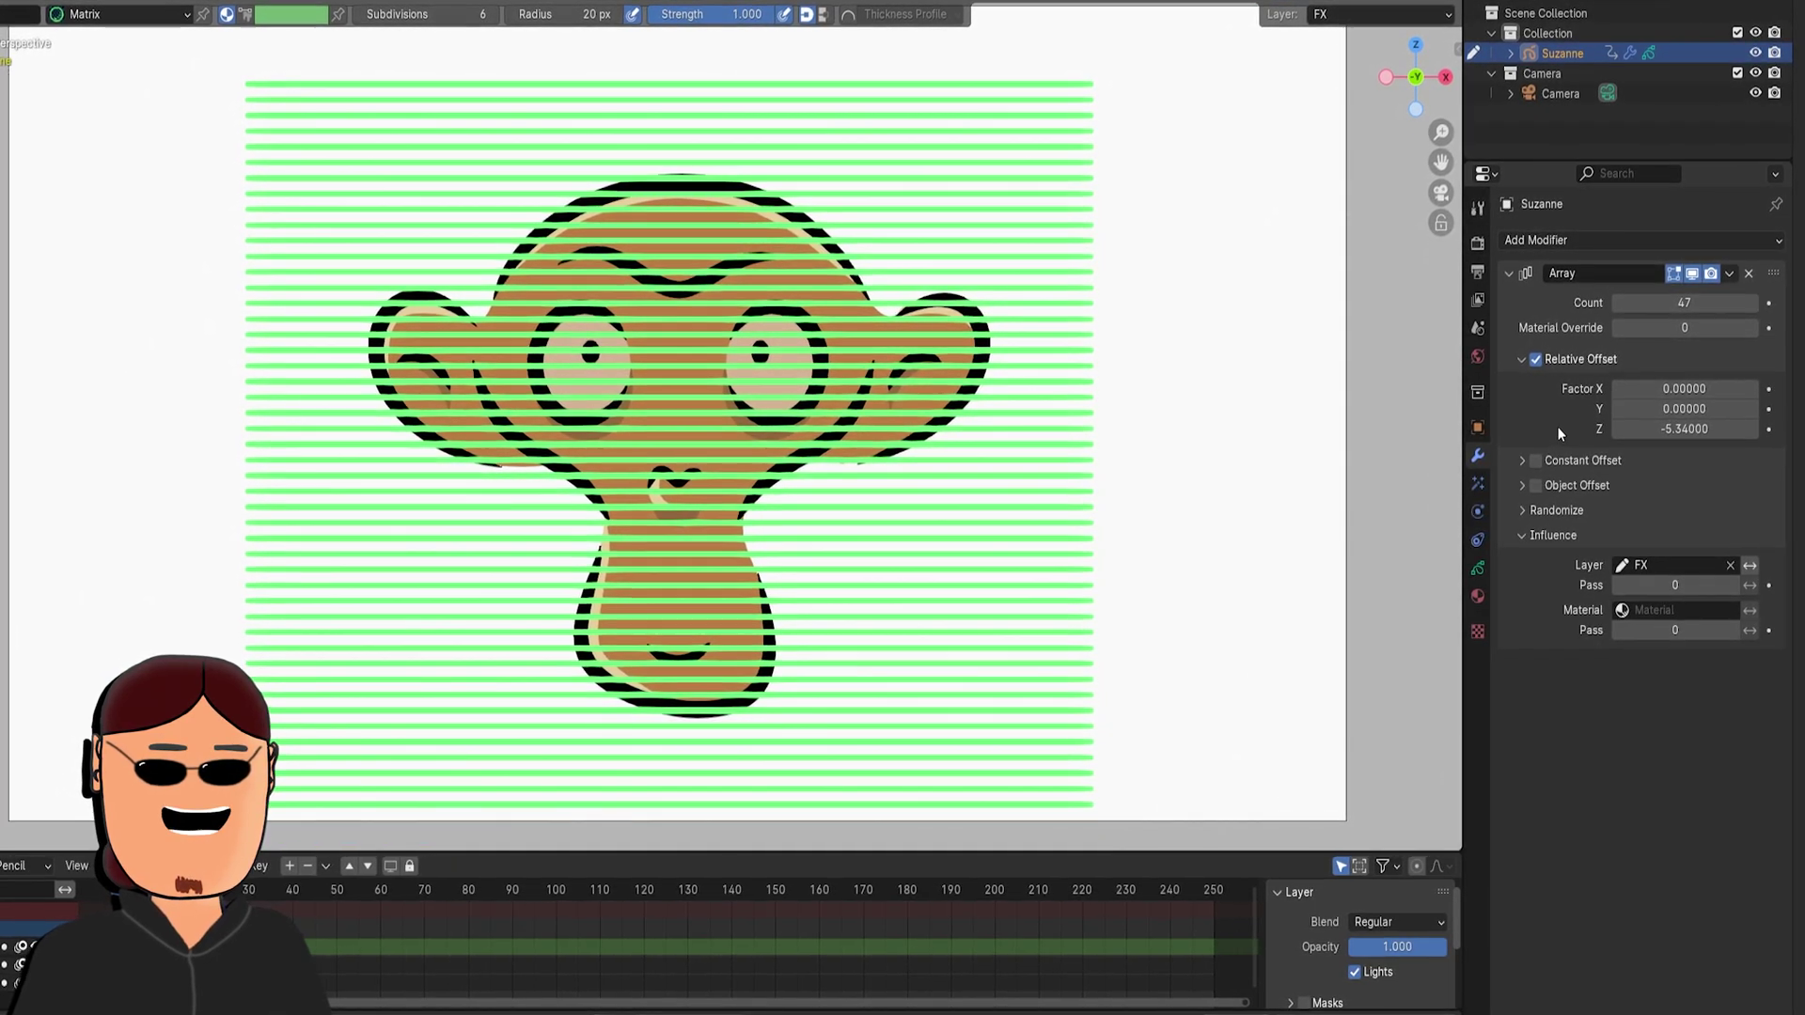
- Enable masks on the FX layer and add the Fills and Lines layers as its masks
click(1479, 570)
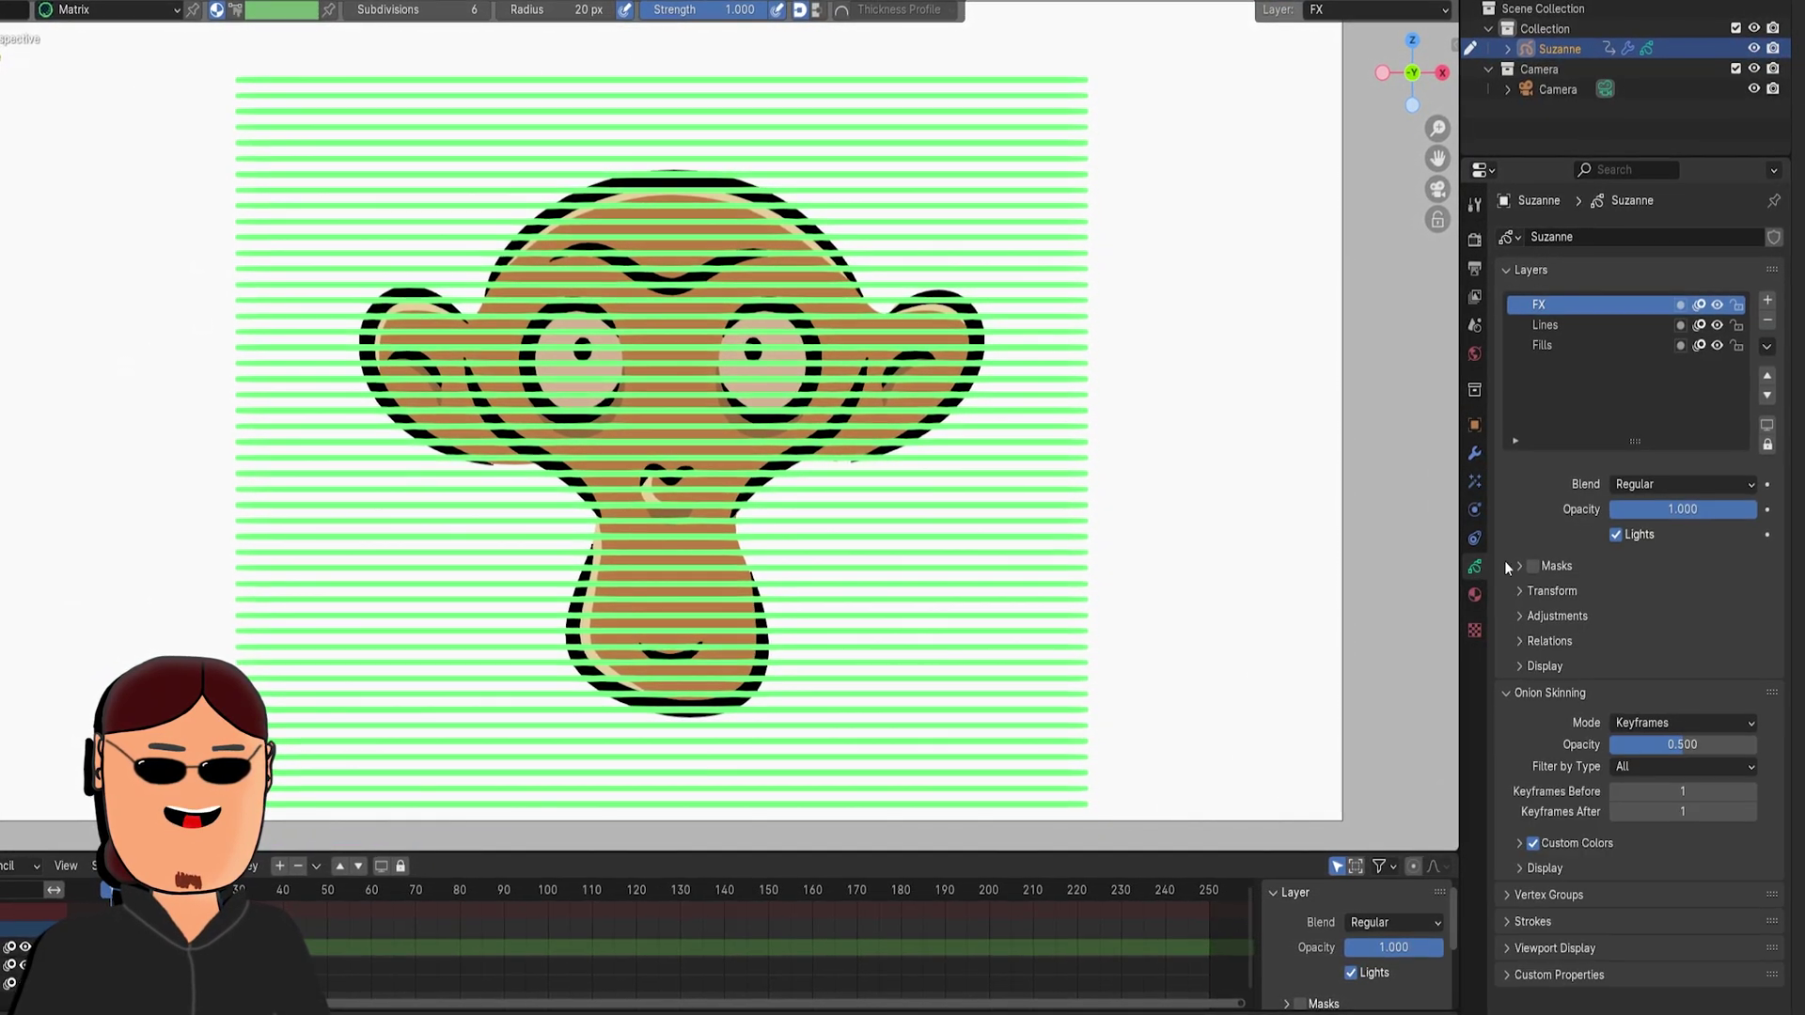
click(1532, 565)
click(1516, 564)
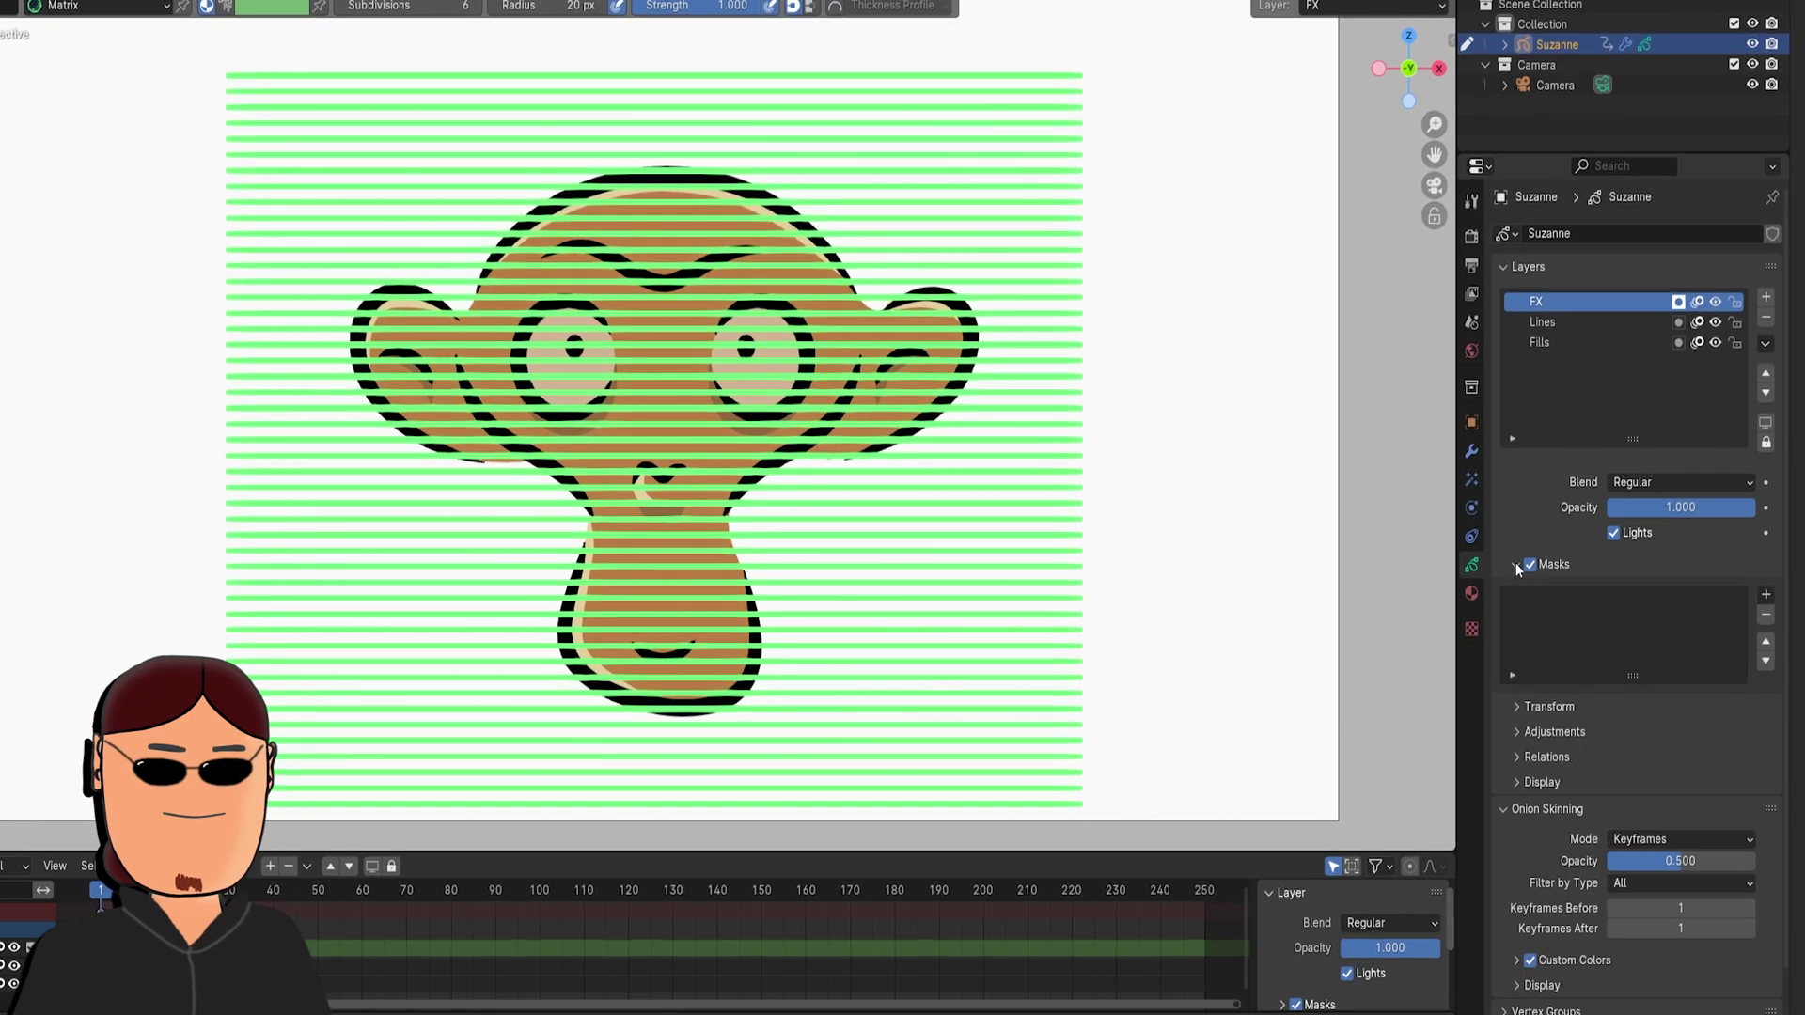
click(1768, 597)
click(1685, 613)
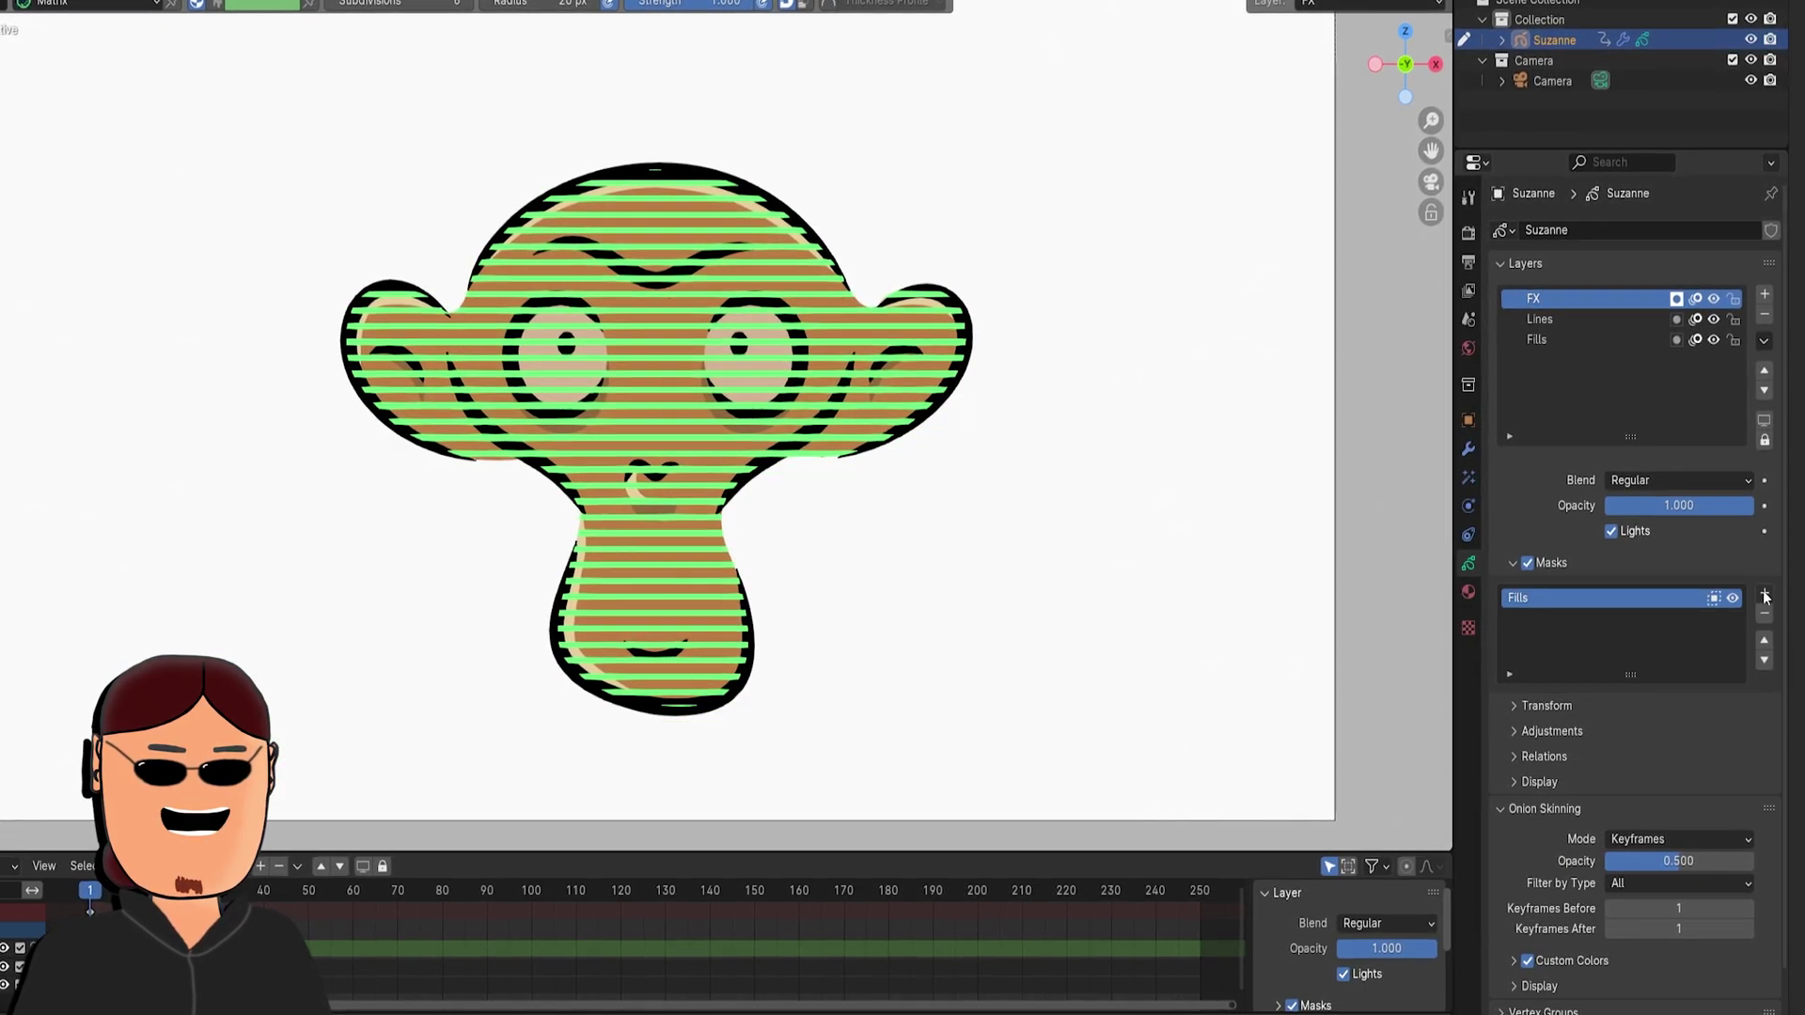
click(1765, 593)
click(1691, 609)
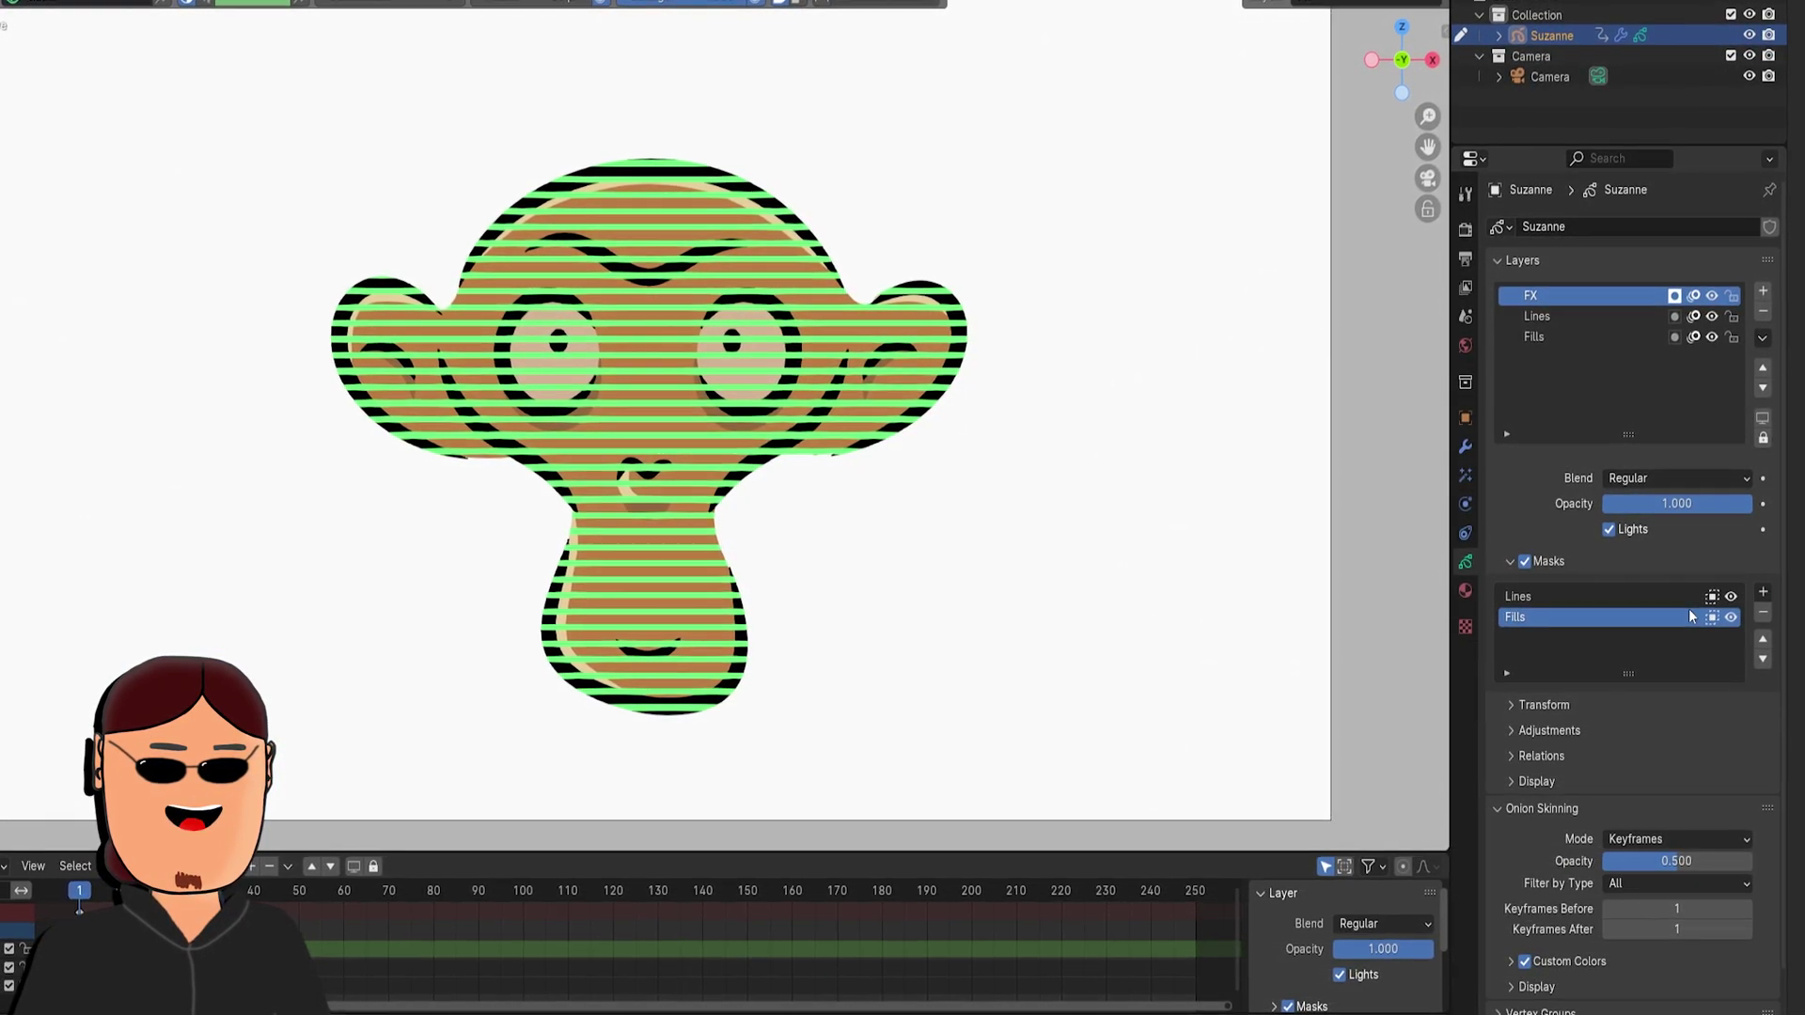
- Add a Subdivide modifier after the Array and limit its influence to the FX layer
click(1468, 449)
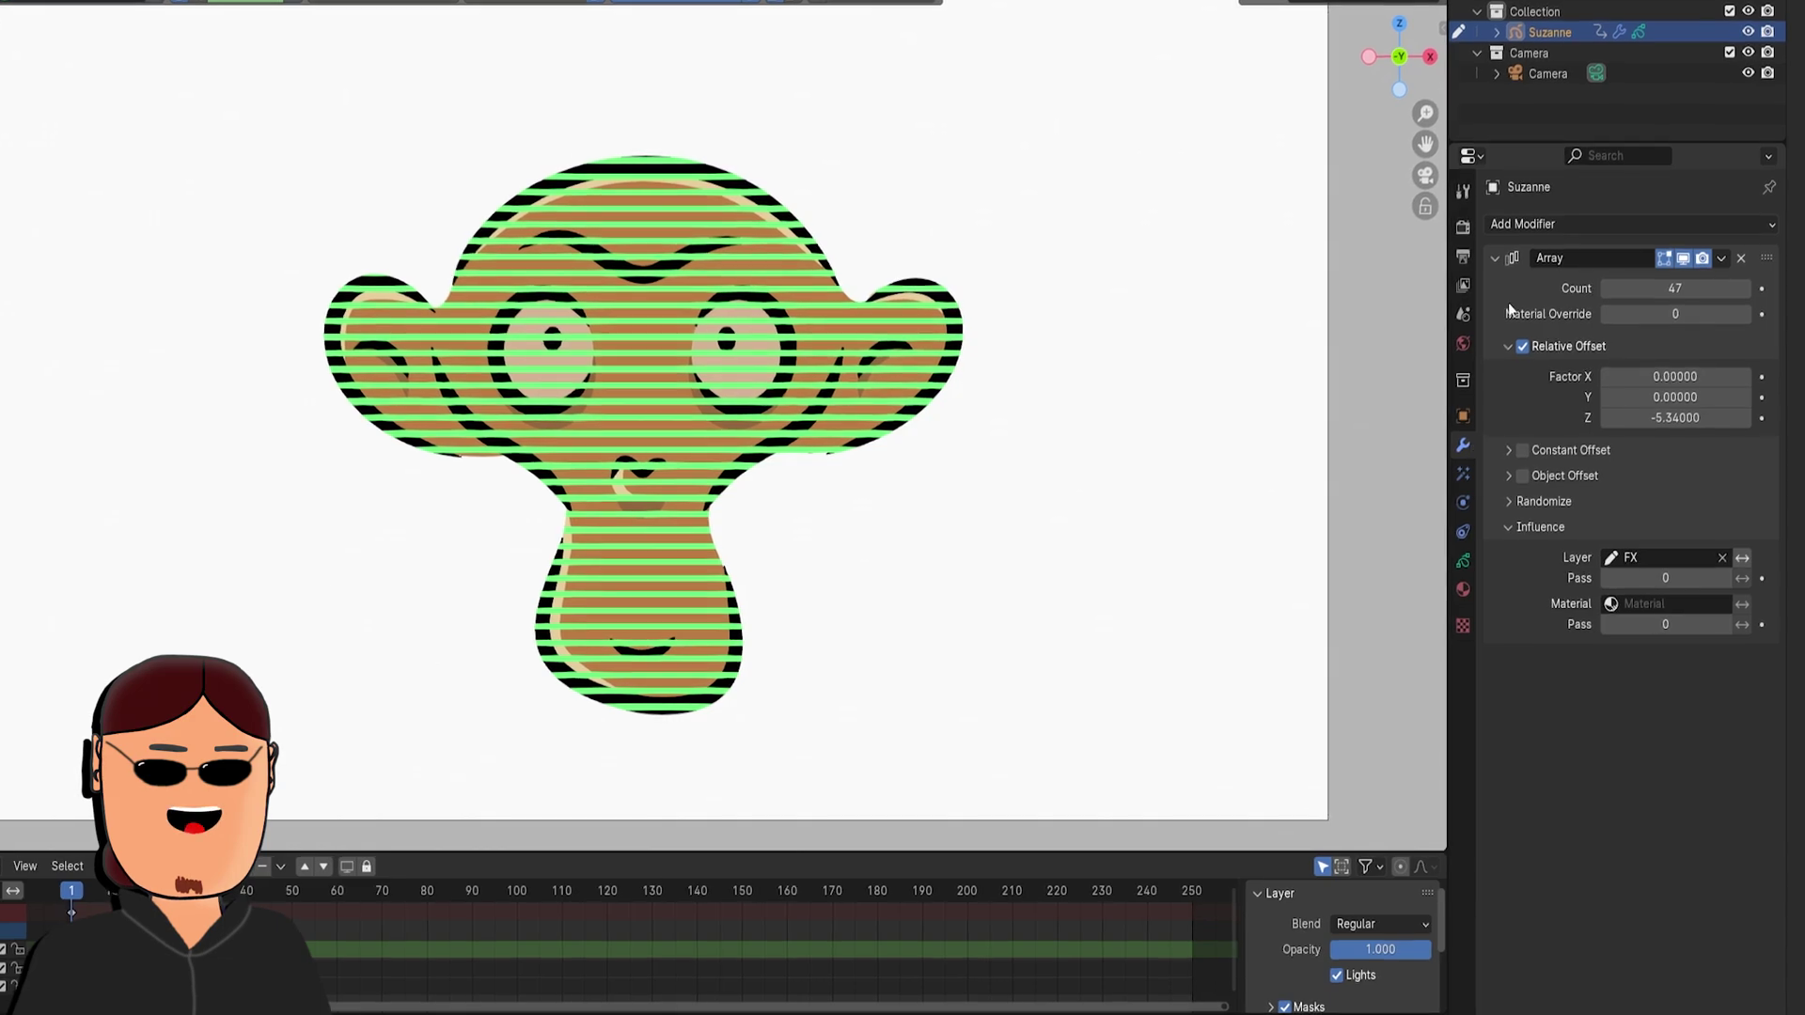
click(1496, 258)
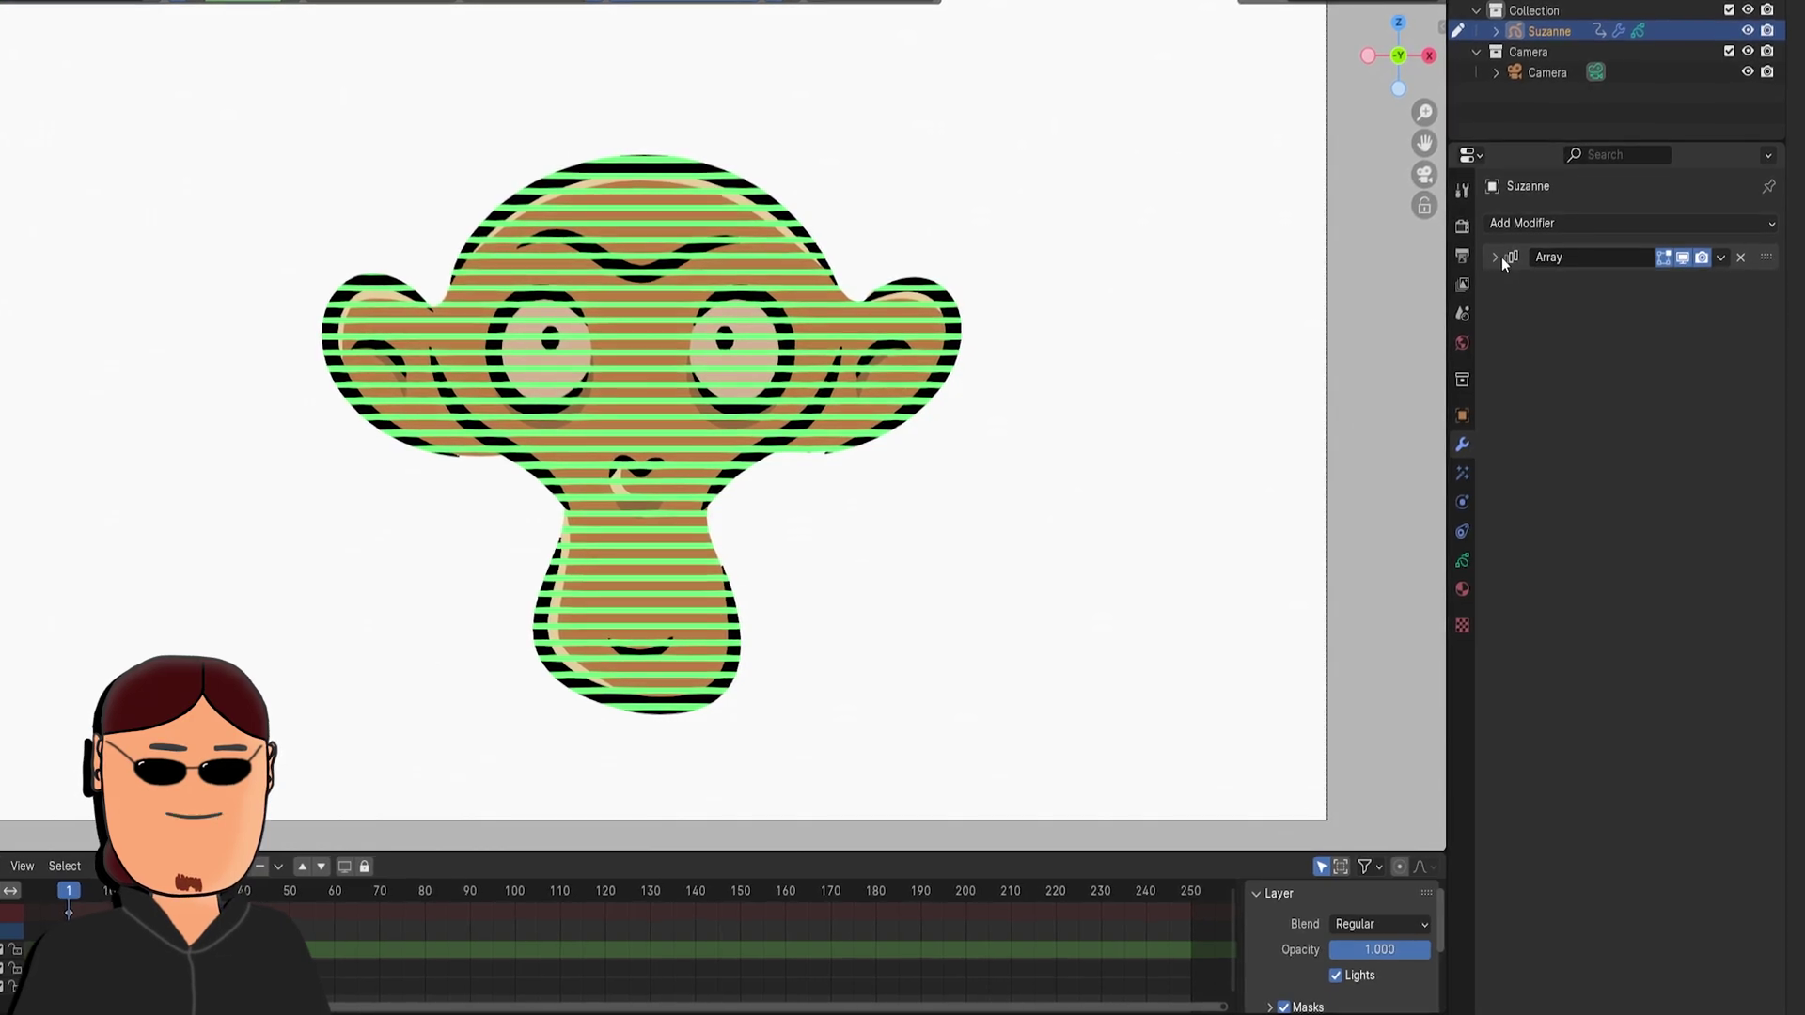
click(1528, 224)
click(1431, 483)
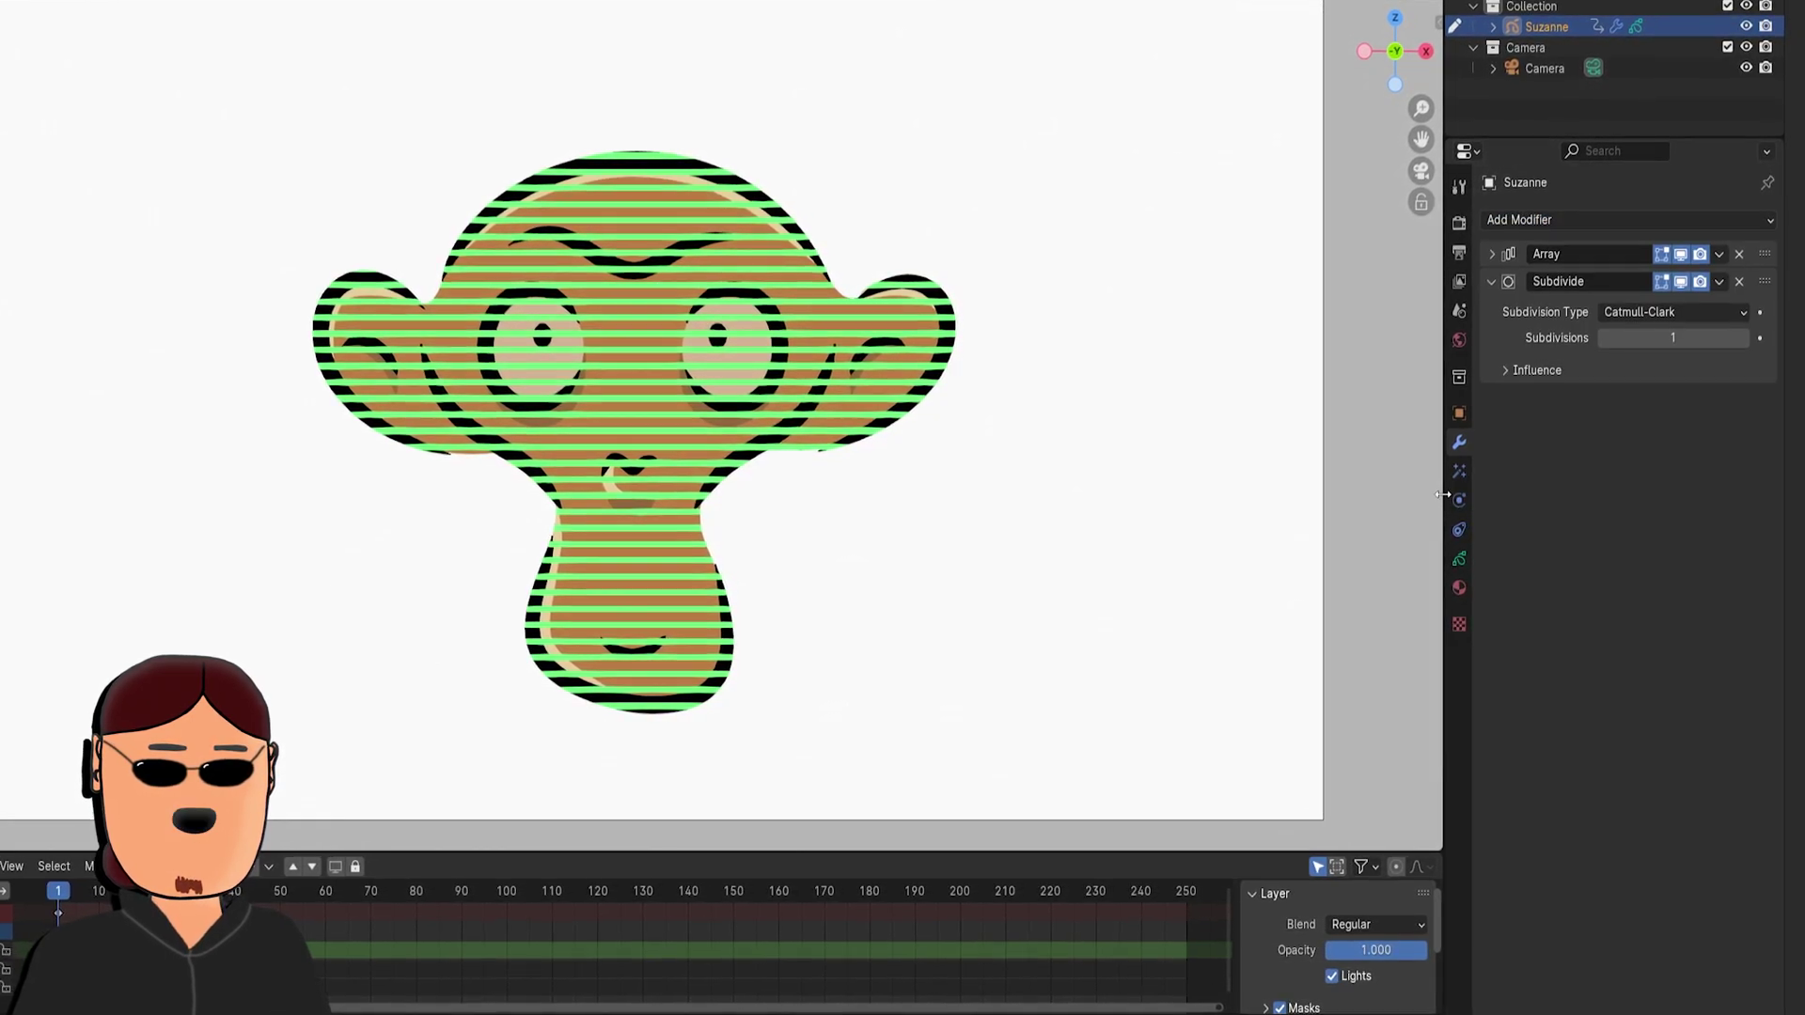
click(1505, 369)
click(1638, 399)
click(1636, 470)
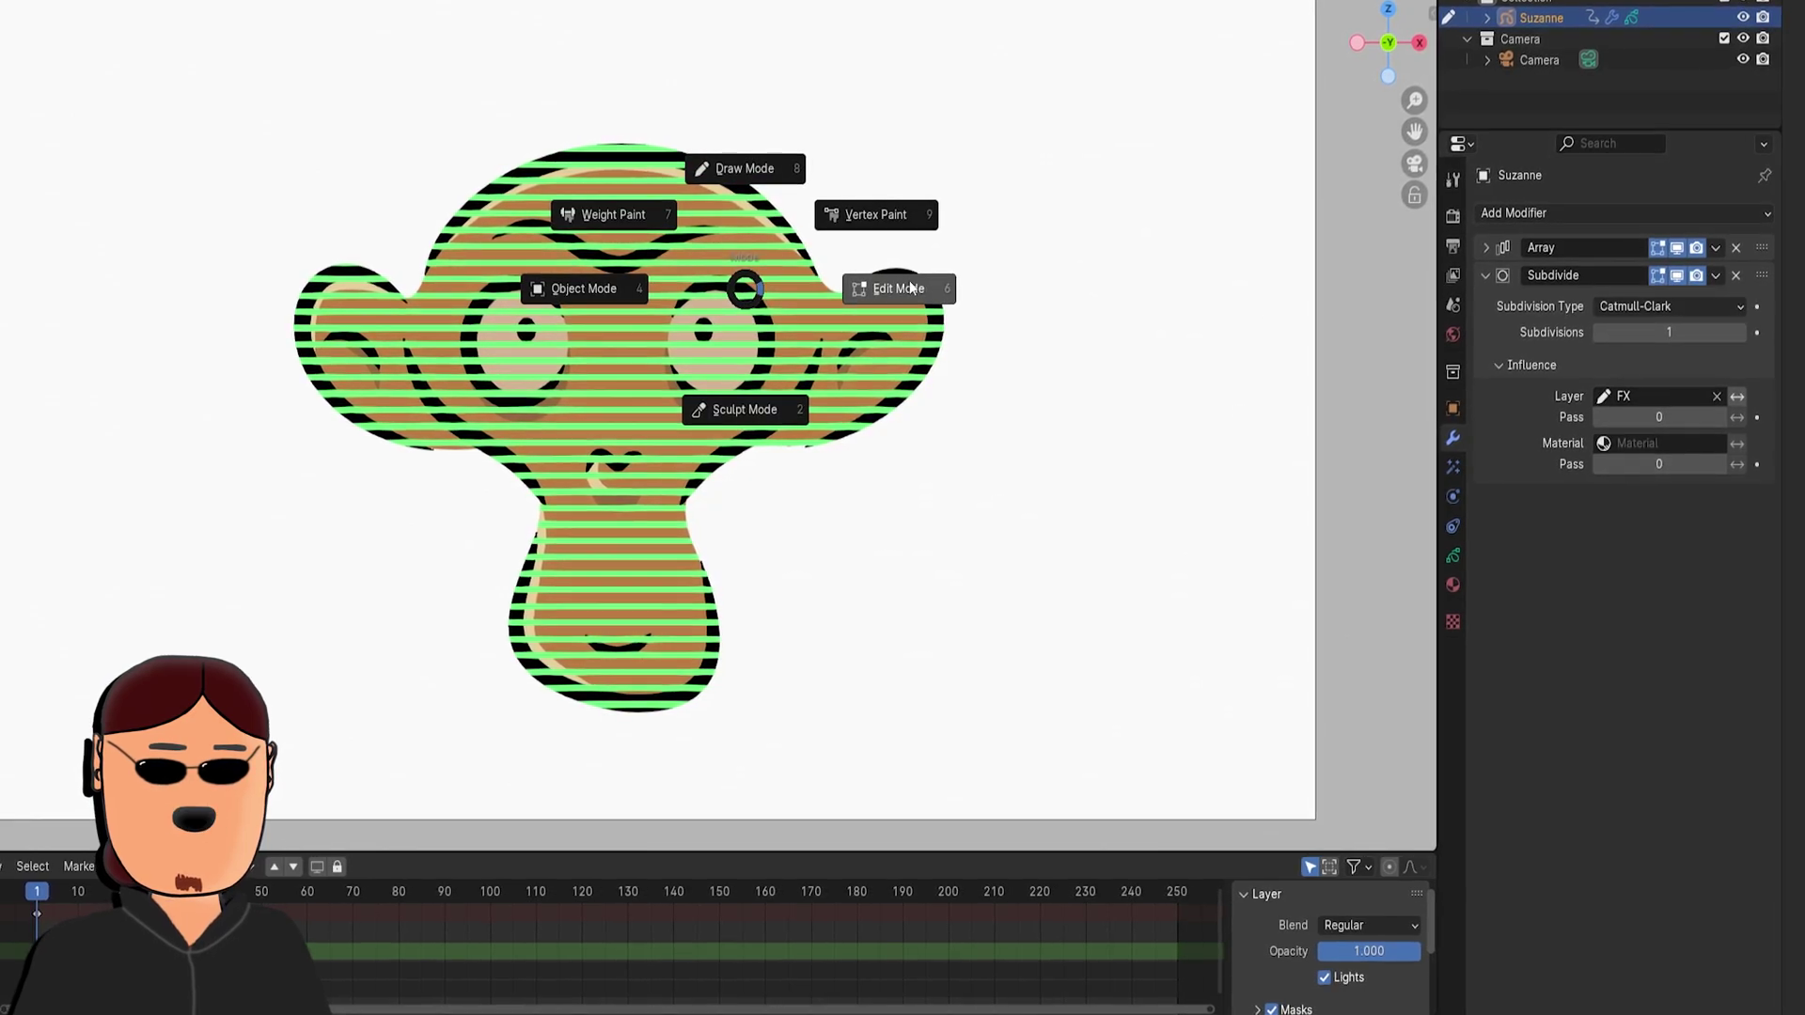
- Set the Subdivide modifier to 5 subdivisions while viewing the points in Edit Mode, and return to Draw Mode
key(Tab)
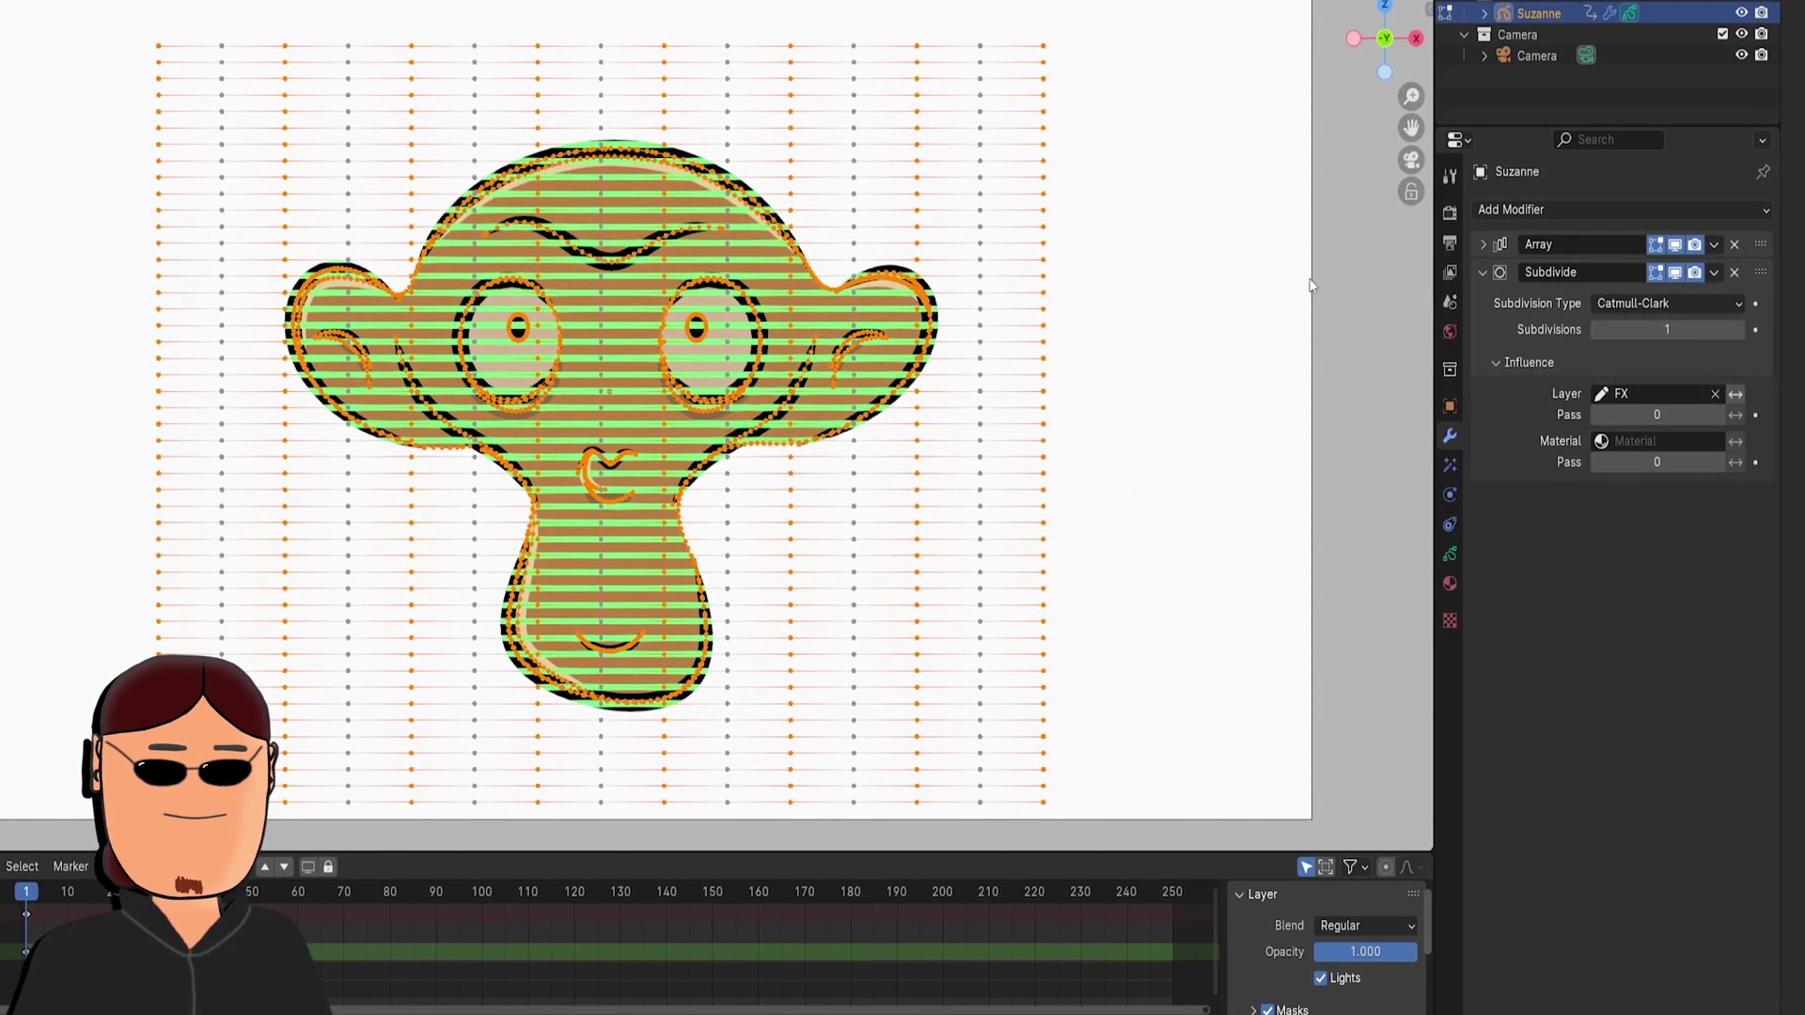
drag(1668, 331, 1720, 331)
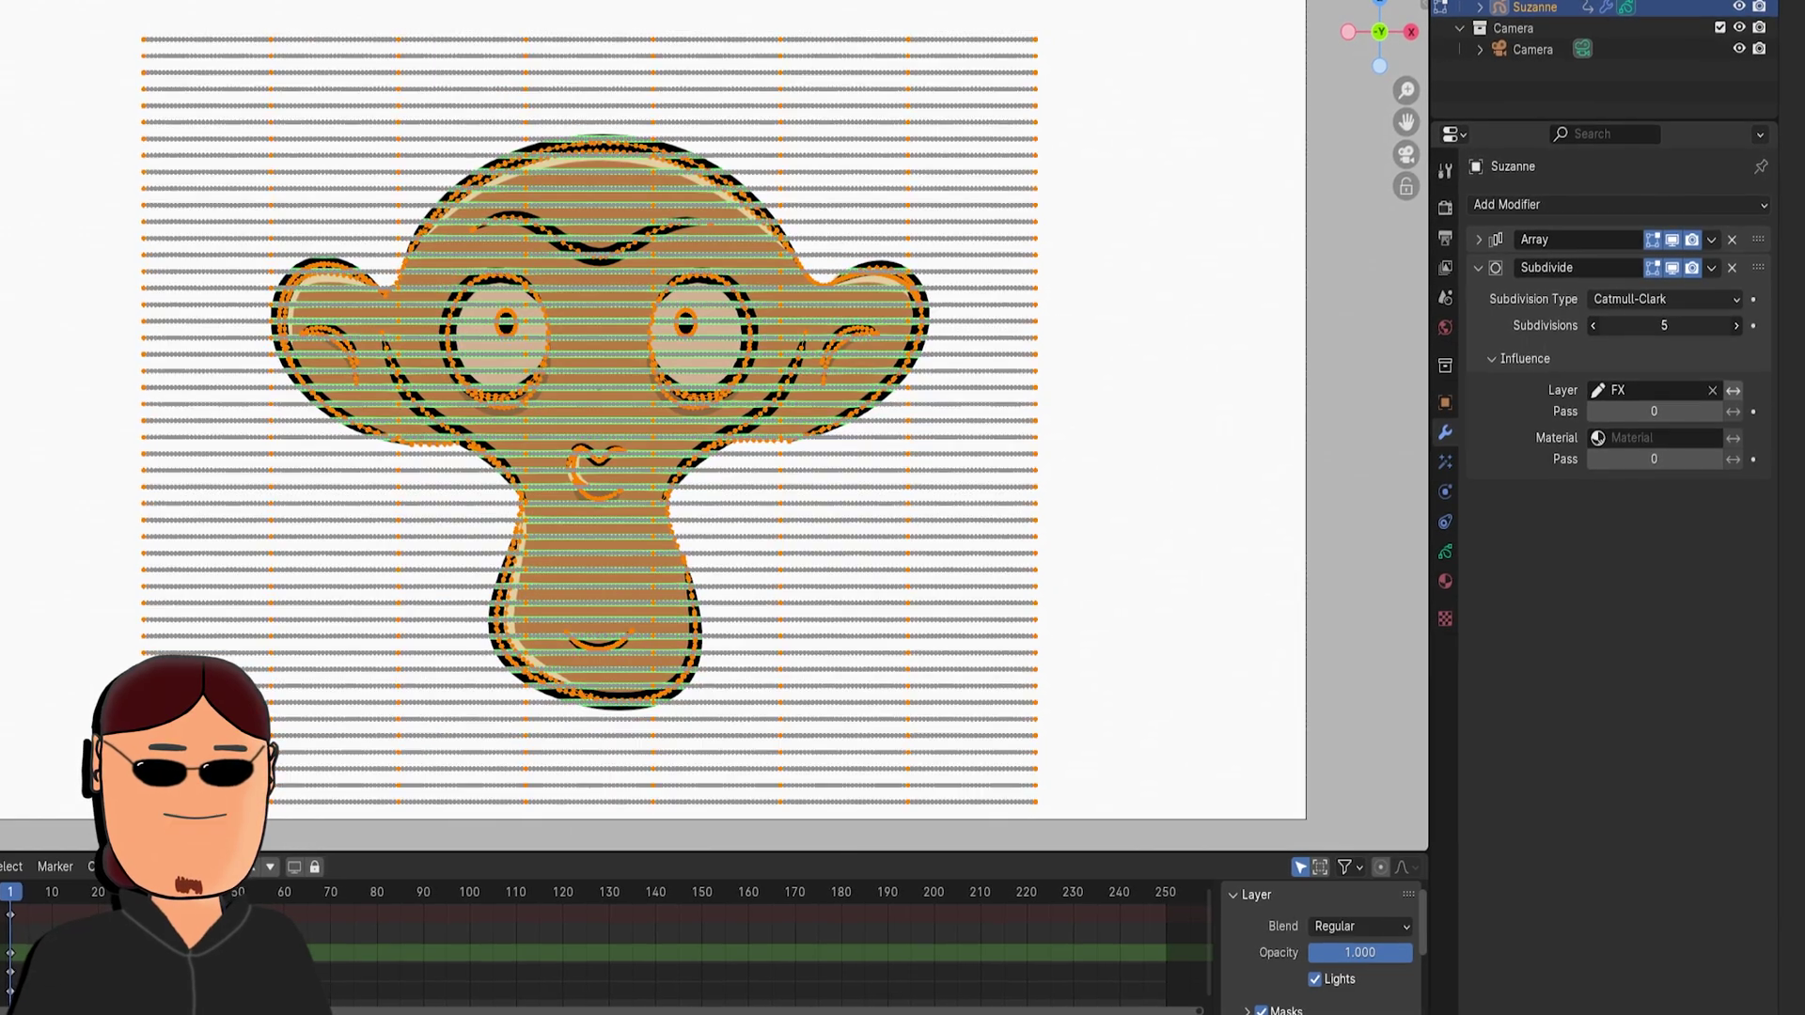
key(ctrl+Tab)
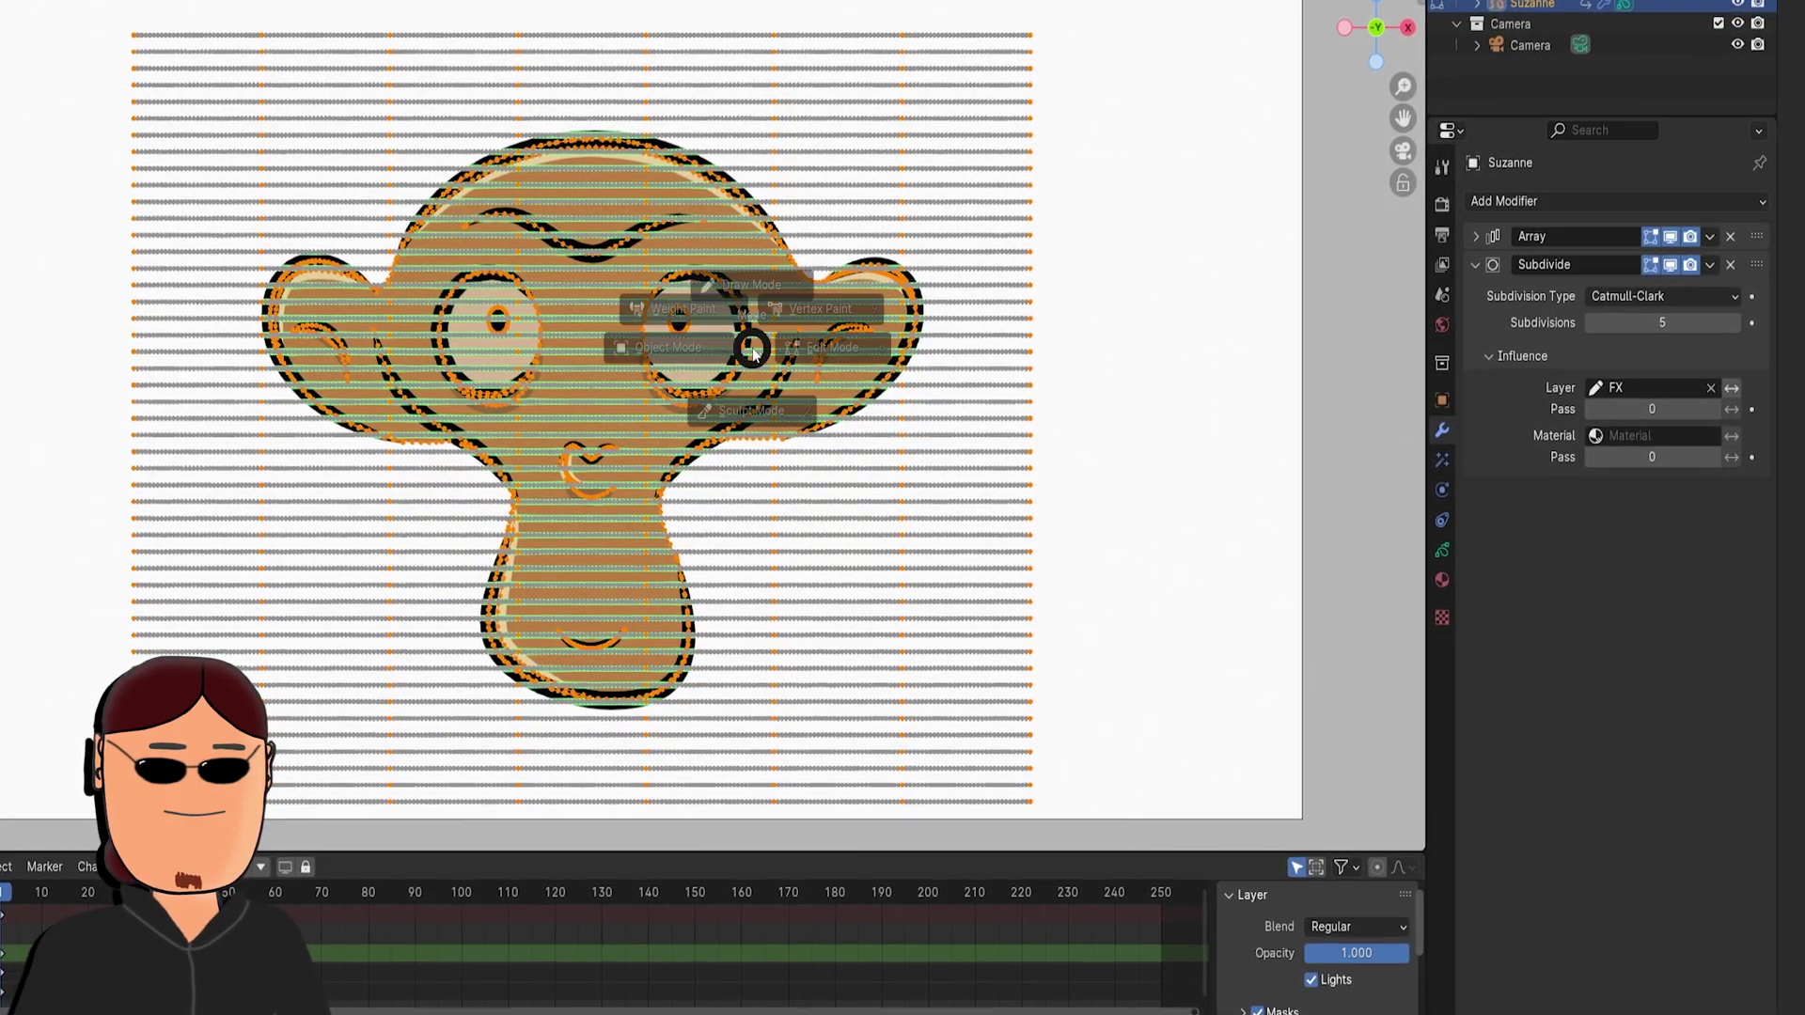
click(755, 226)
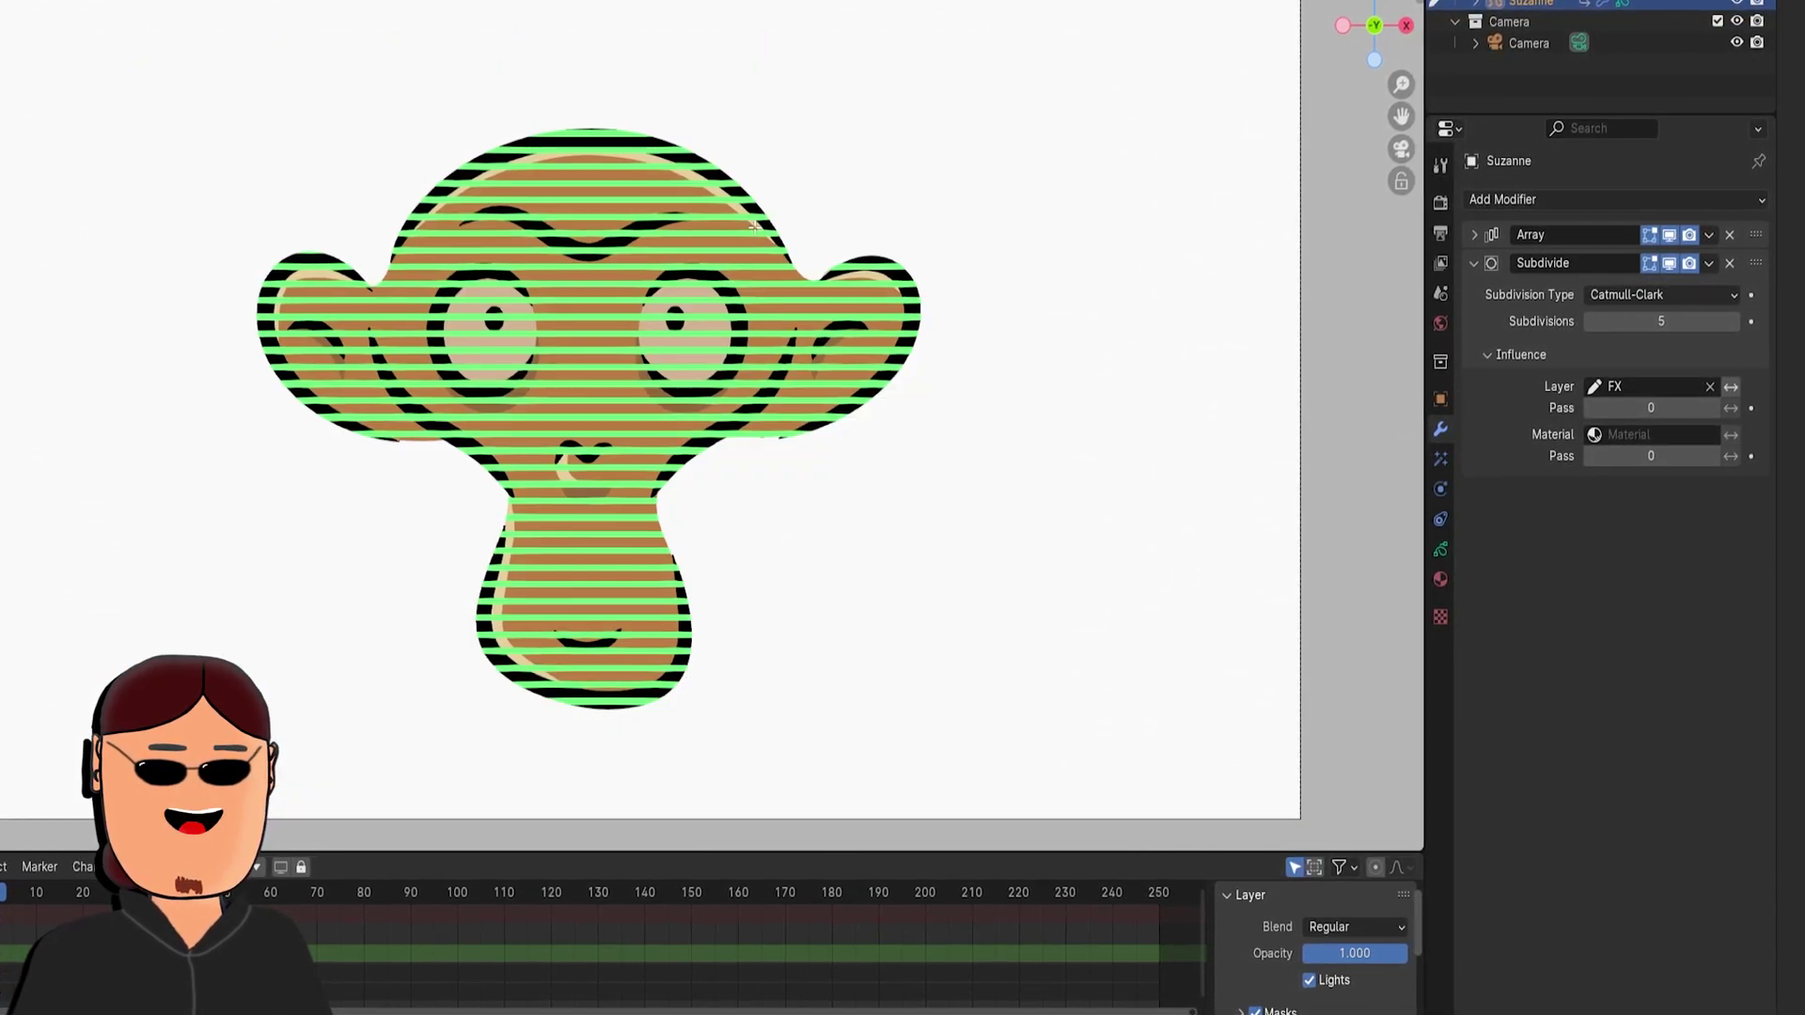
- Add a Noise modifier and limit its influence to the FX layer
click(1471, 263)
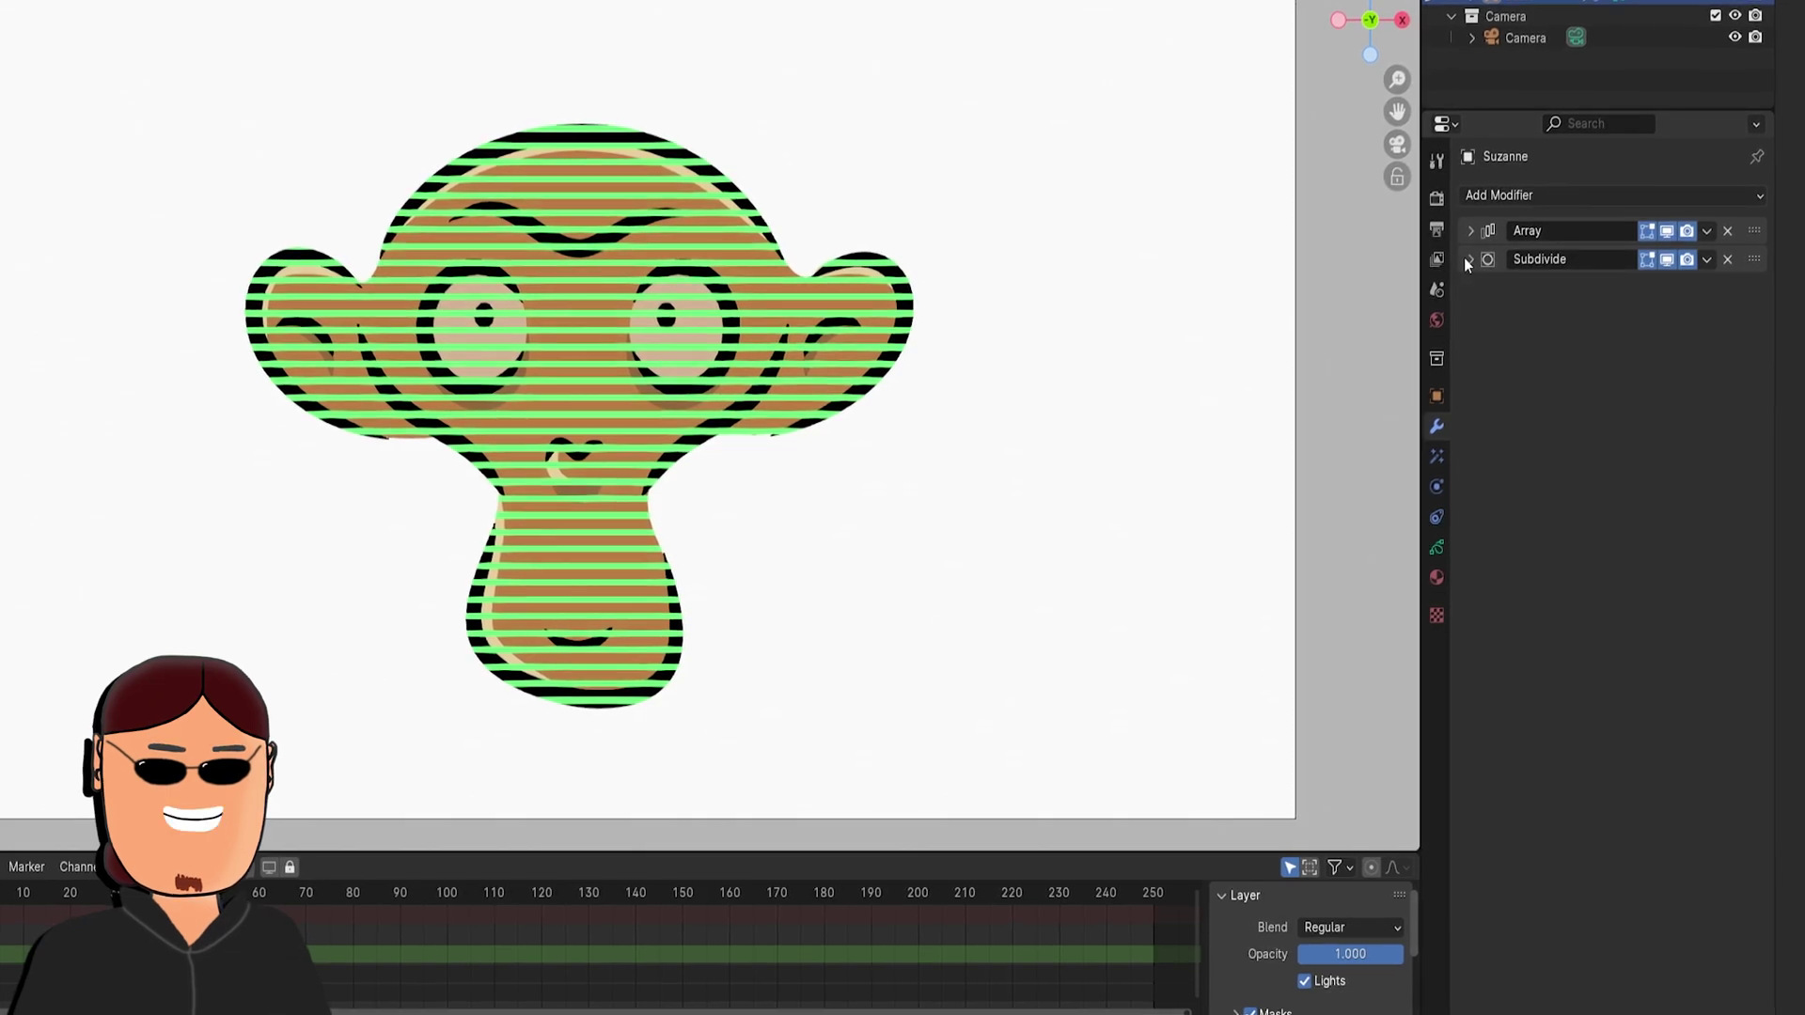
click(1504, 195)
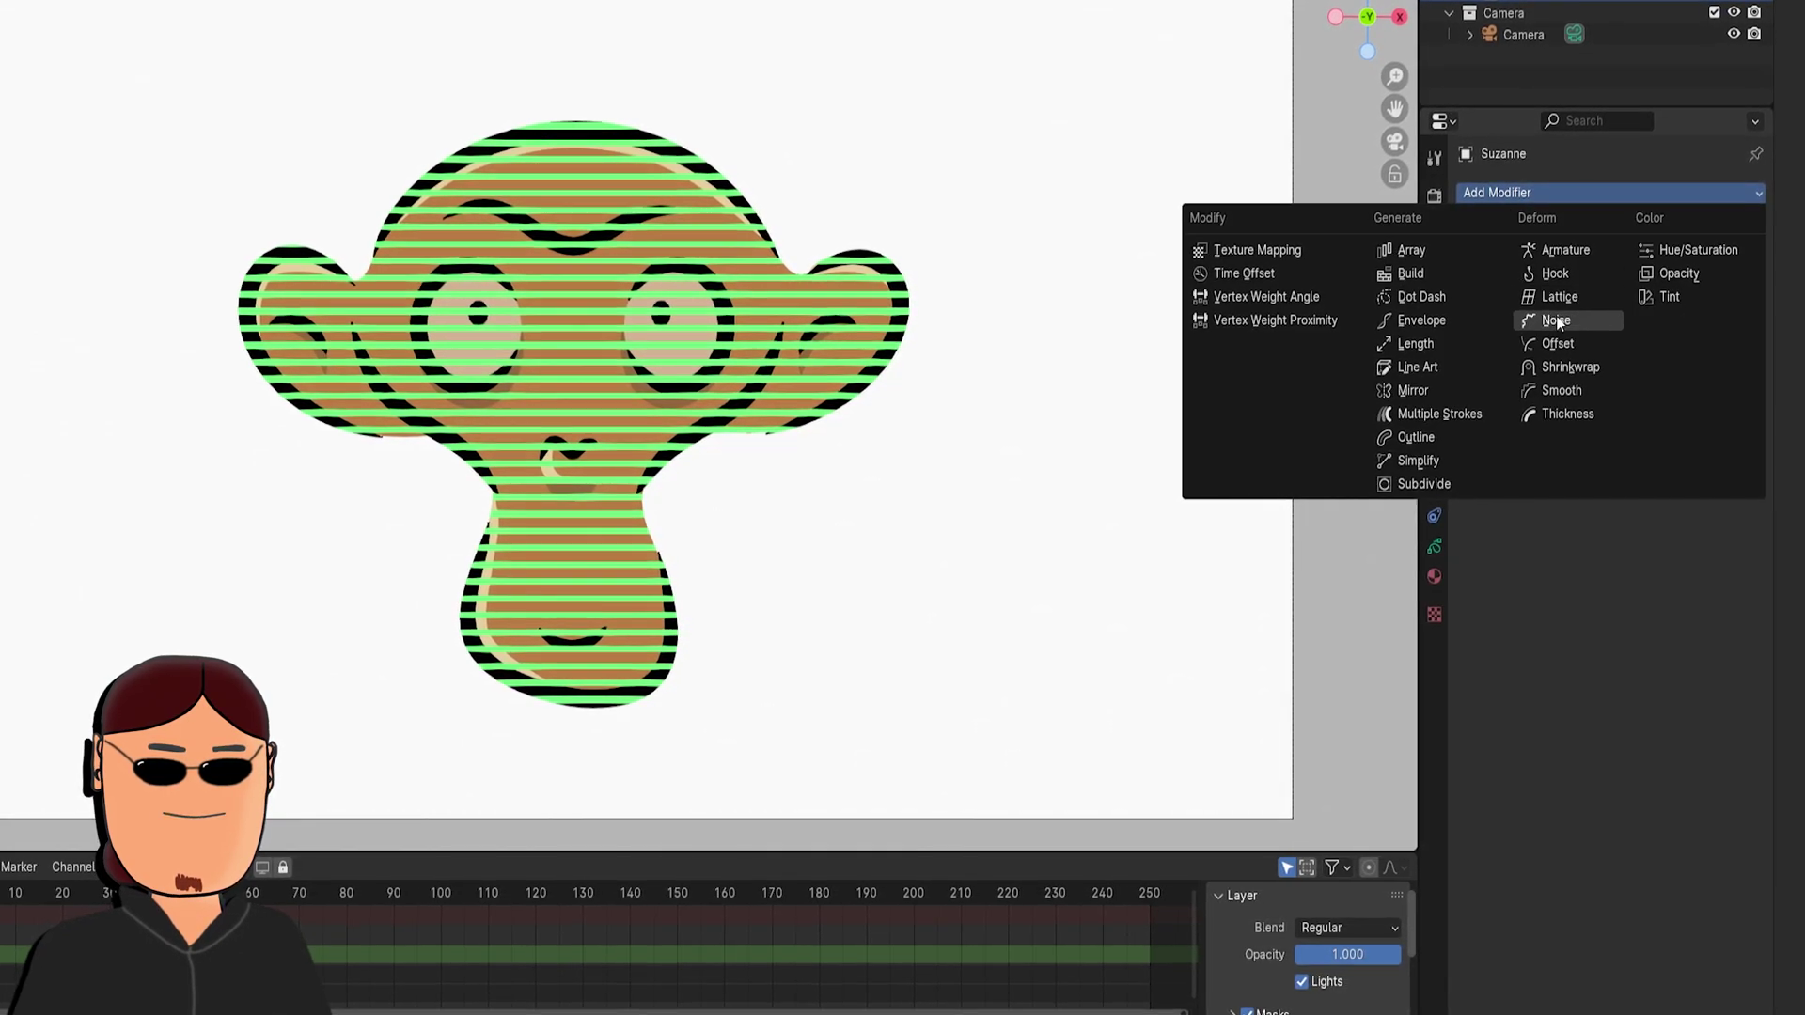
click(1555, 315)
click(1509, 518)
click(1647, 552)
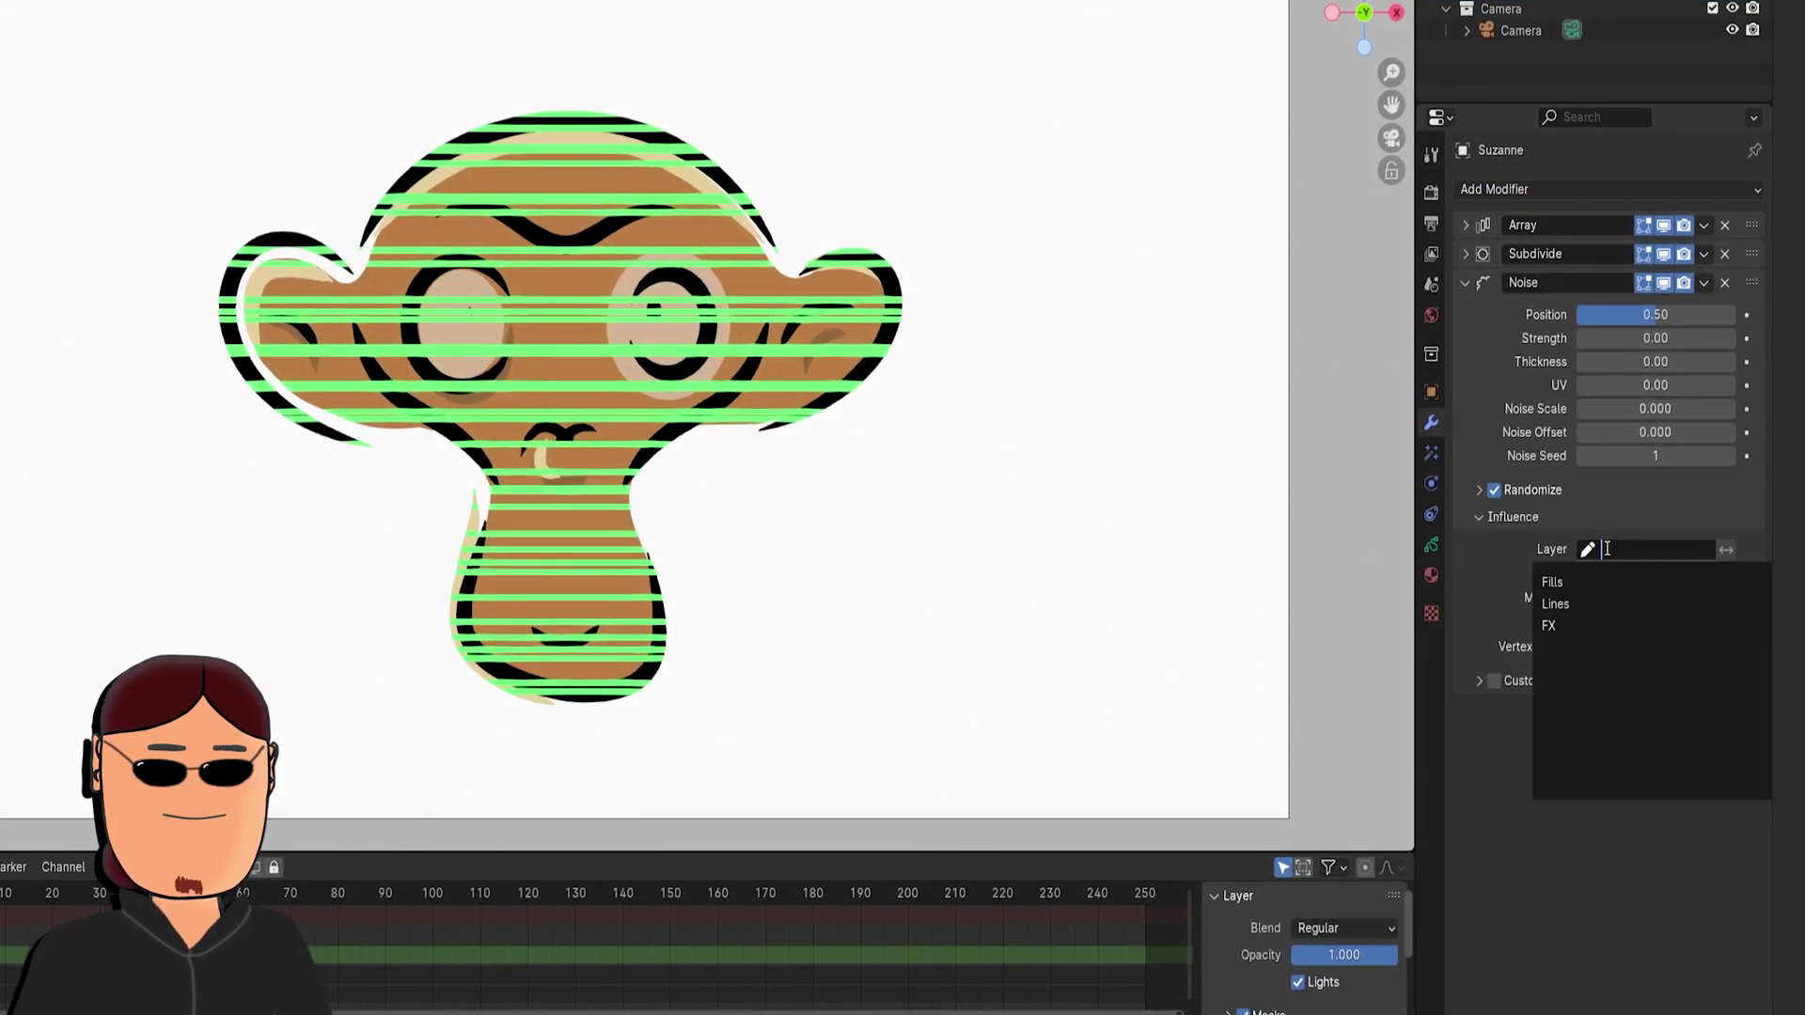
click(1580, 630)
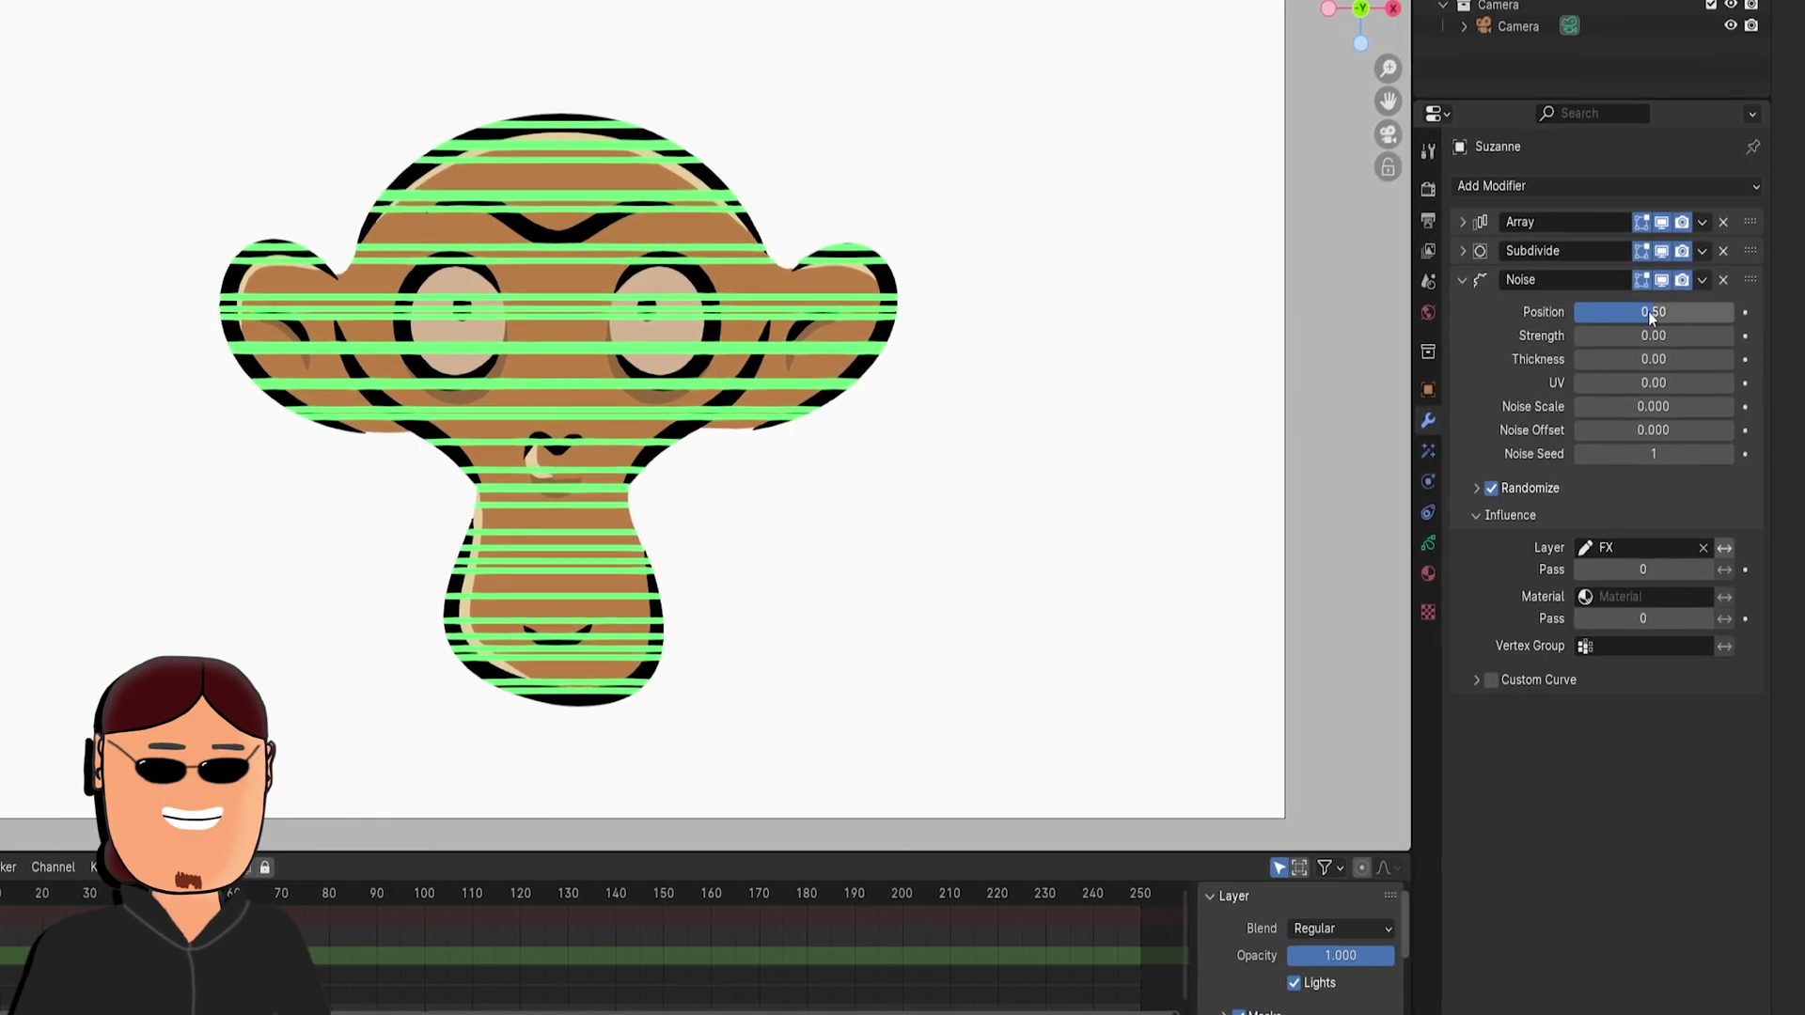
- Set the Noise position to 0, strength, thickness and noise scale to 1, and the randomize step to 2
drag(1649, 312, 1730, 401)
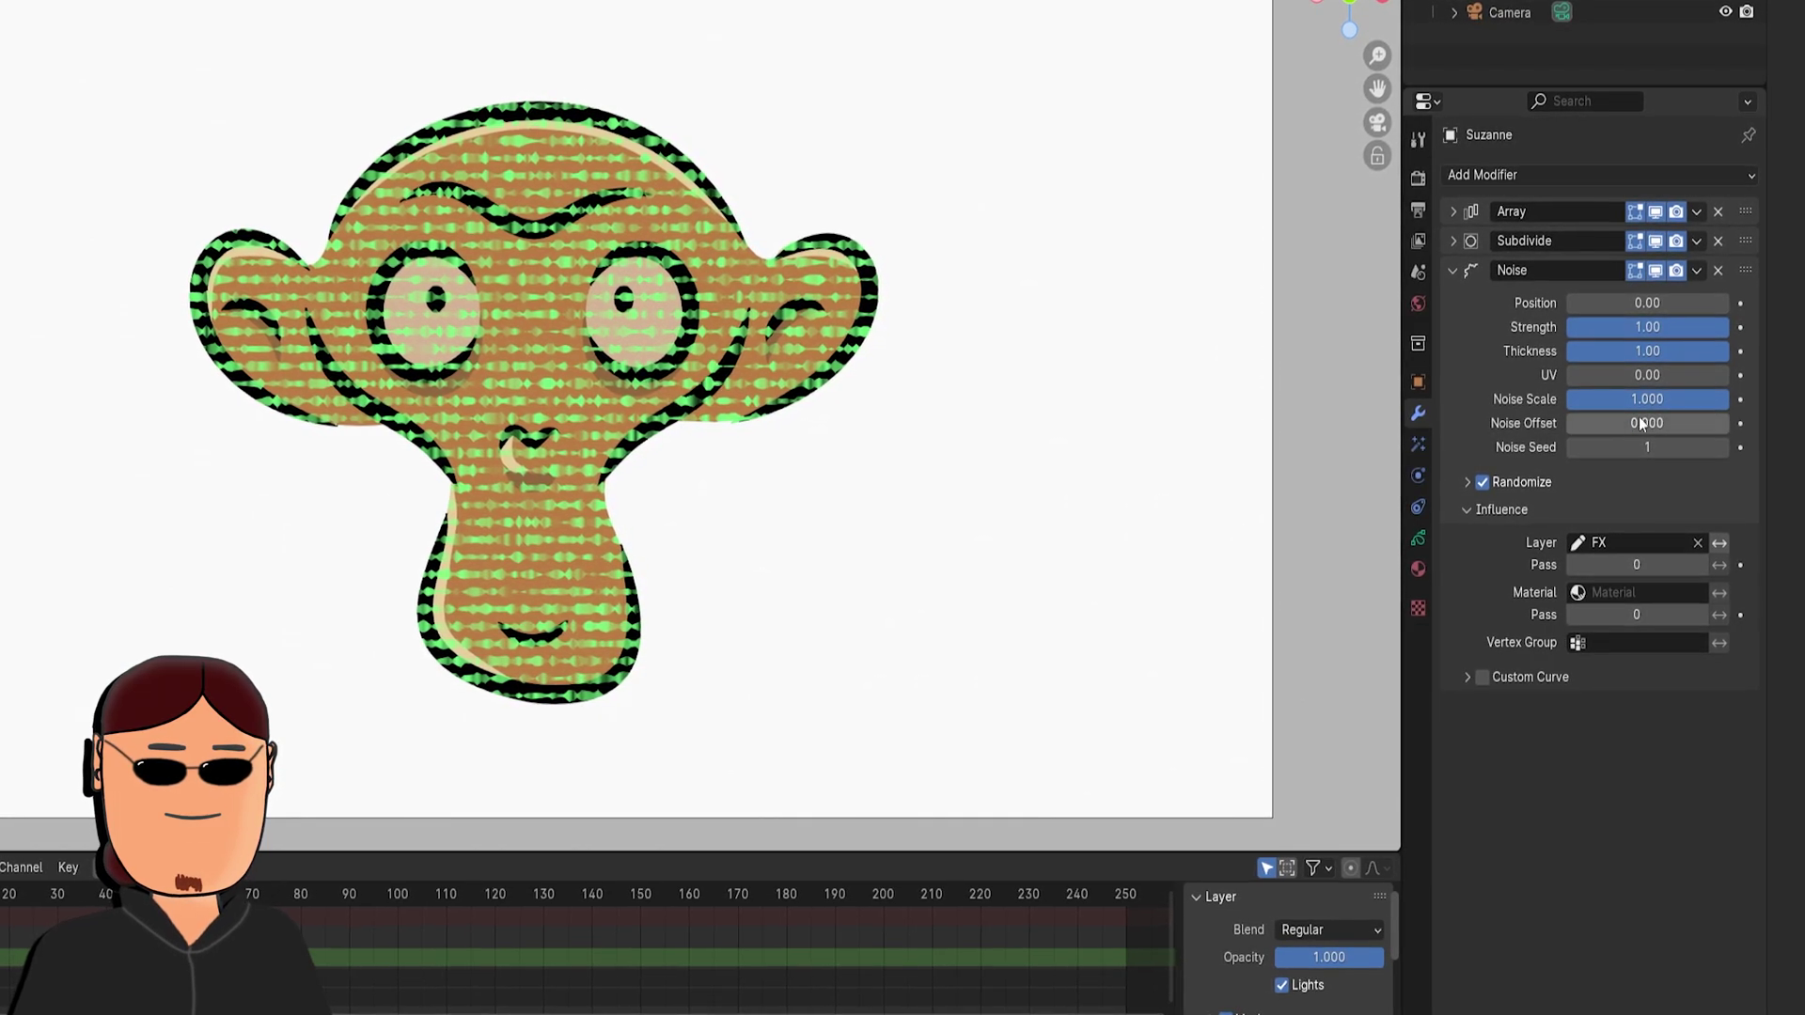
click(1467, 482)
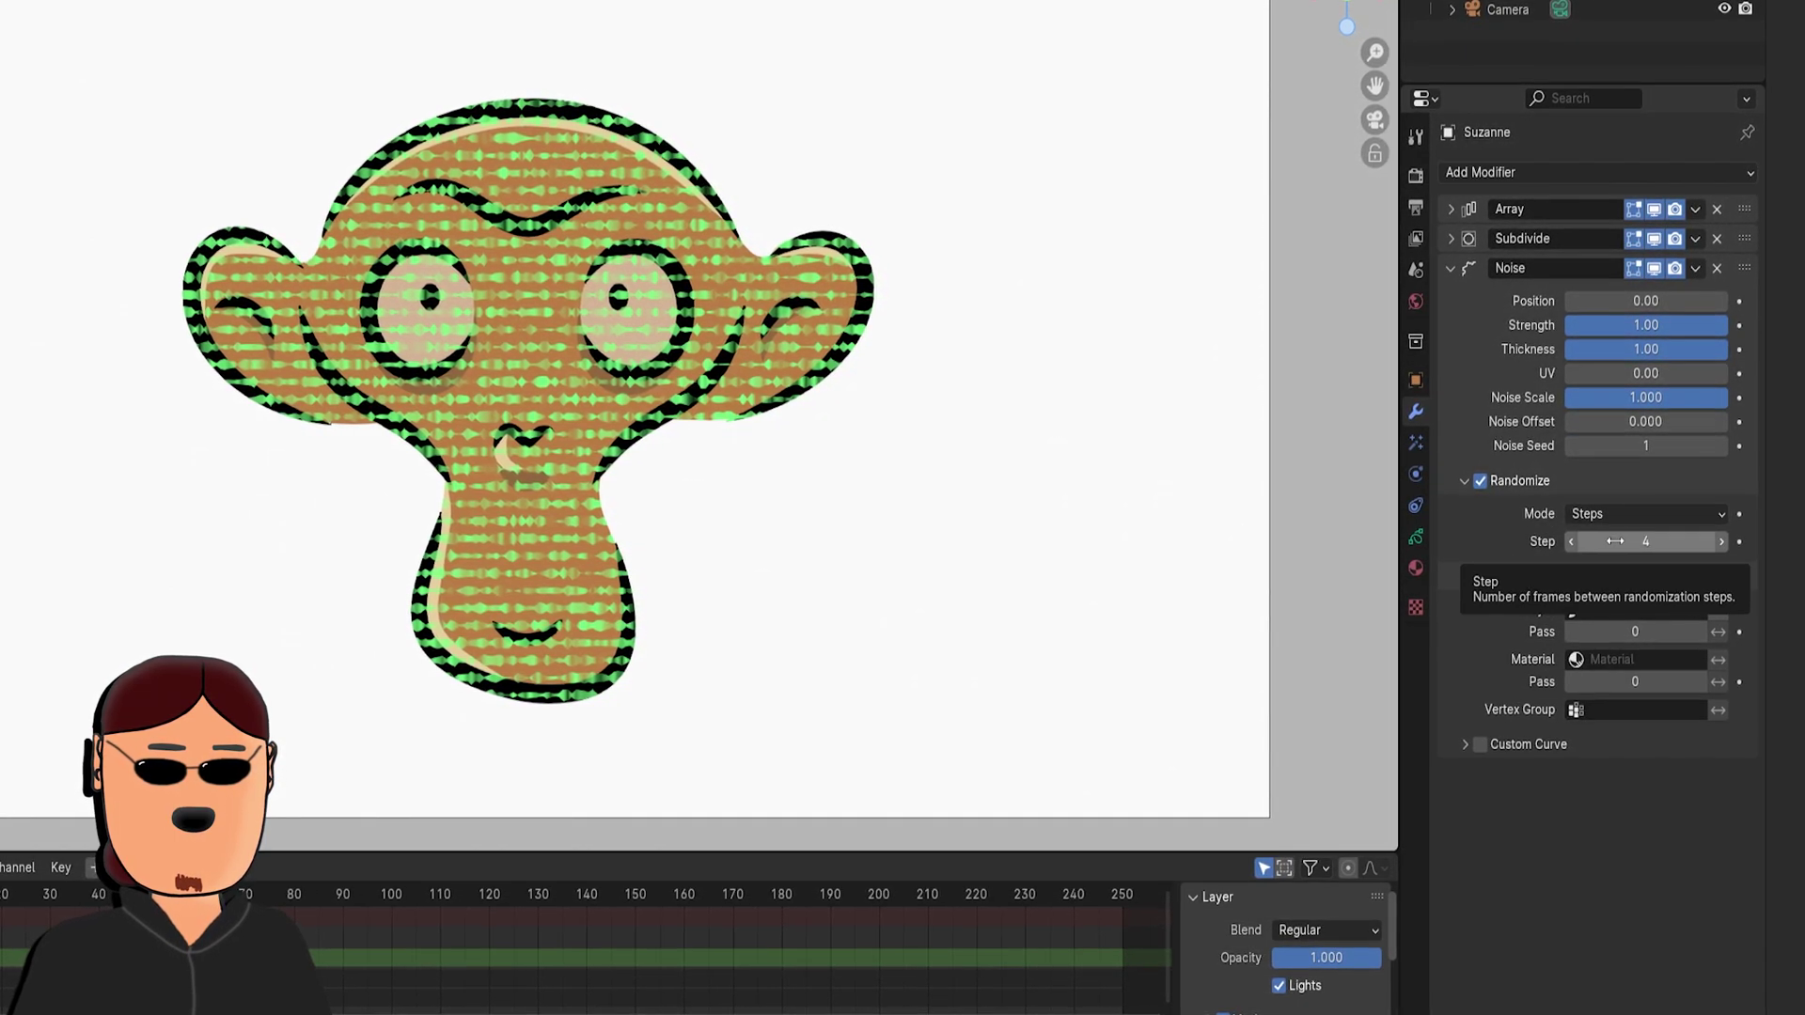
click(1573, 544)
click(1569, 543)
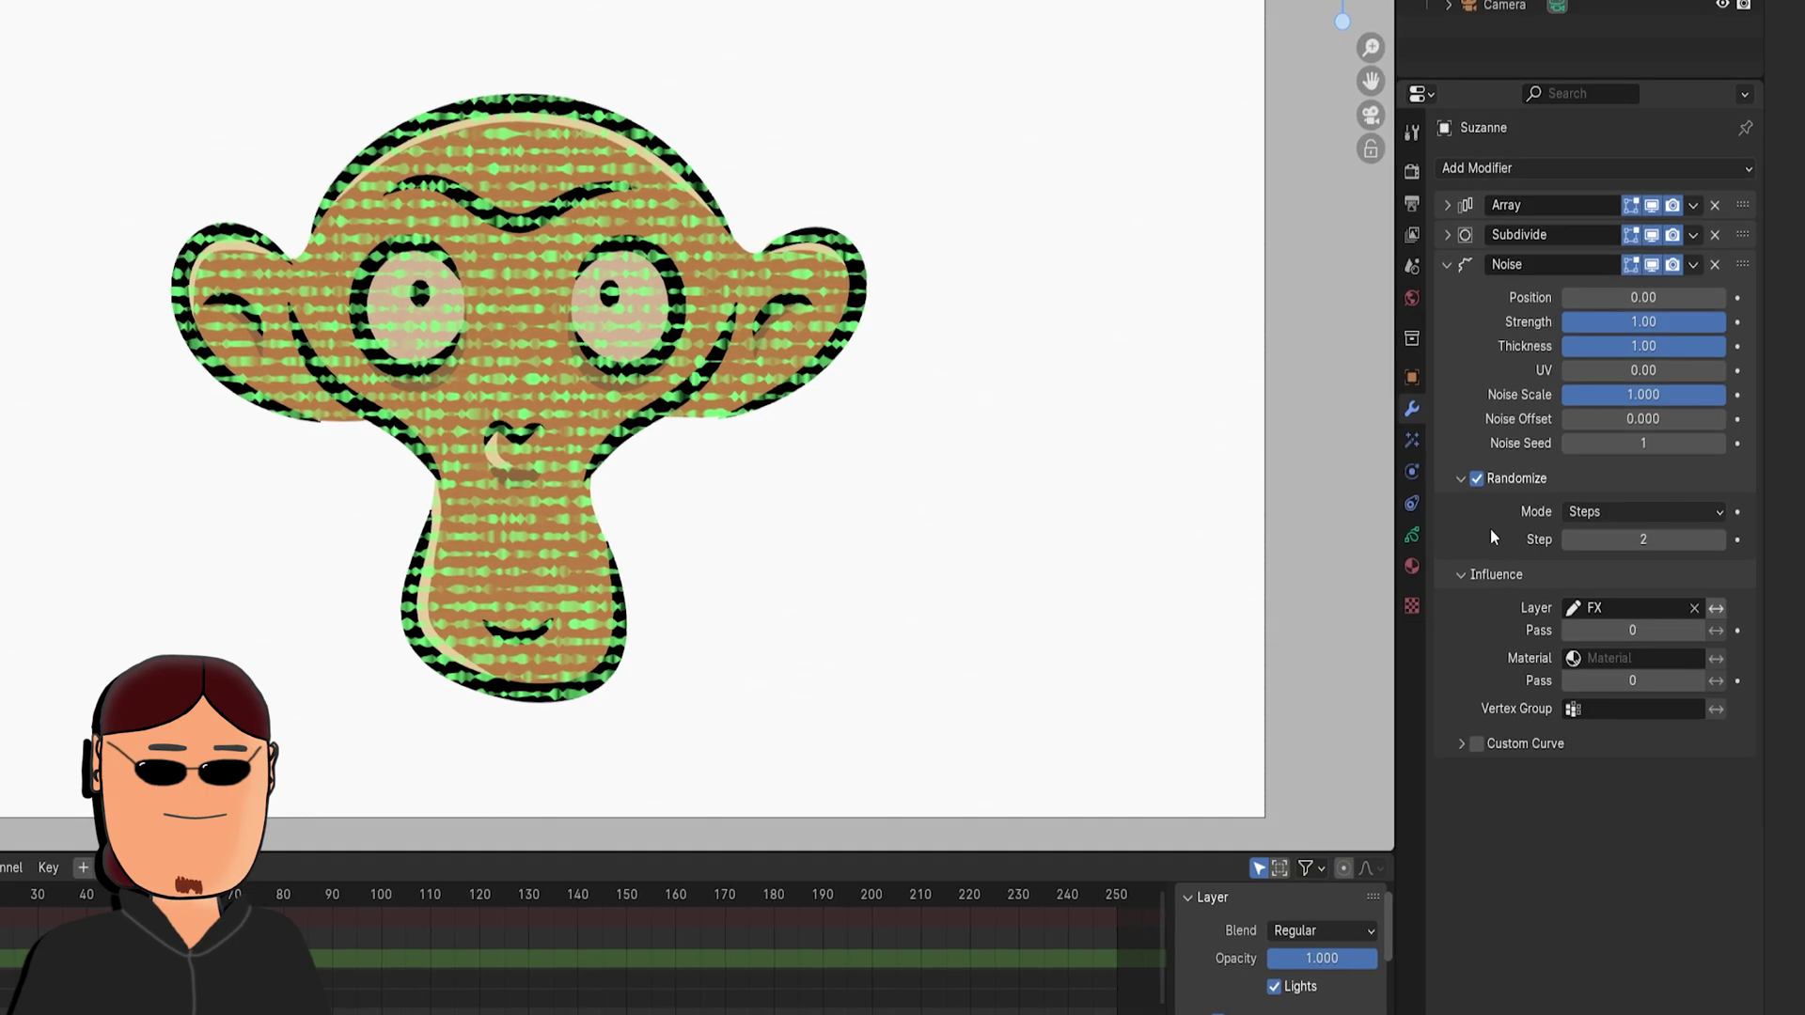
- Add a Thickness modifier after the Noise and limit its influence to the FX layer
click(1446, 263)
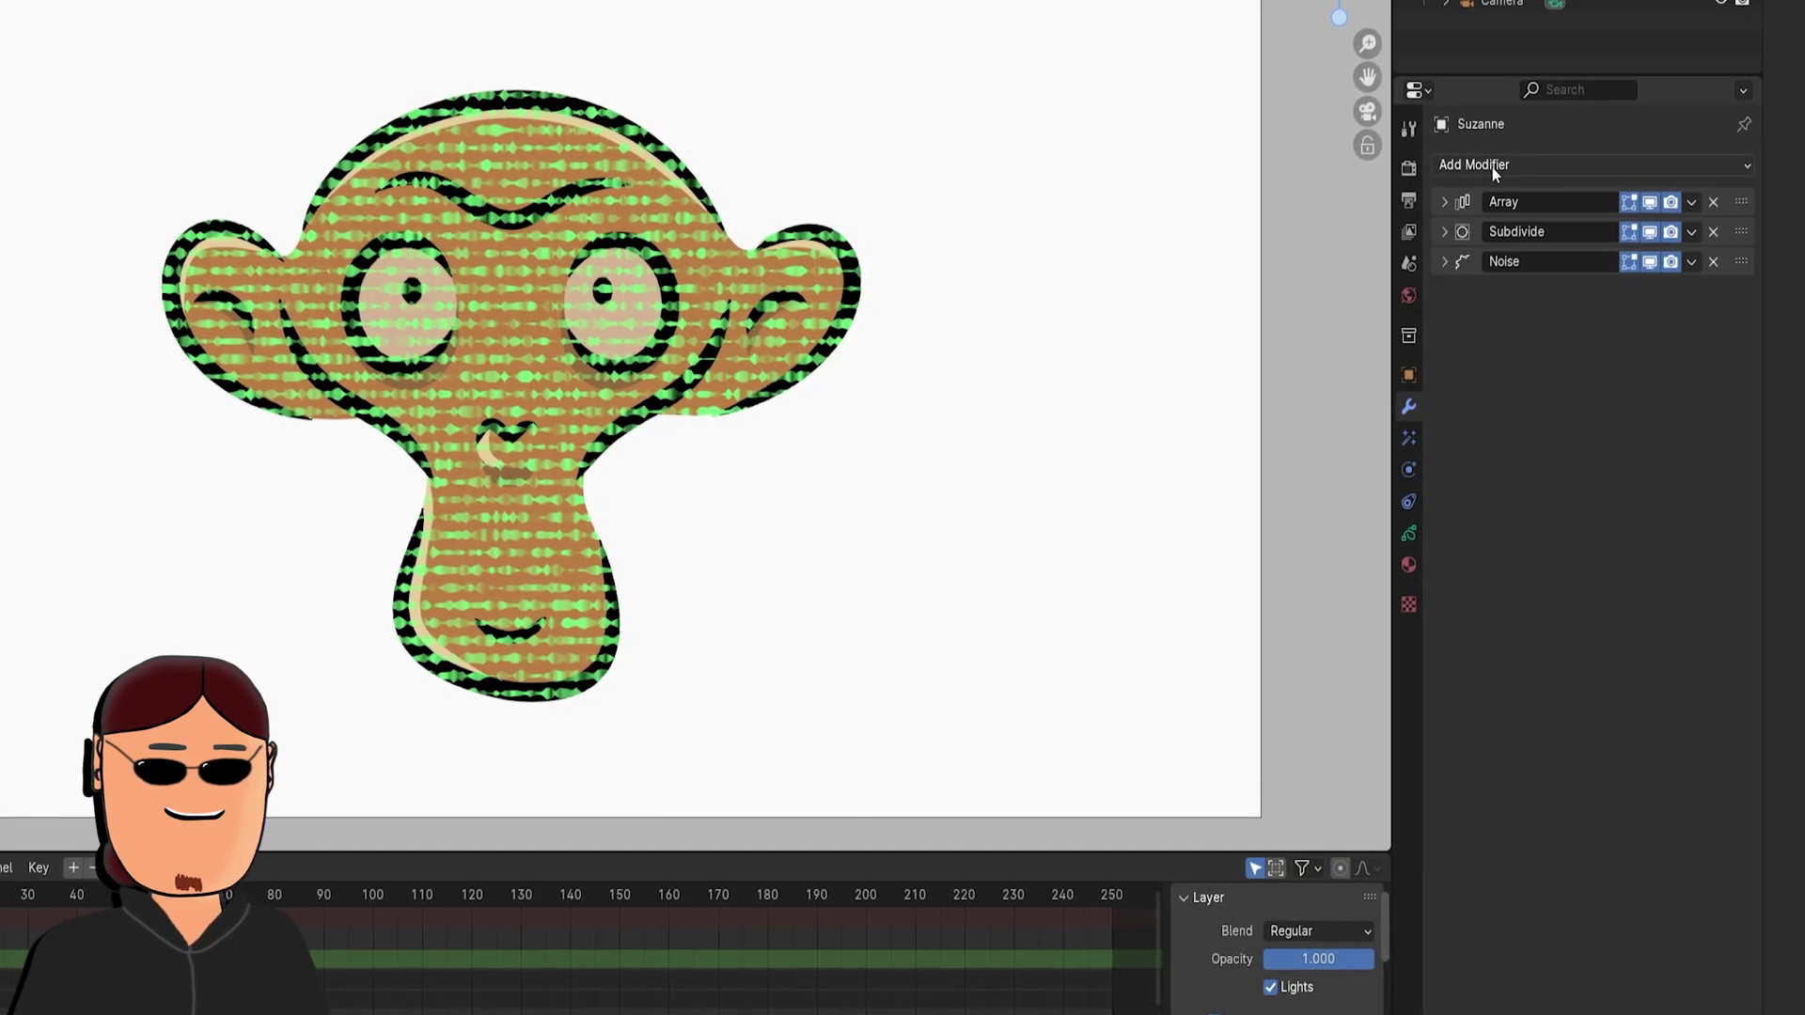
click(1494, 169)
click(1534, 393)
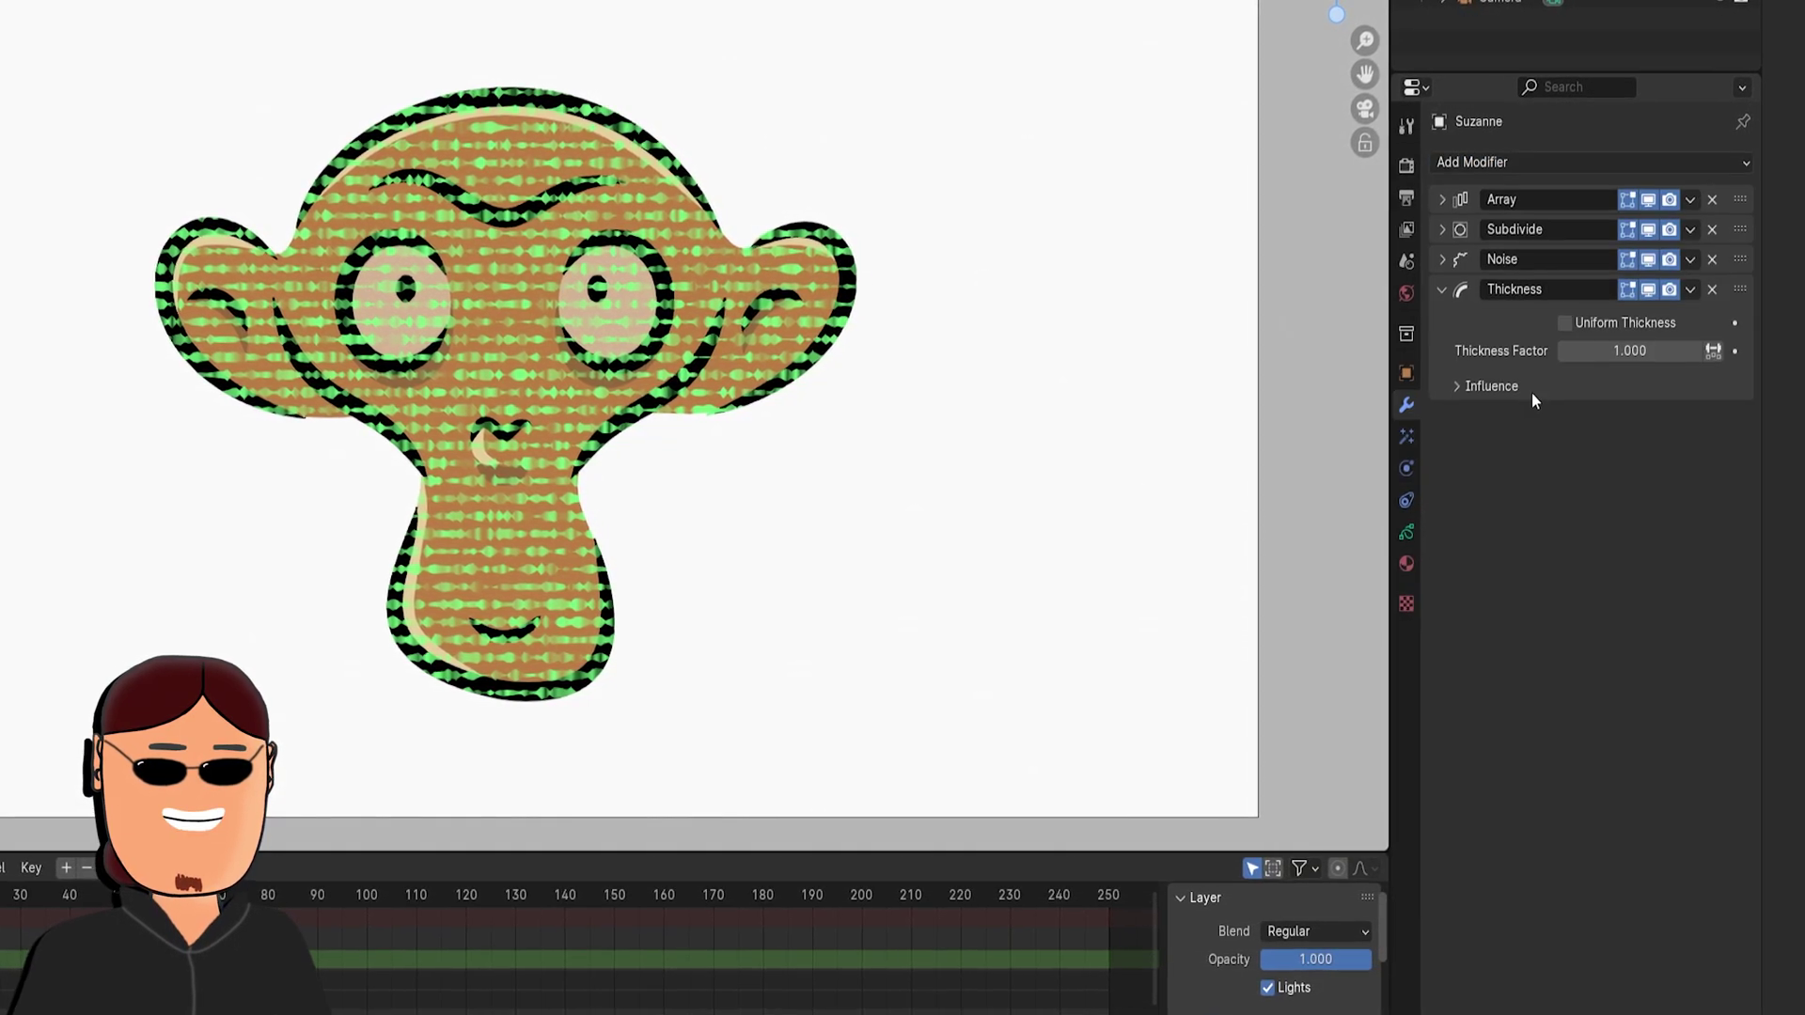
click(1458, 389)
click(1631, 420)
click(1589, 448)
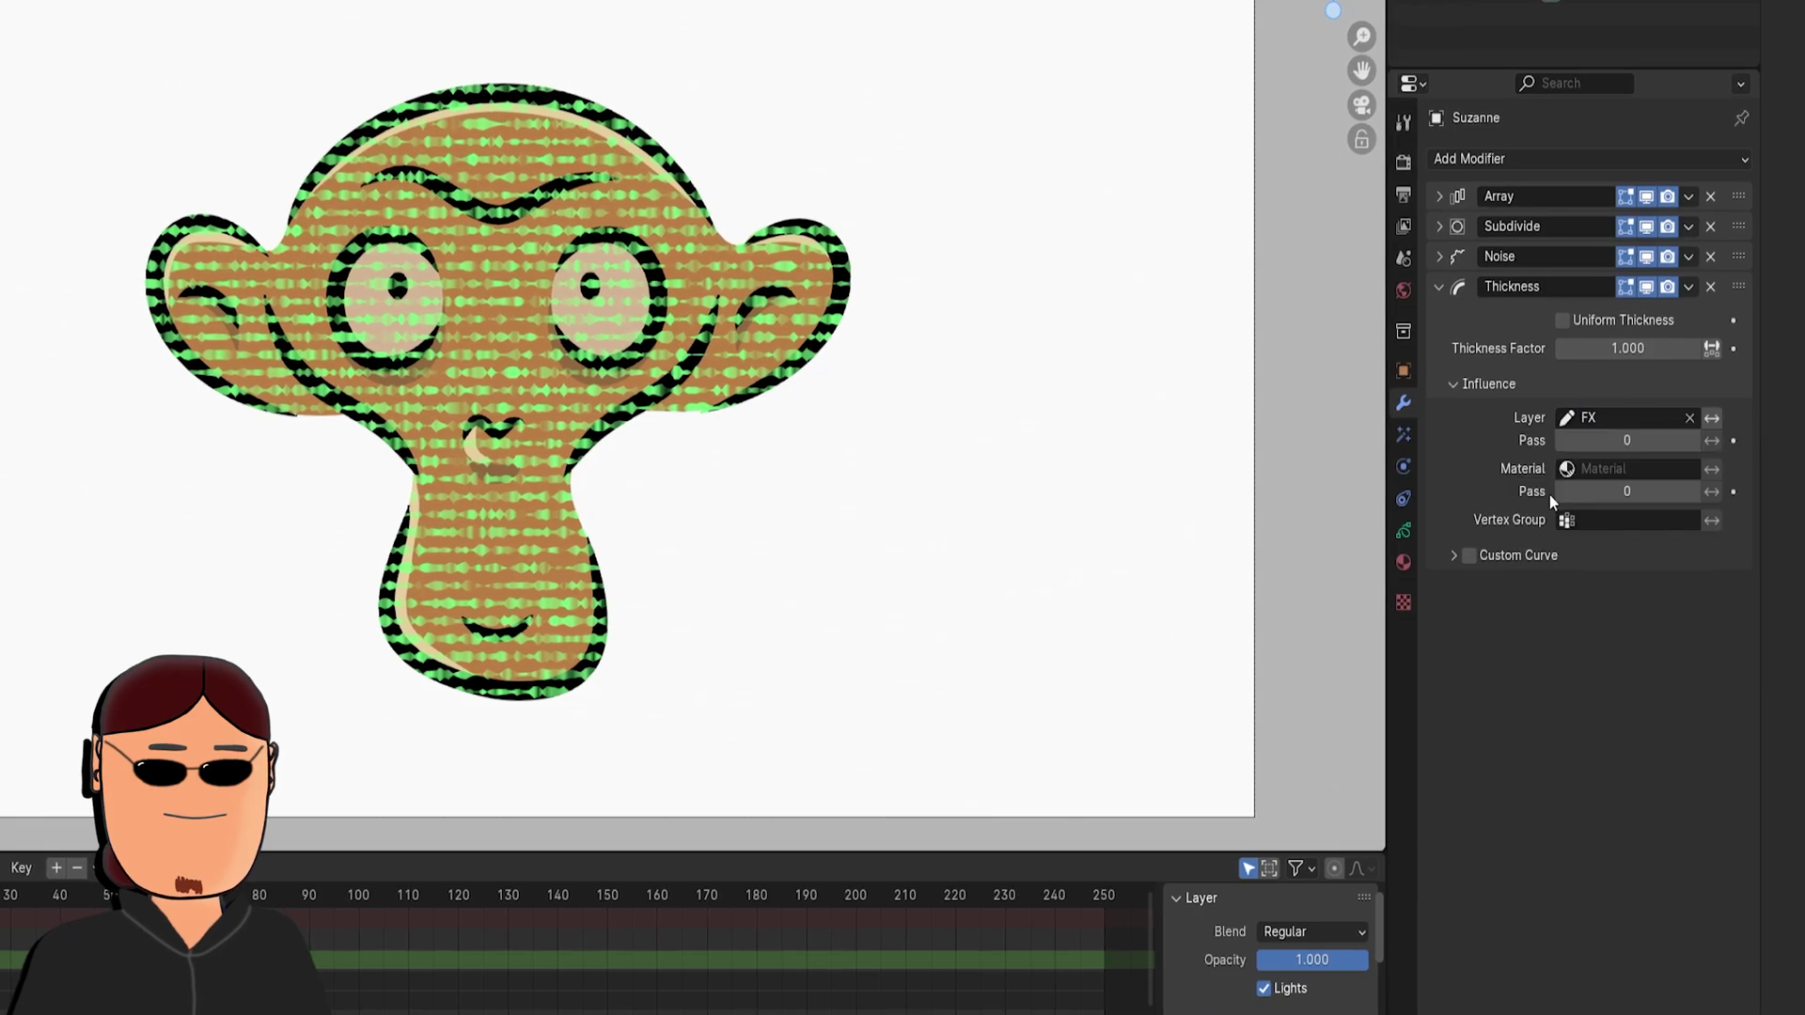
- Enable the Thickness modifier's custom curve and shape it into an arch, raising a middle point and lowering the end point to Y 0
click(1469, 556)
click(1453, 556)
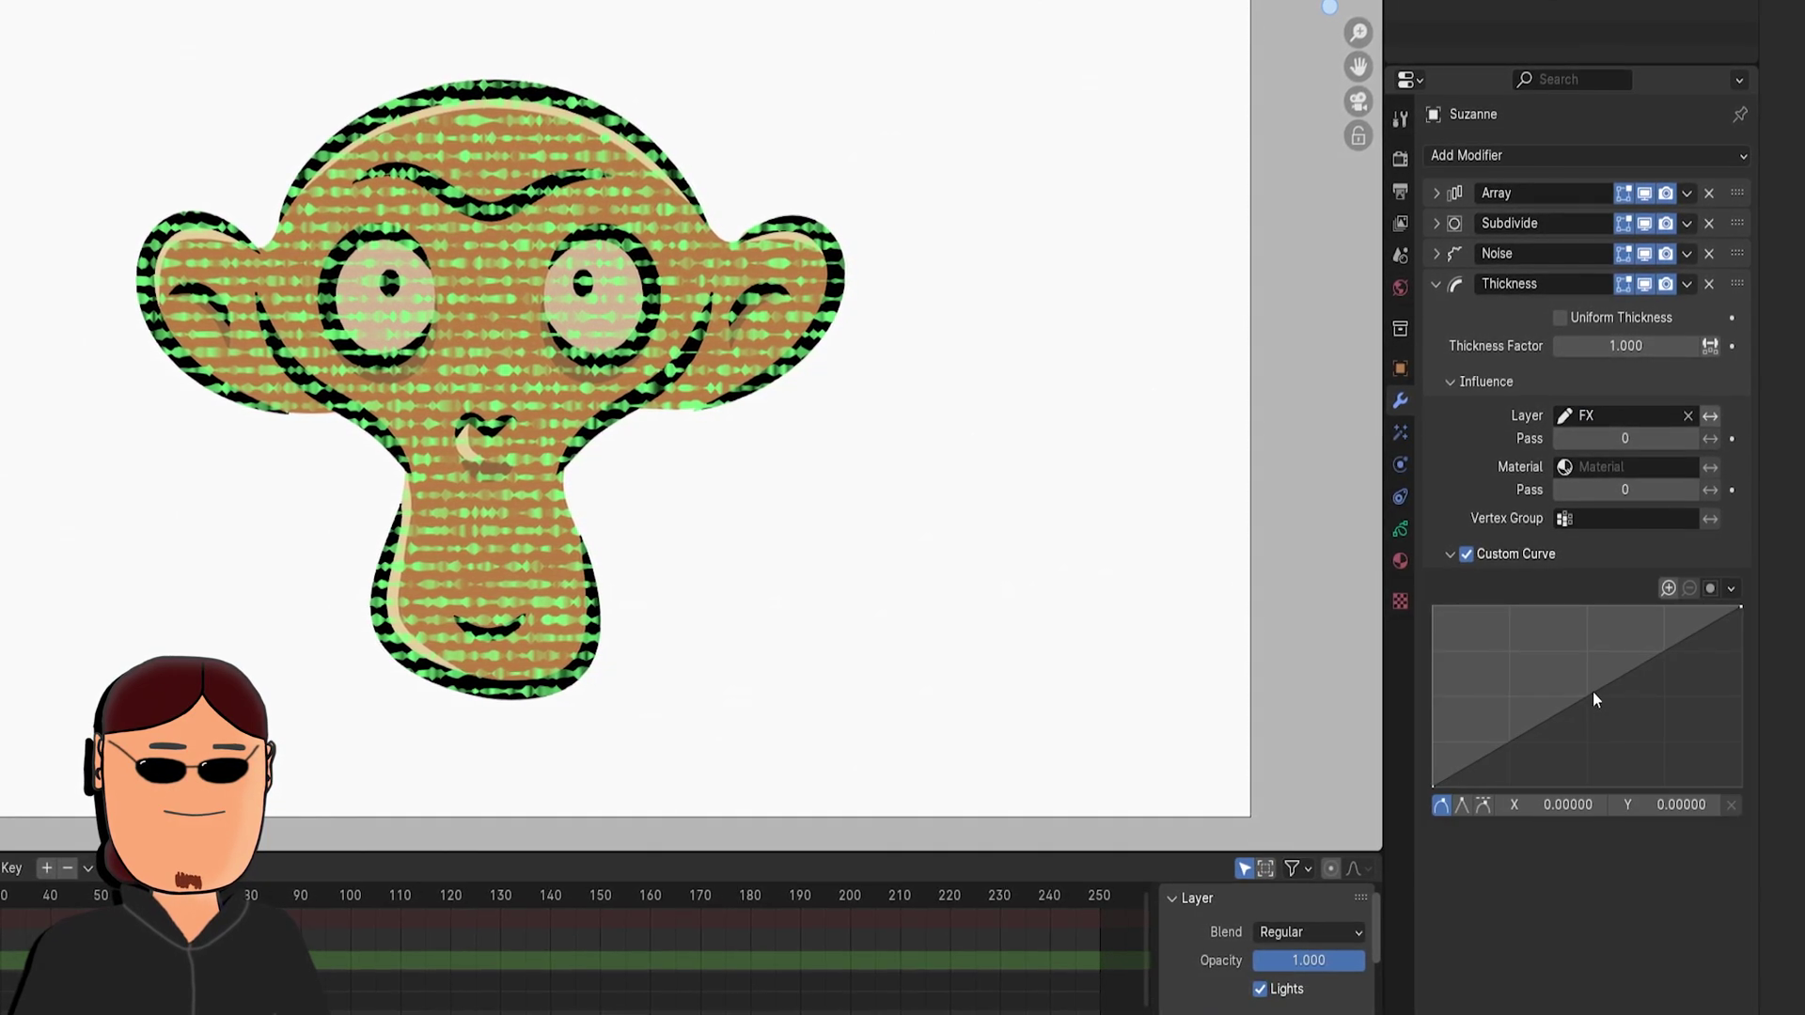
drag(1591, 694, 1589, 651)
drag(1739, 607, 1741, 786)
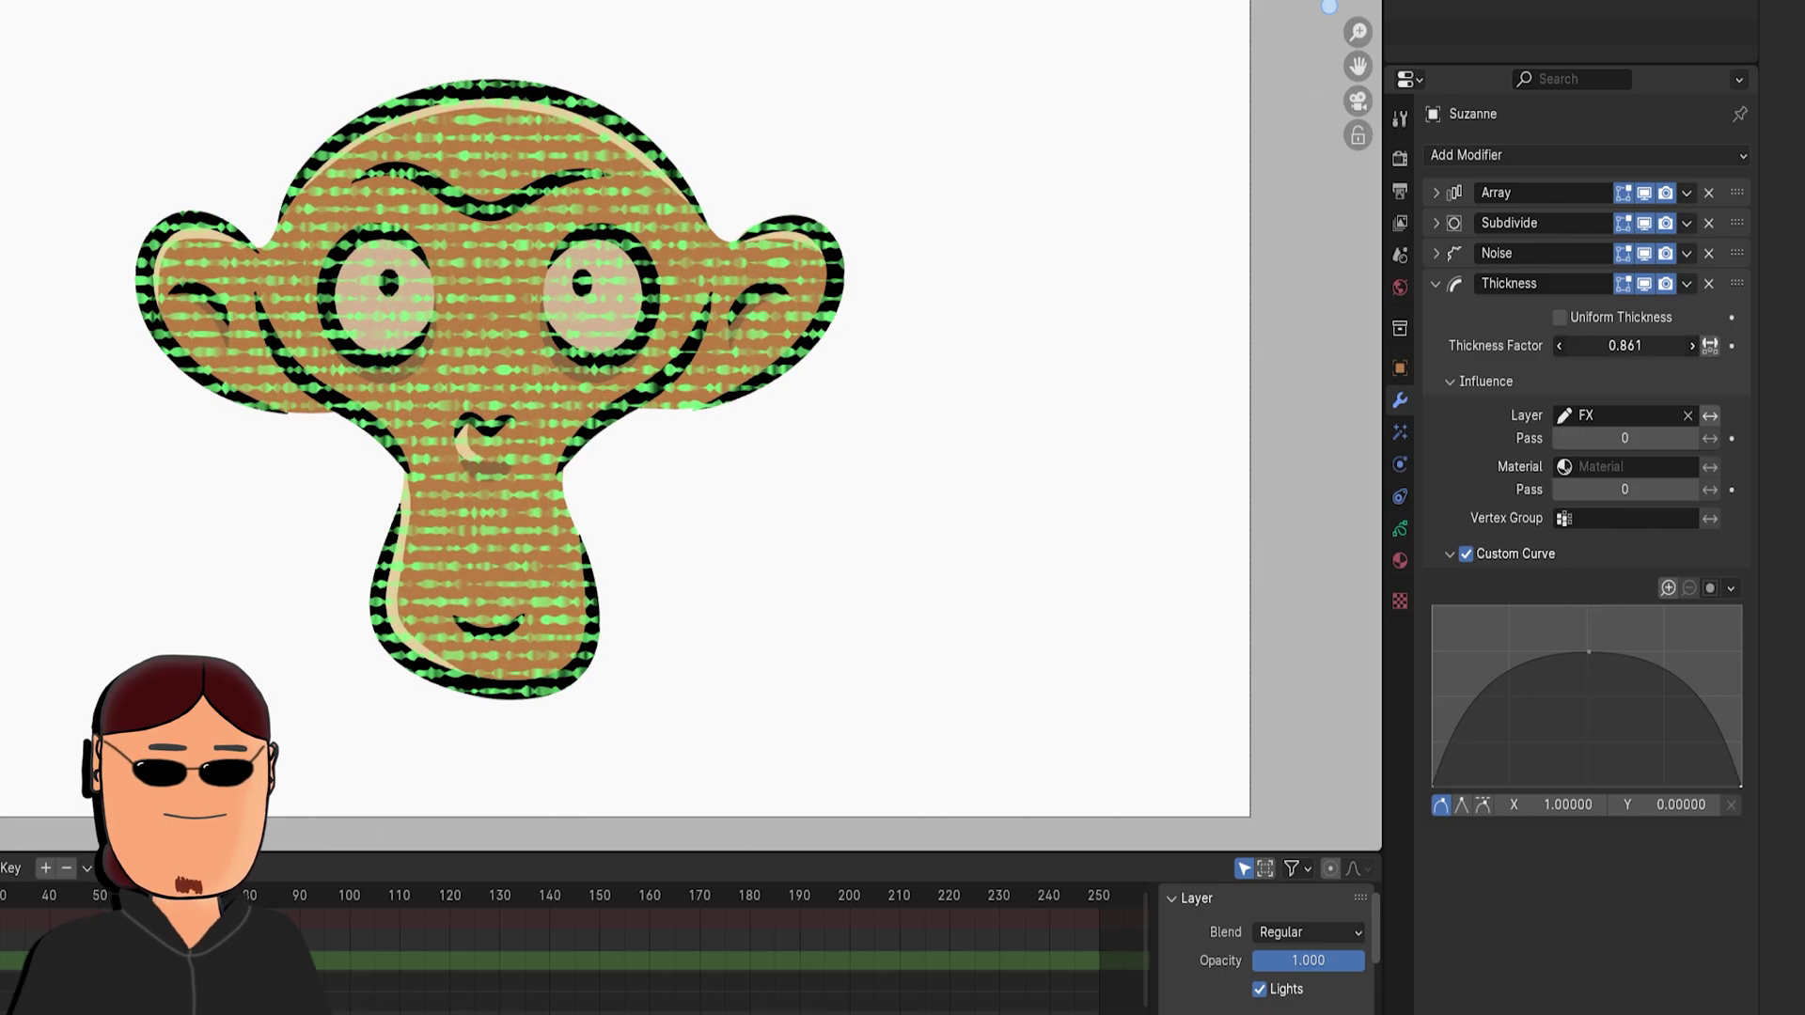
- Add a Dot Dash modifier after the Thickness modifier and limit its influence to the FX layer
click(1436, 283)
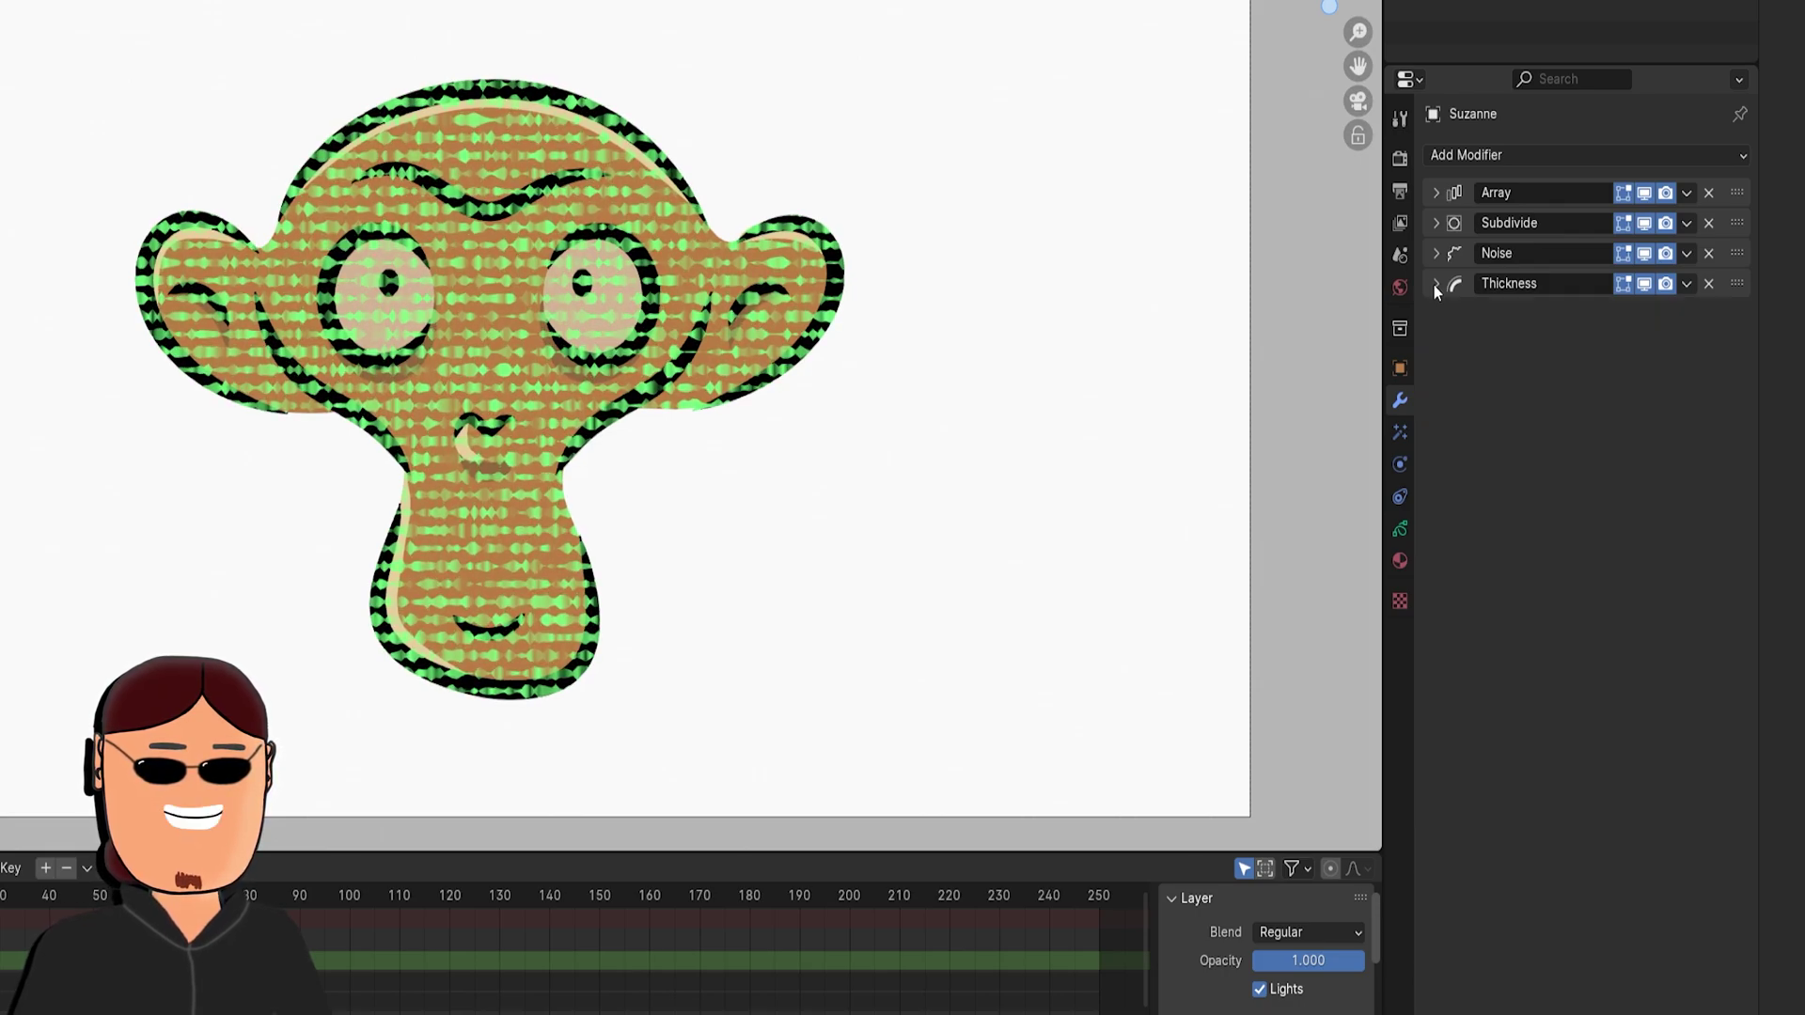
click(1503, 152)
click(1411, 263)
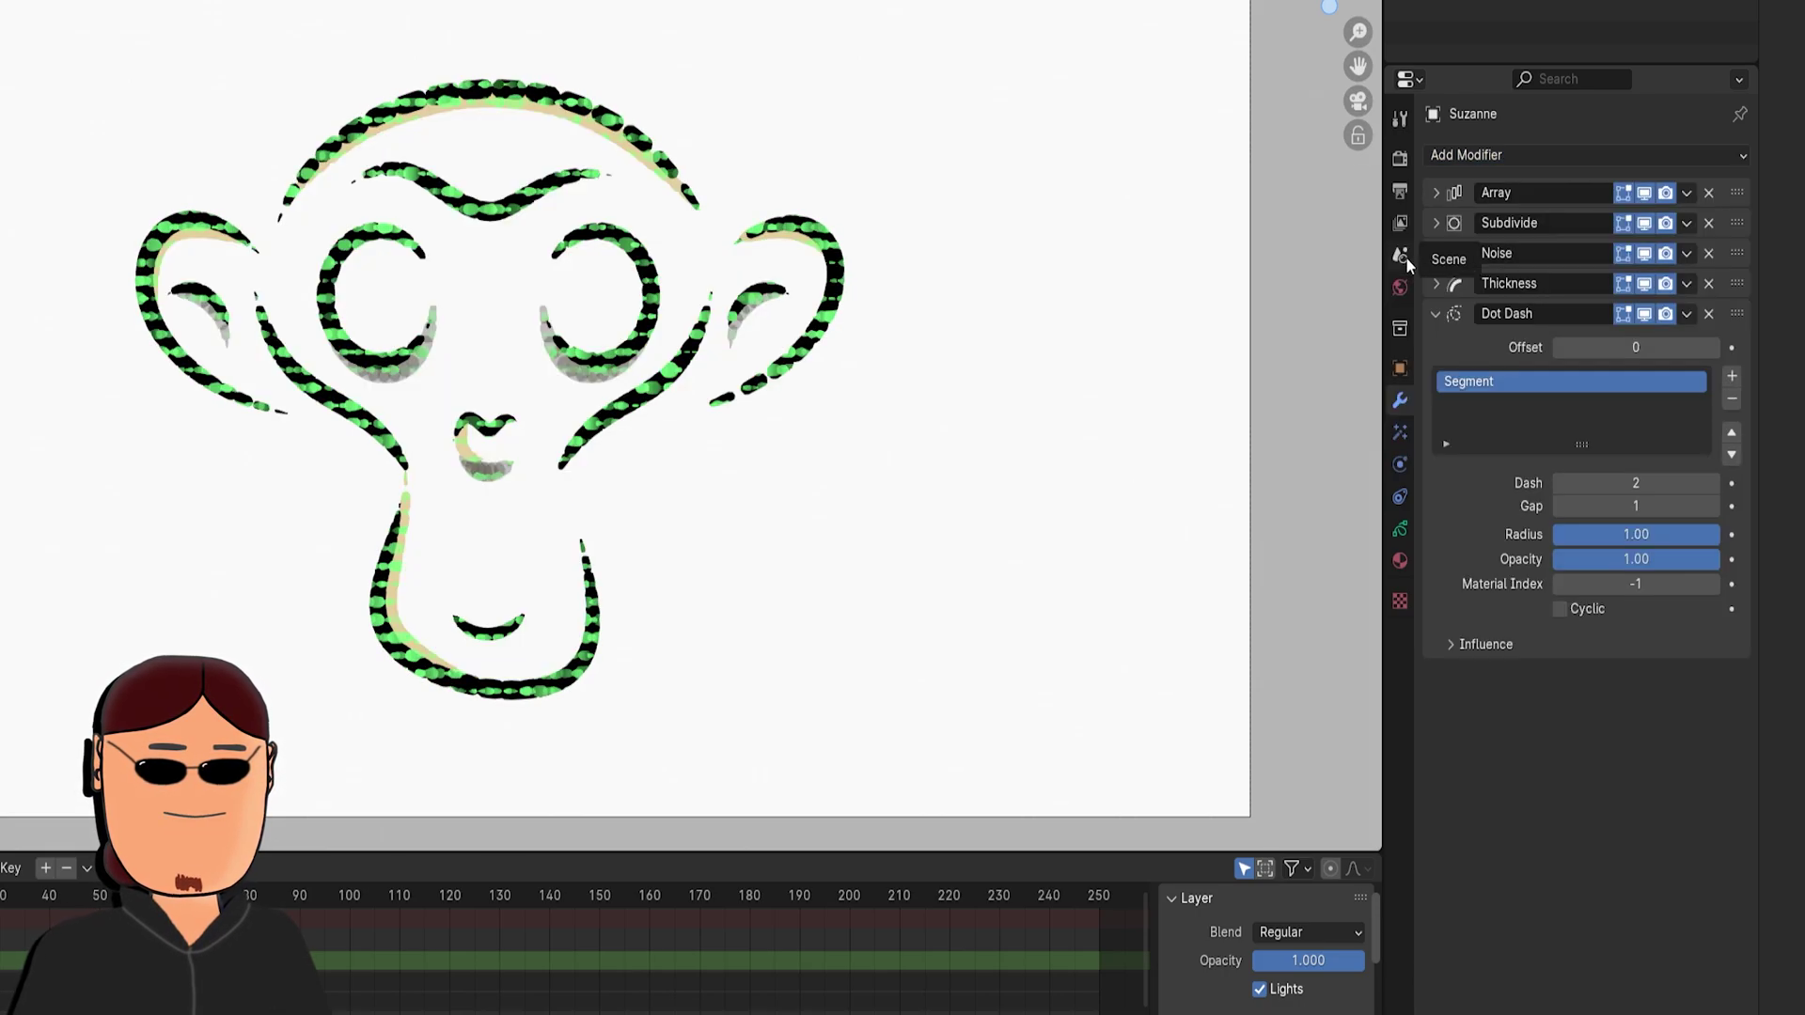
click(1452, 644)
click(1582, 679)
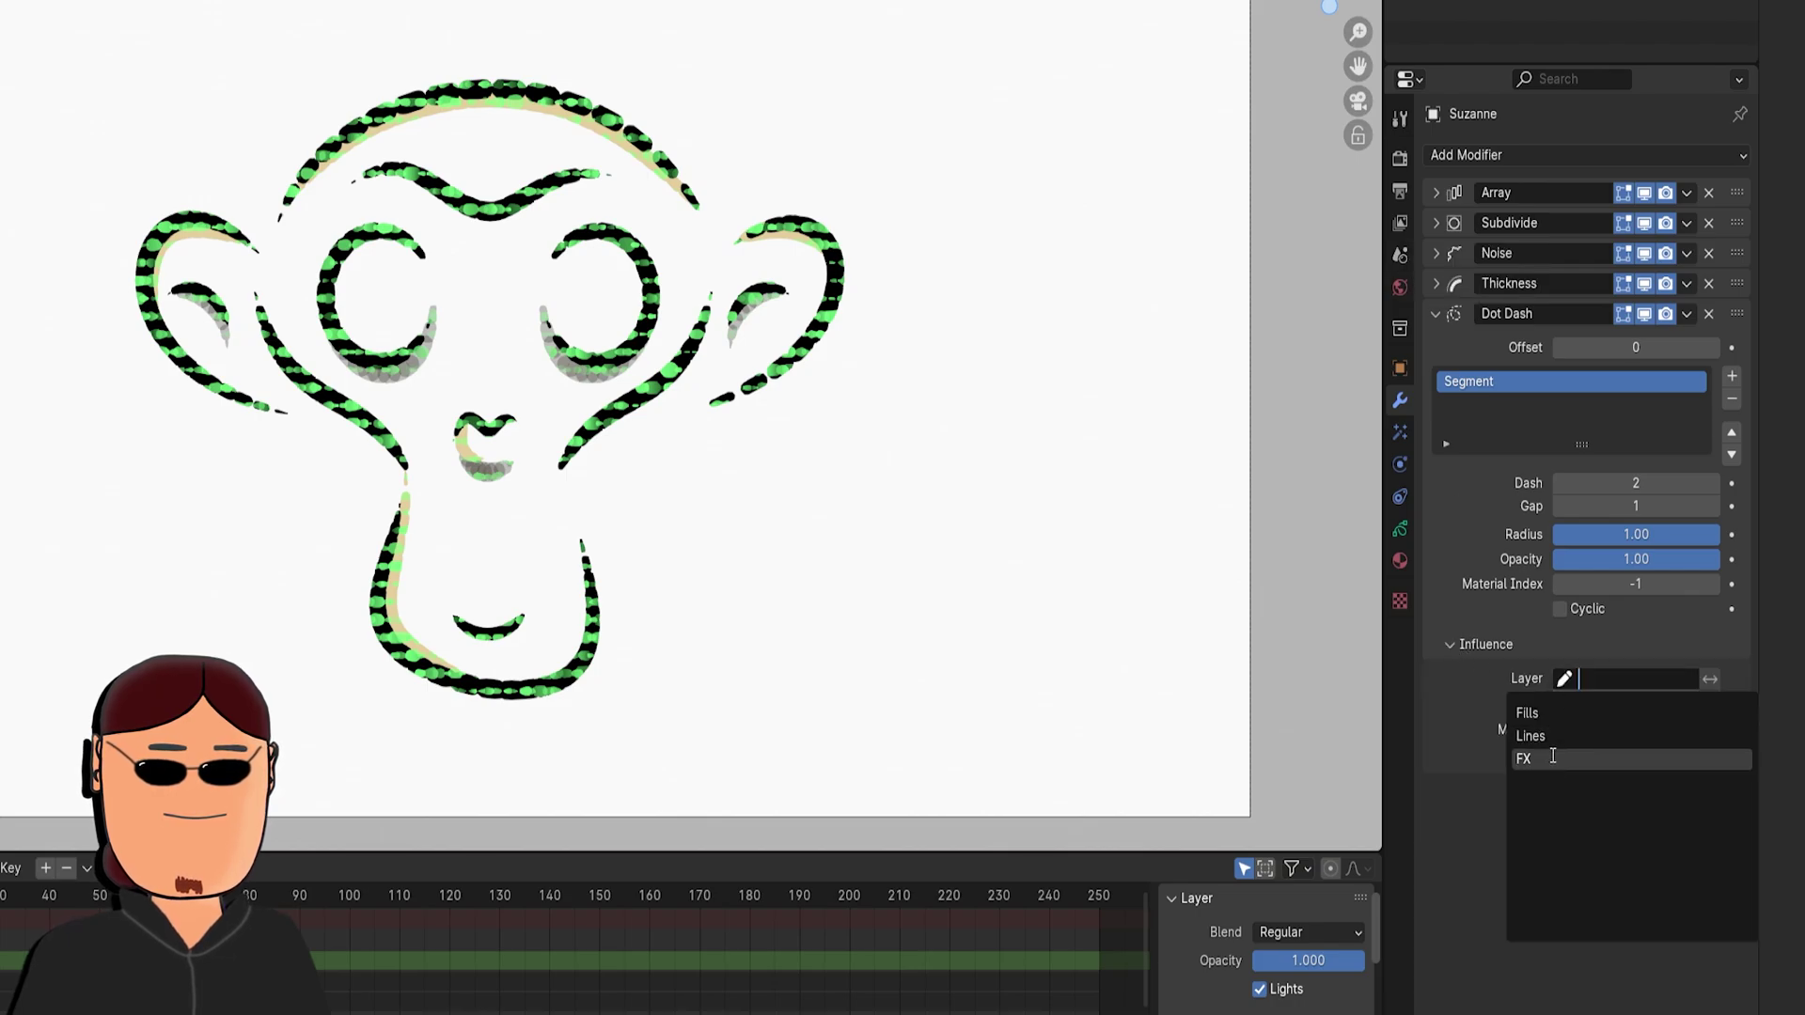
click(1550, 755)
- Set the Dot Dash segment's dash to 1 and its gap to 4
click(1561, 483)
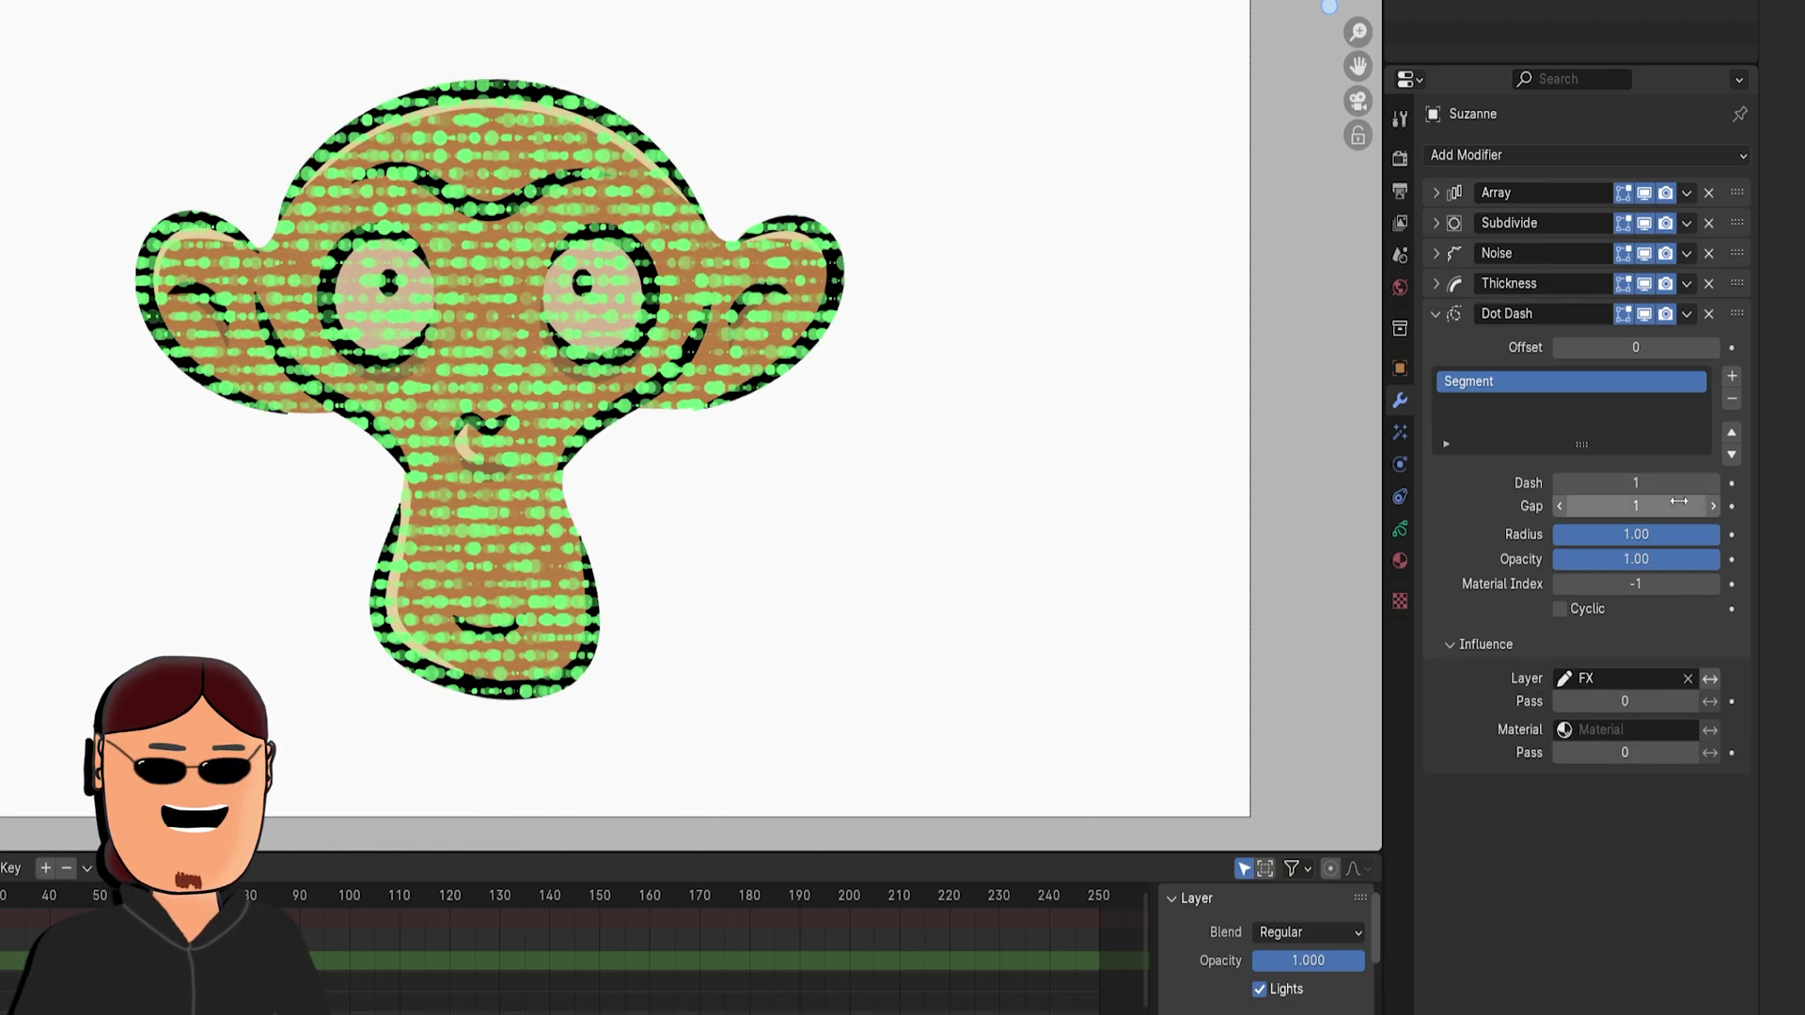
click(1713, 506)
click(1713, 507)
click(1713, 507)
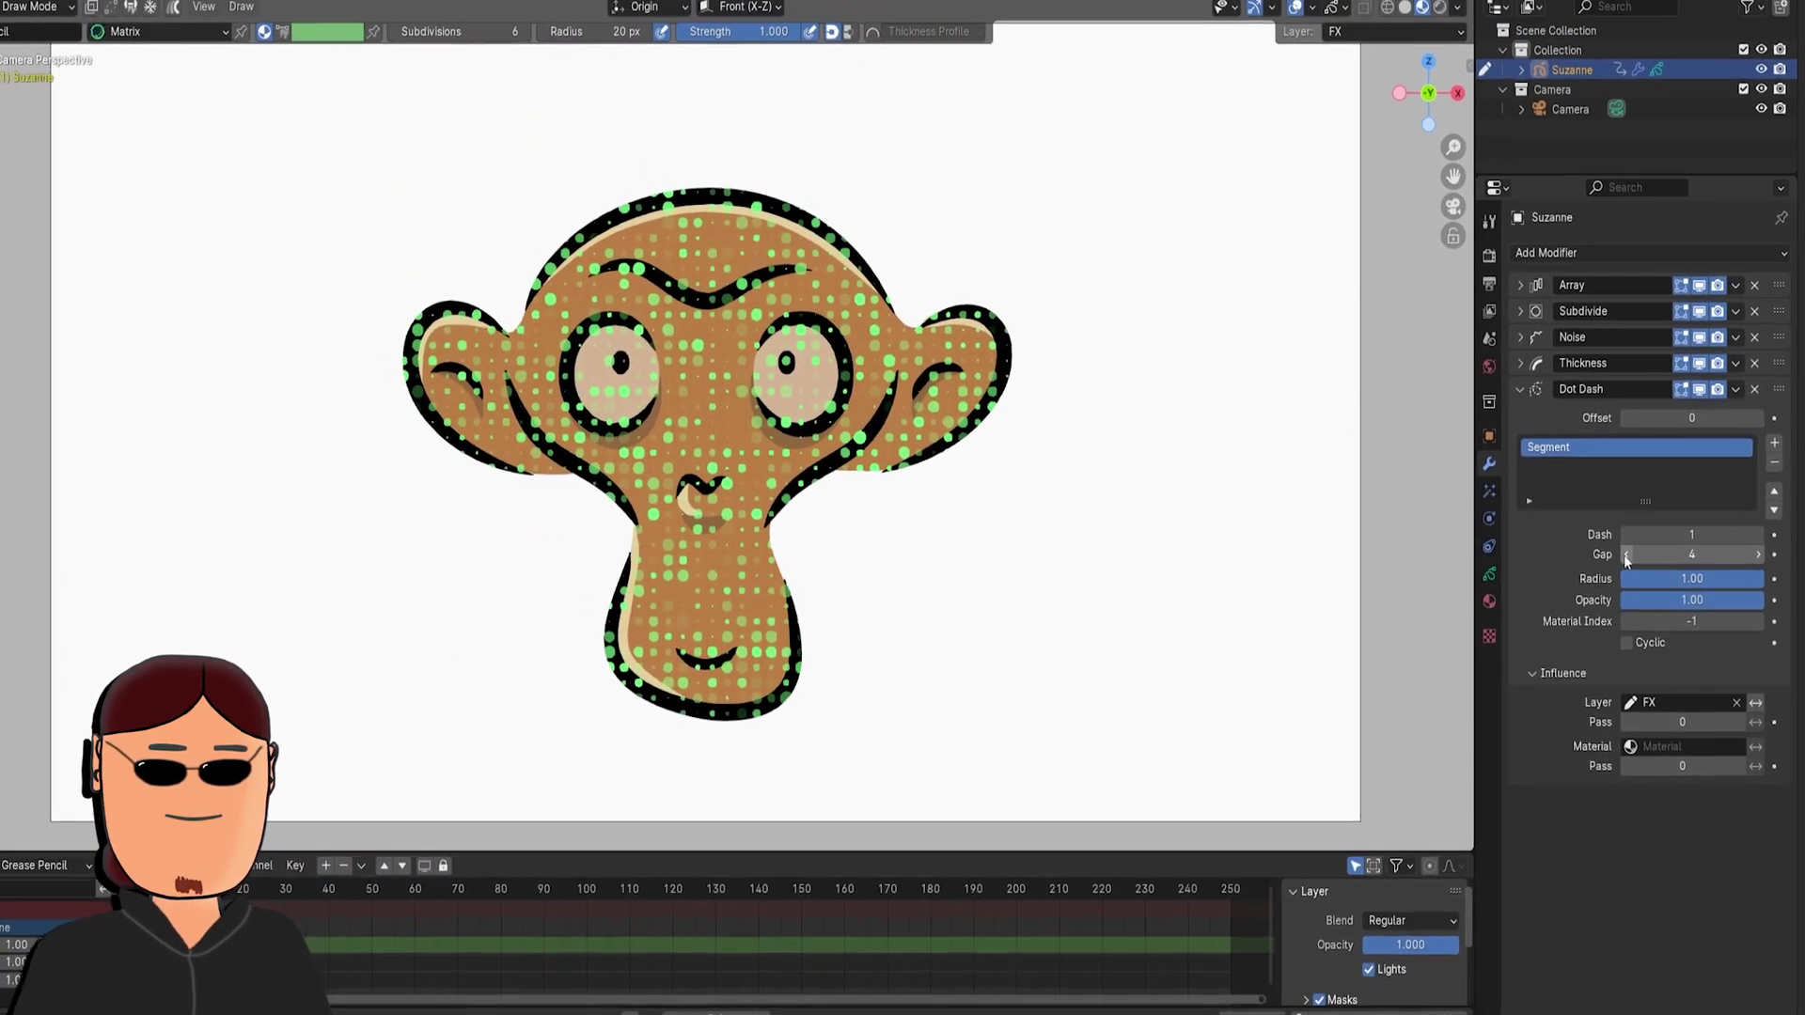
- Switch to Object Mode, hide the viewport overlays and play the animation to preview the dots
click(99, 34)
click(85, 58)
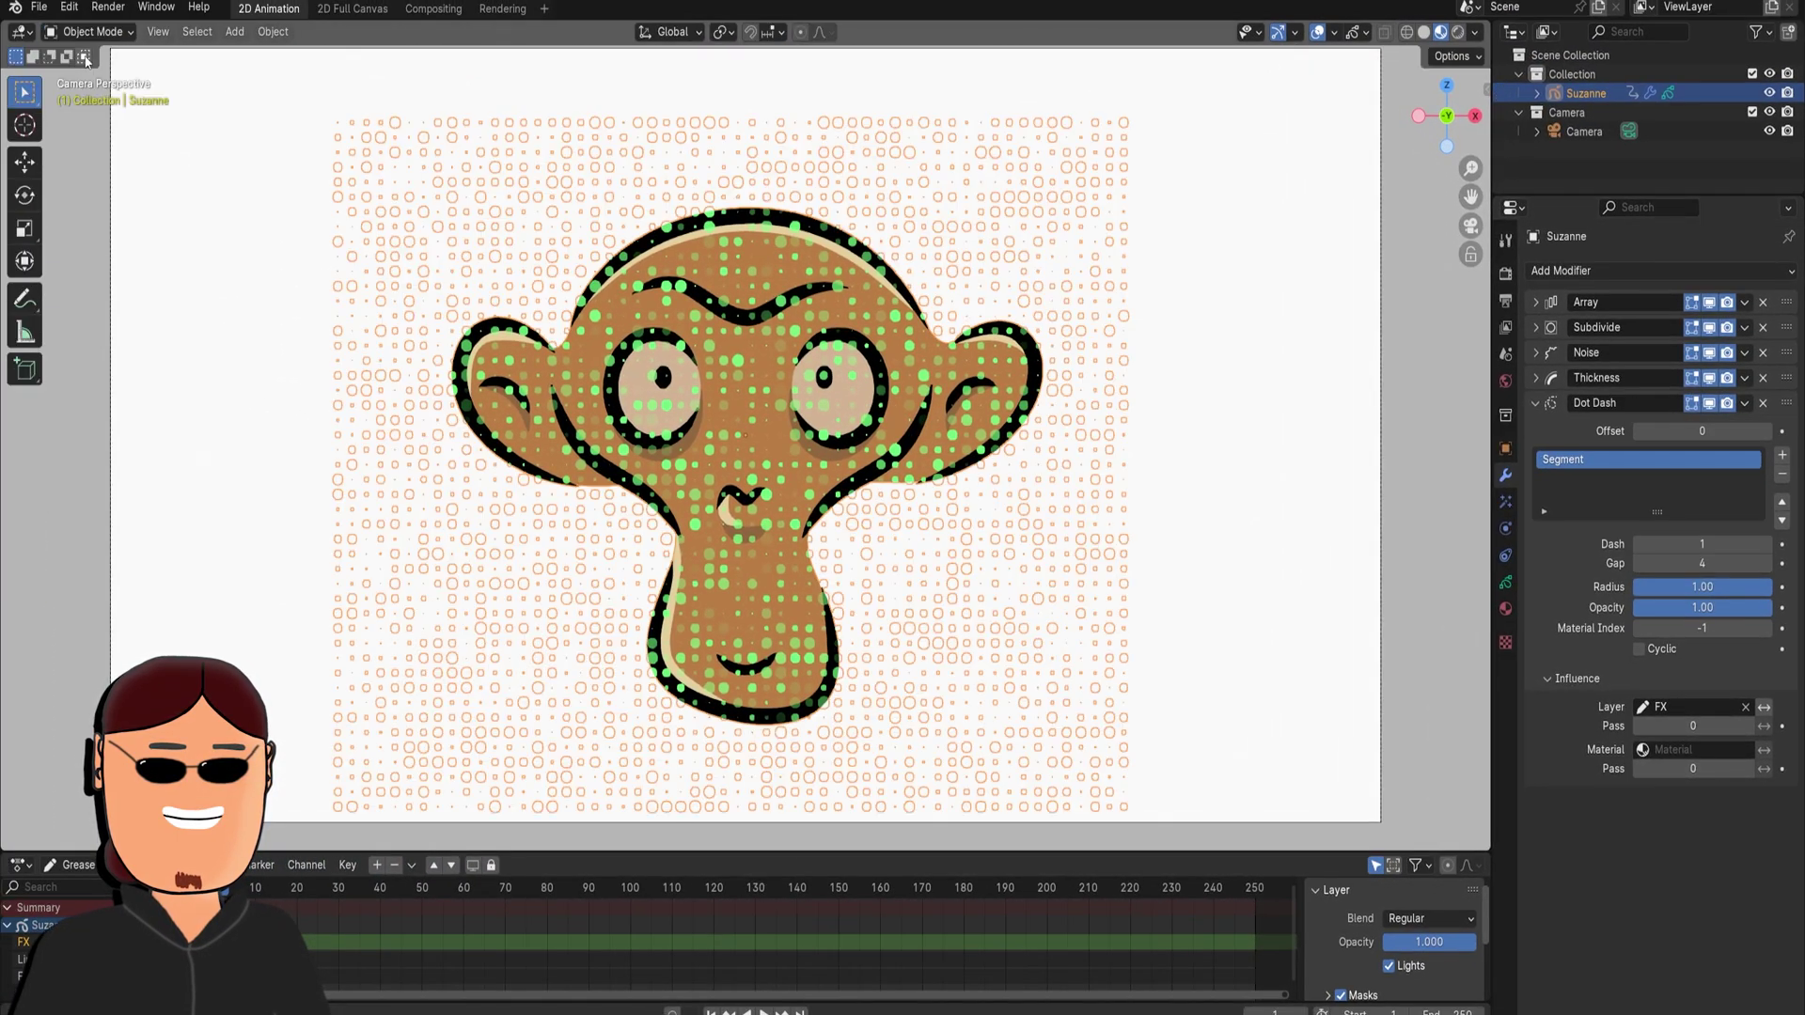
click(1317, 33)
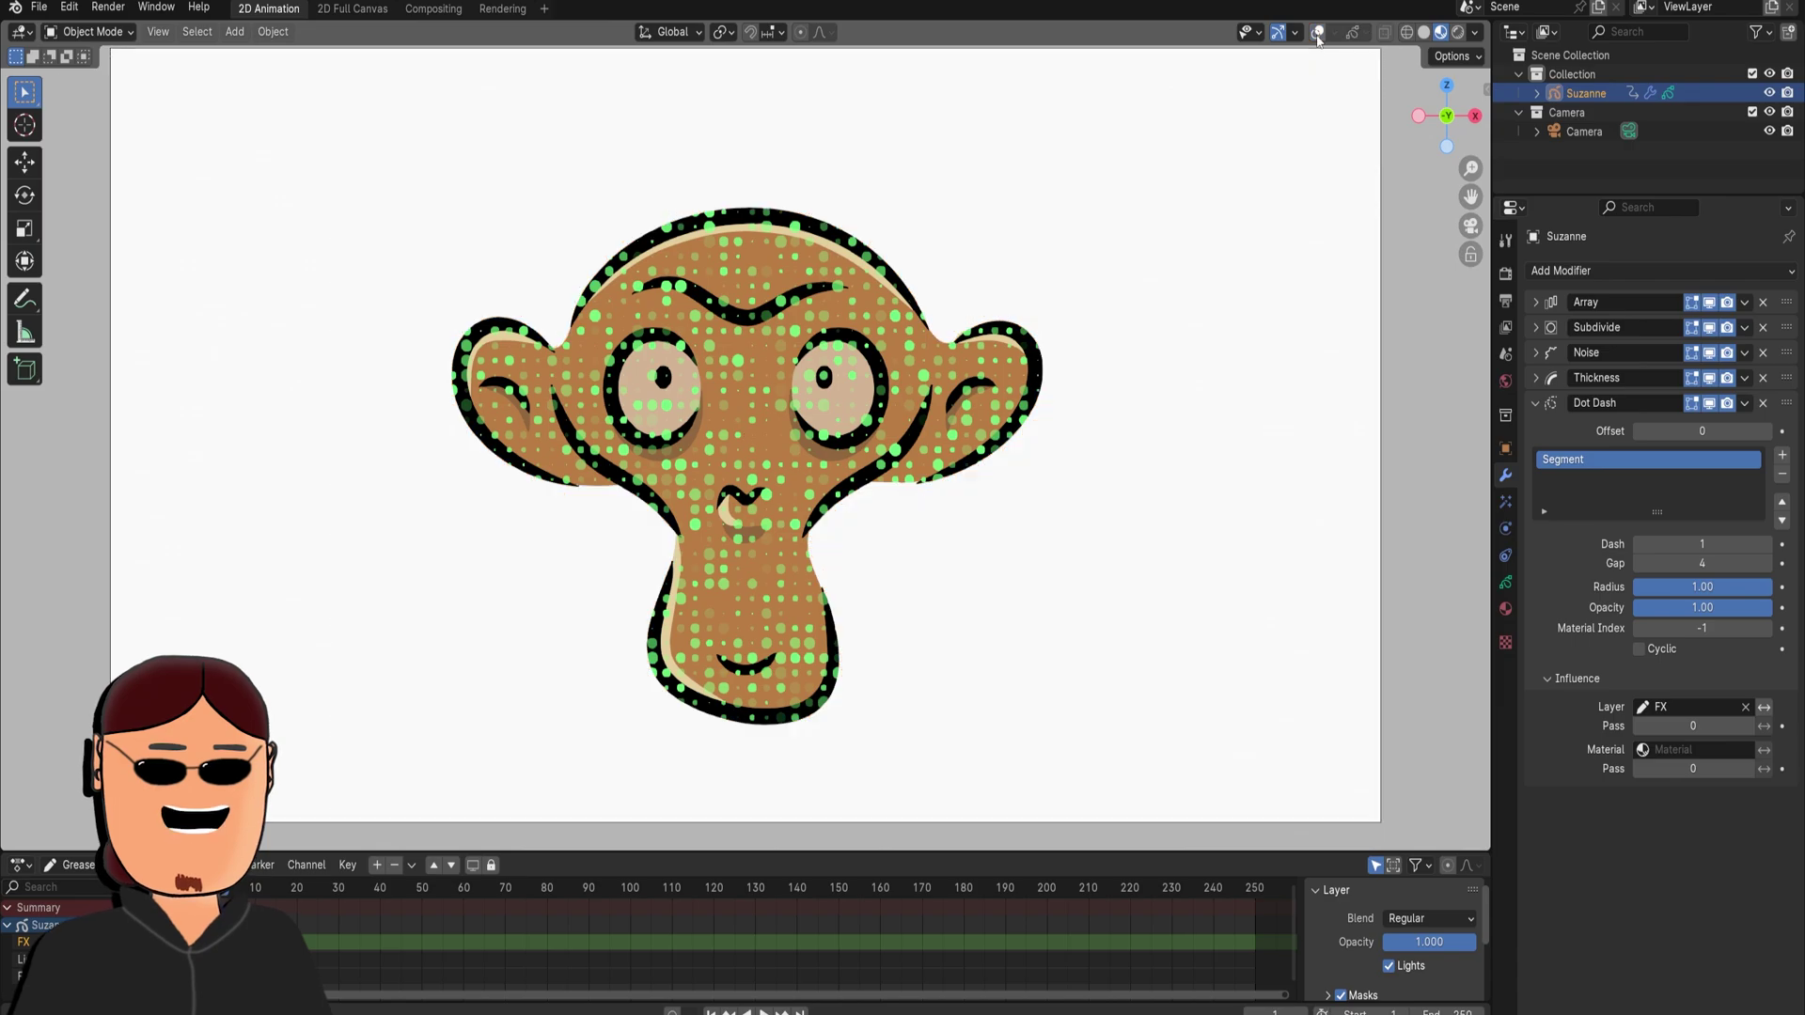
click(1317, 33)
click(1317, 33)
click(1317, 33)
click(1317, 33)
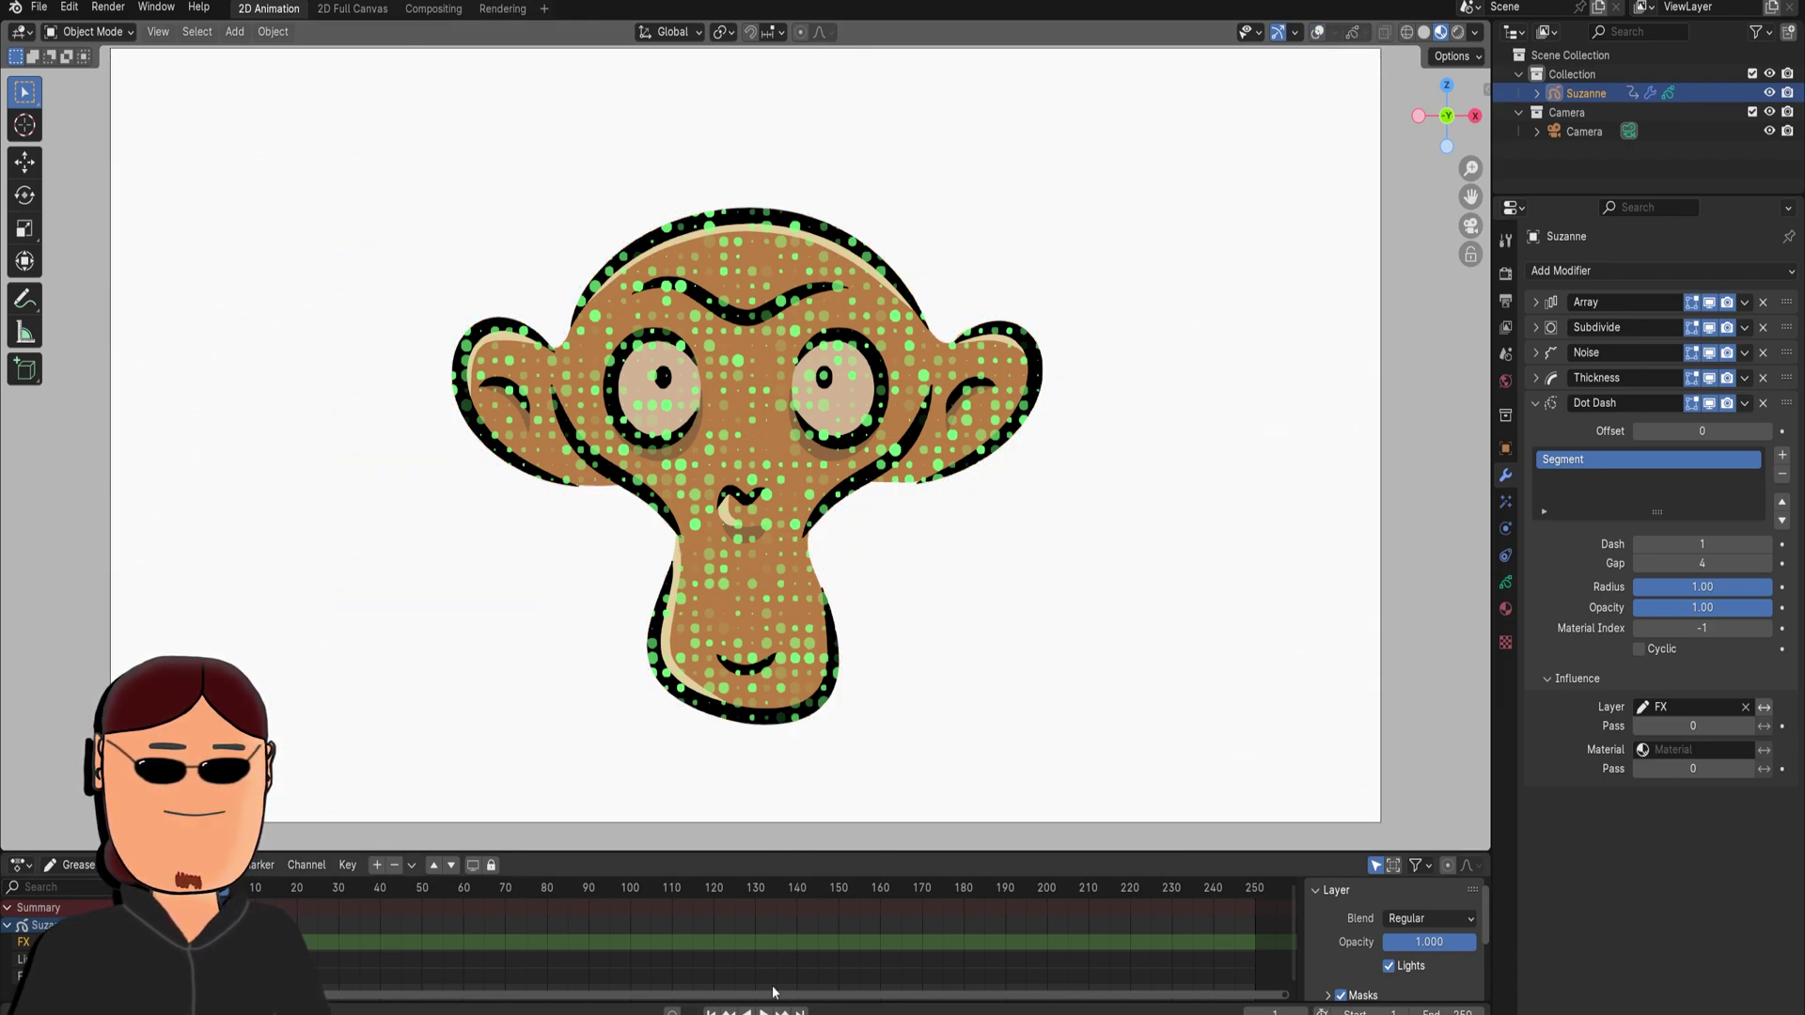
click(763, 1011)
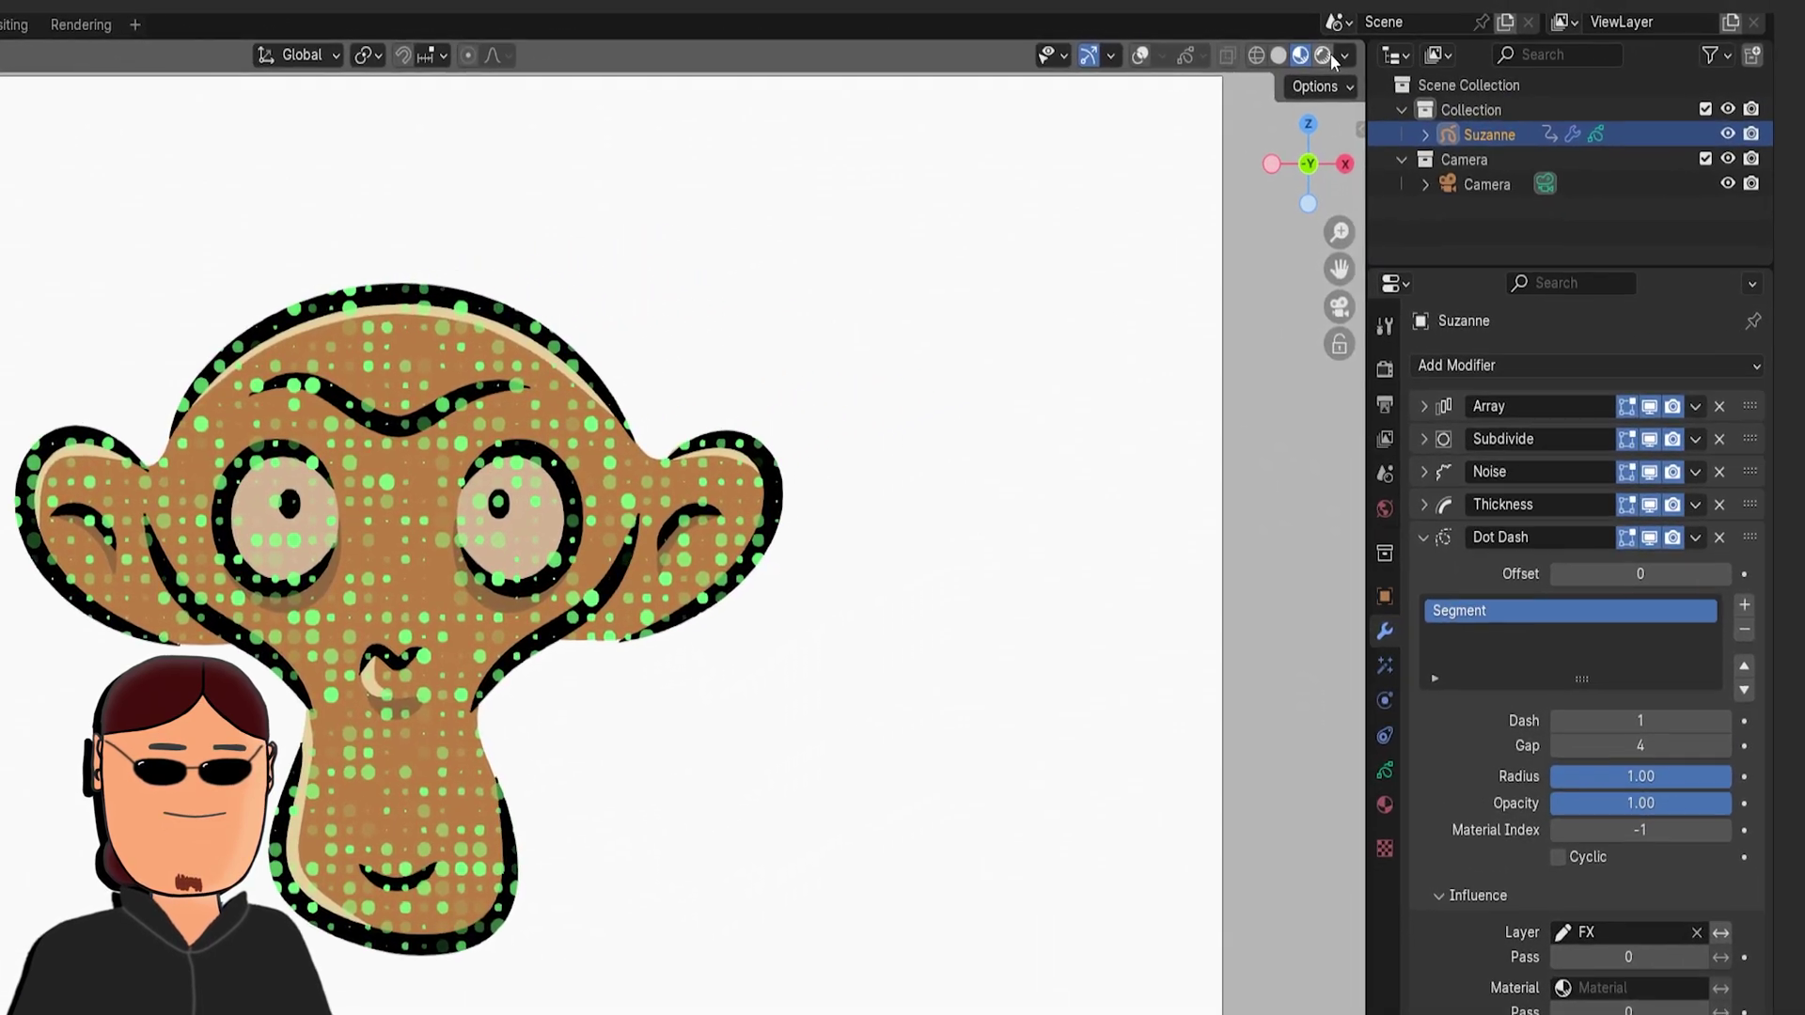
- Use rendered viewport shading and set the World background colour to black
click(1387, 510)
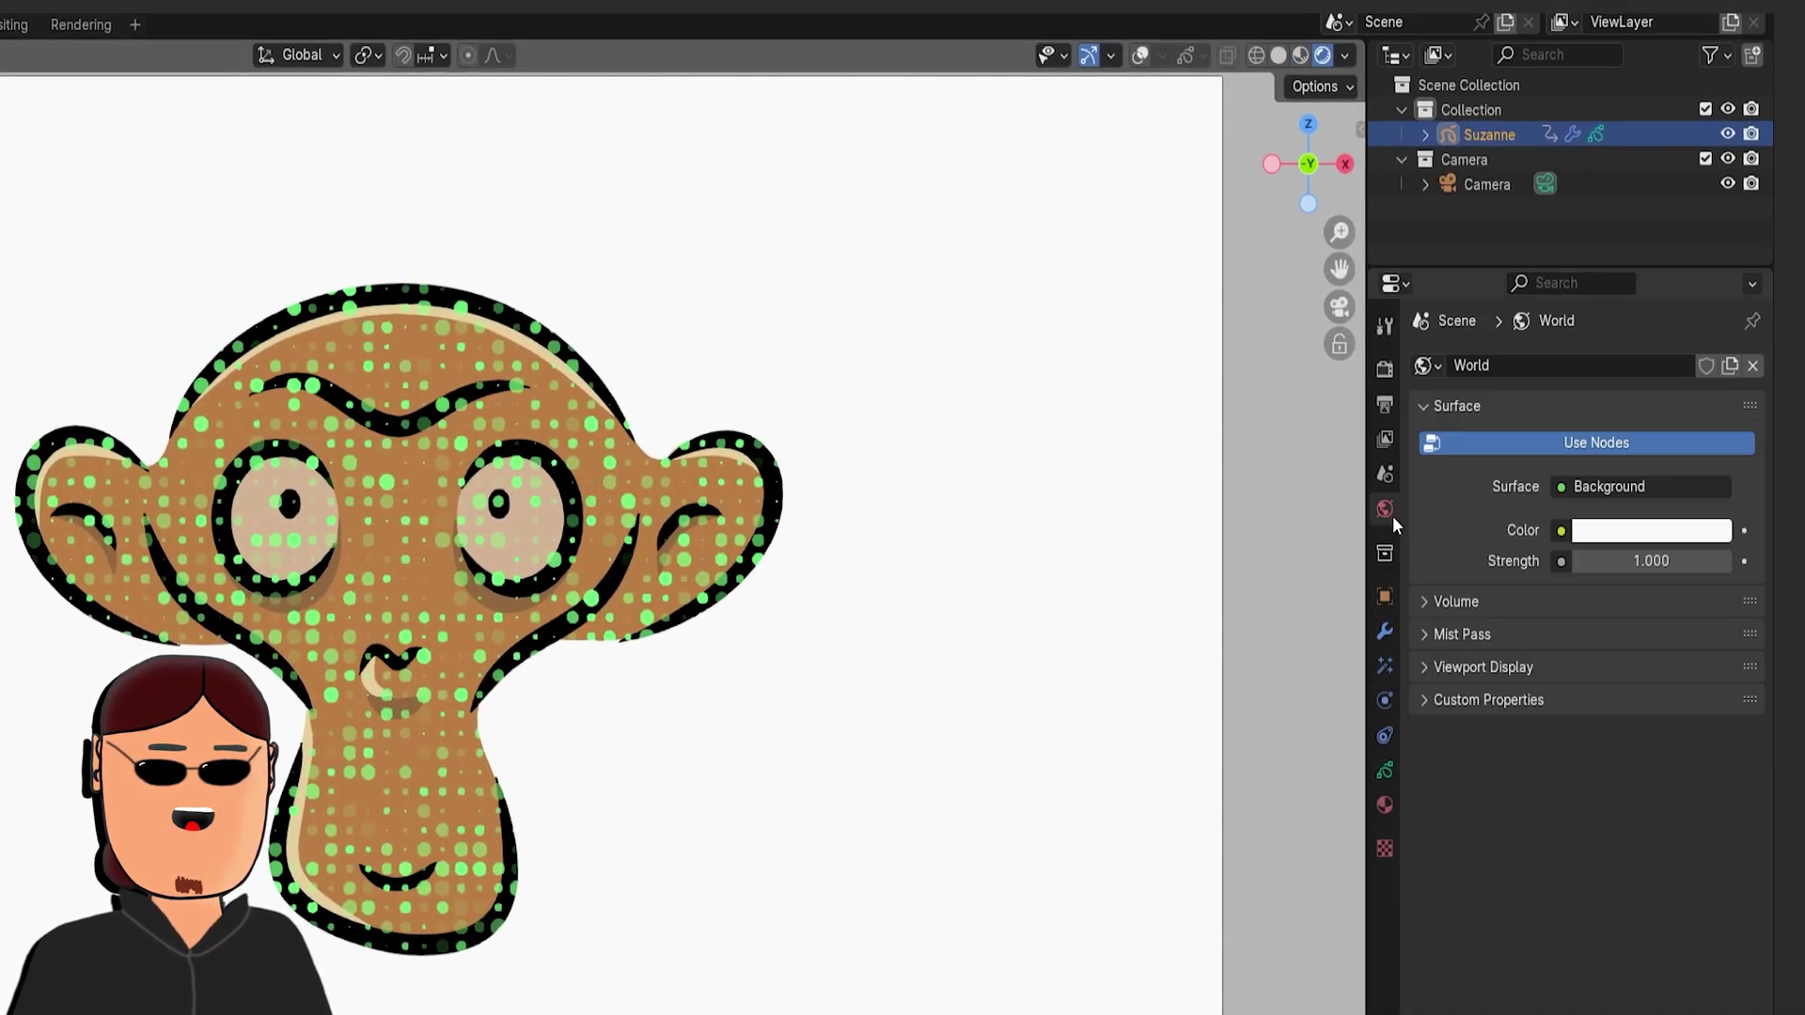
click(1618, 539)
drag(1714, 155, 1715, 369)
- Add a Colorize visual effect to the monkey and set its mode to Custom
click(1385, 665)
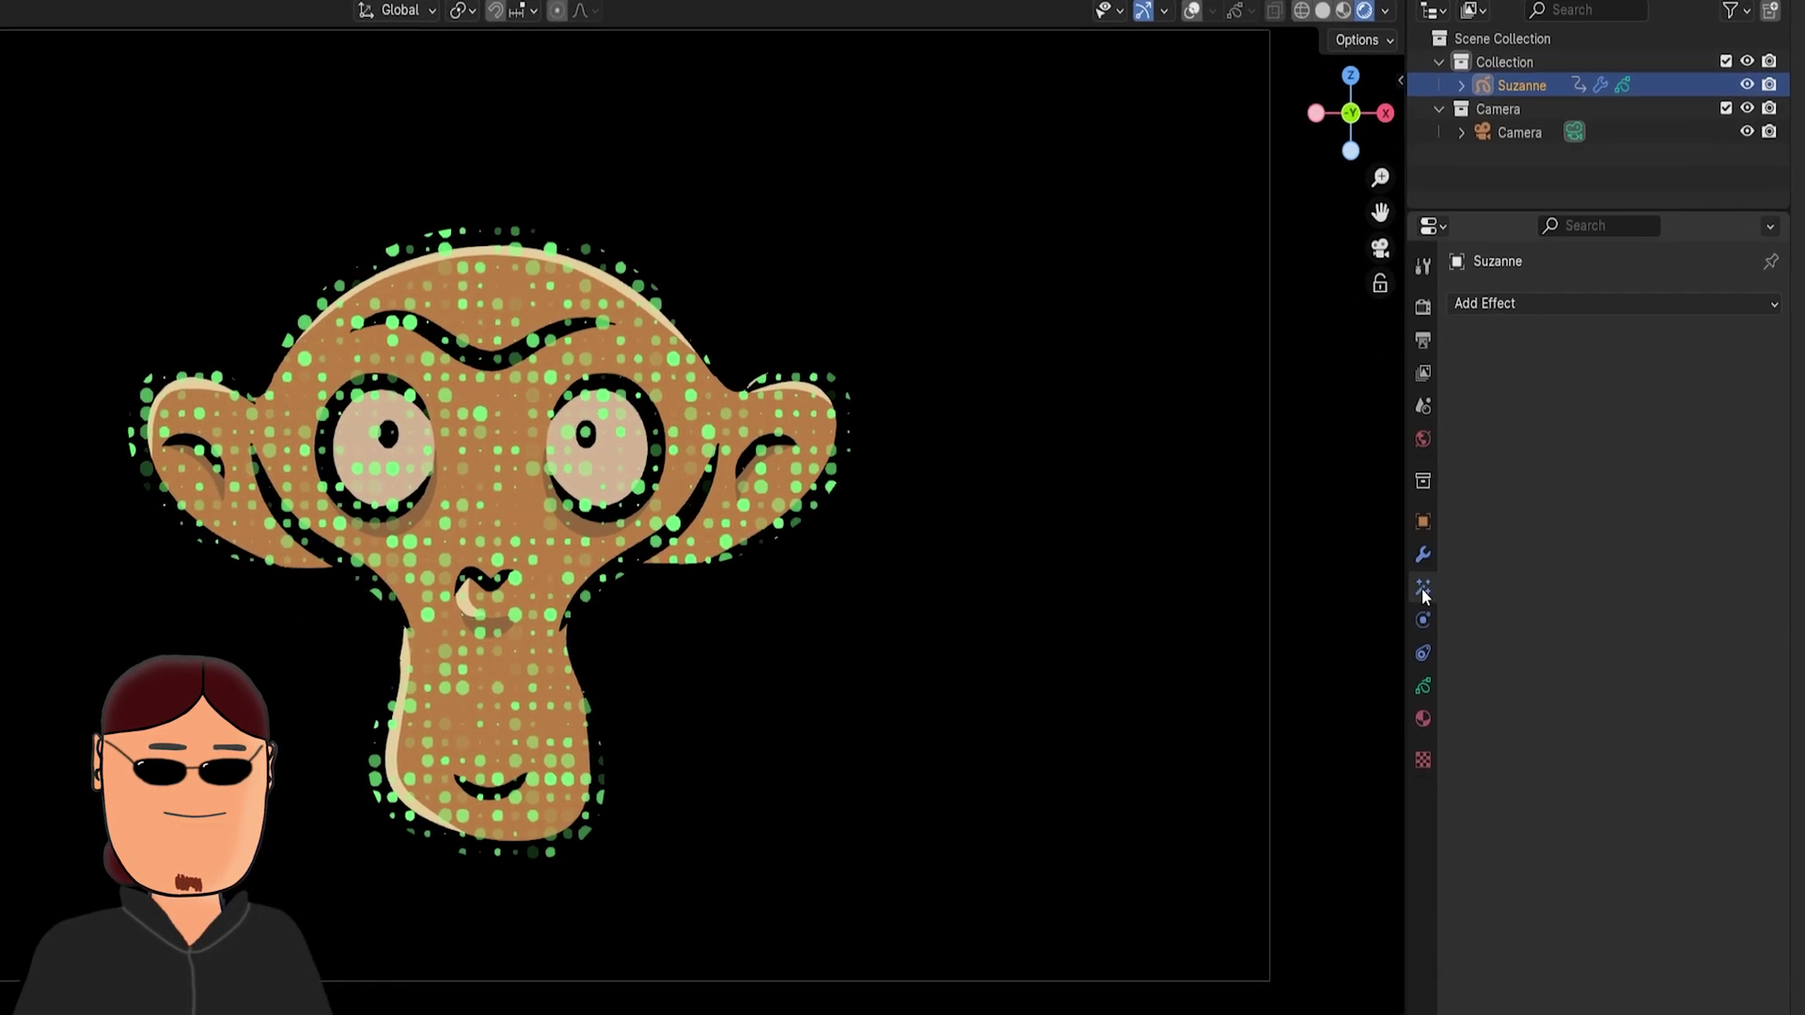
click(1525, 281)
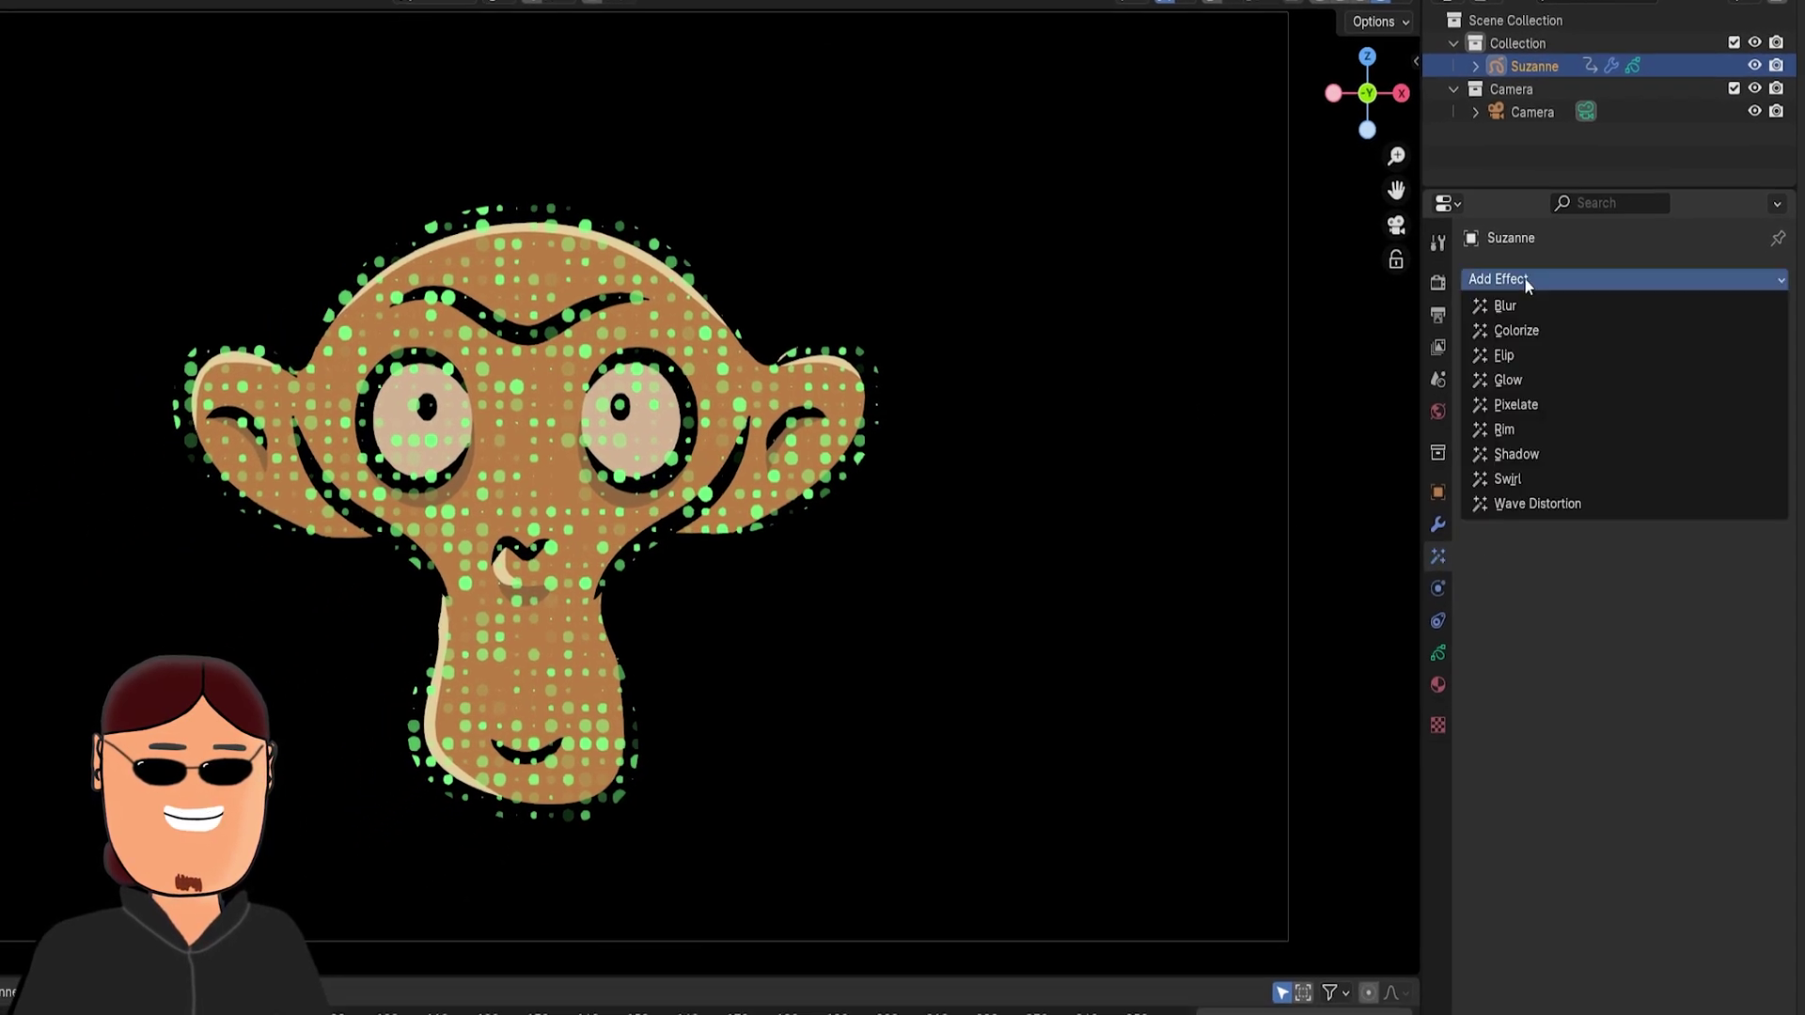
click(1523, 330)
click(1633, 352)
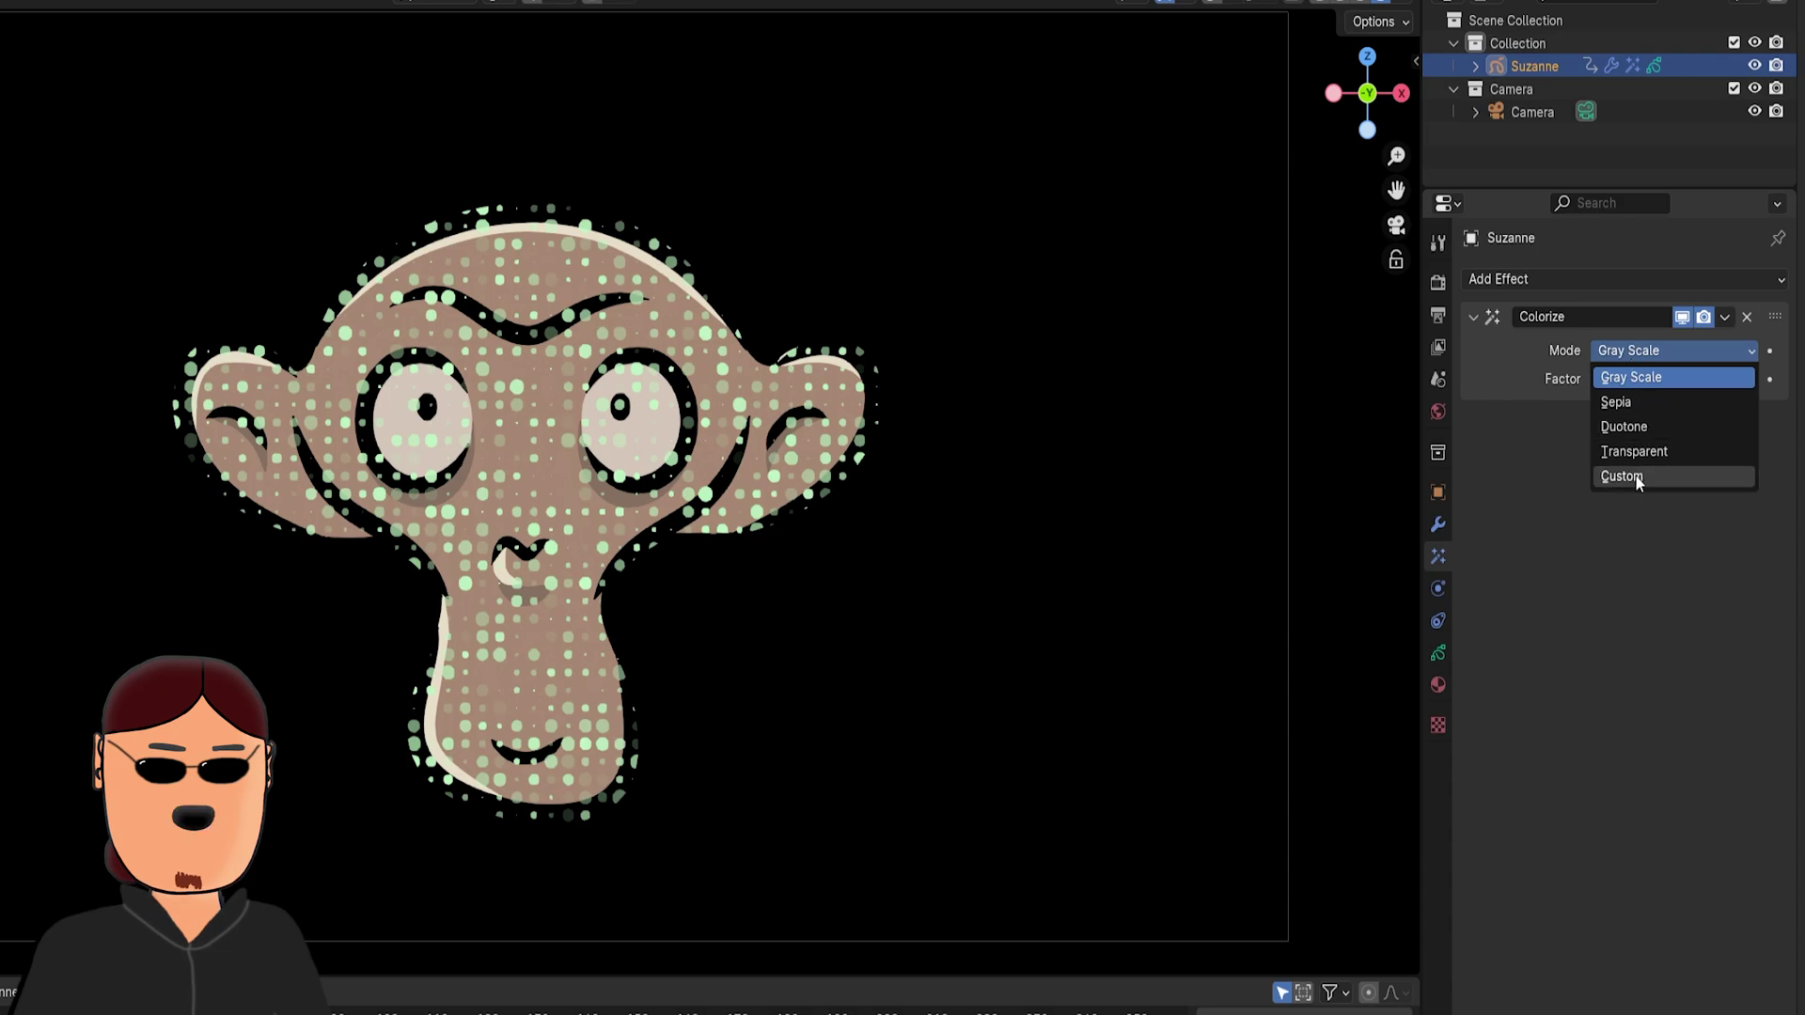
click(1636, 478)
- Give the Colorize effect a light green colour and set its factor to 1
click(1644, 379)
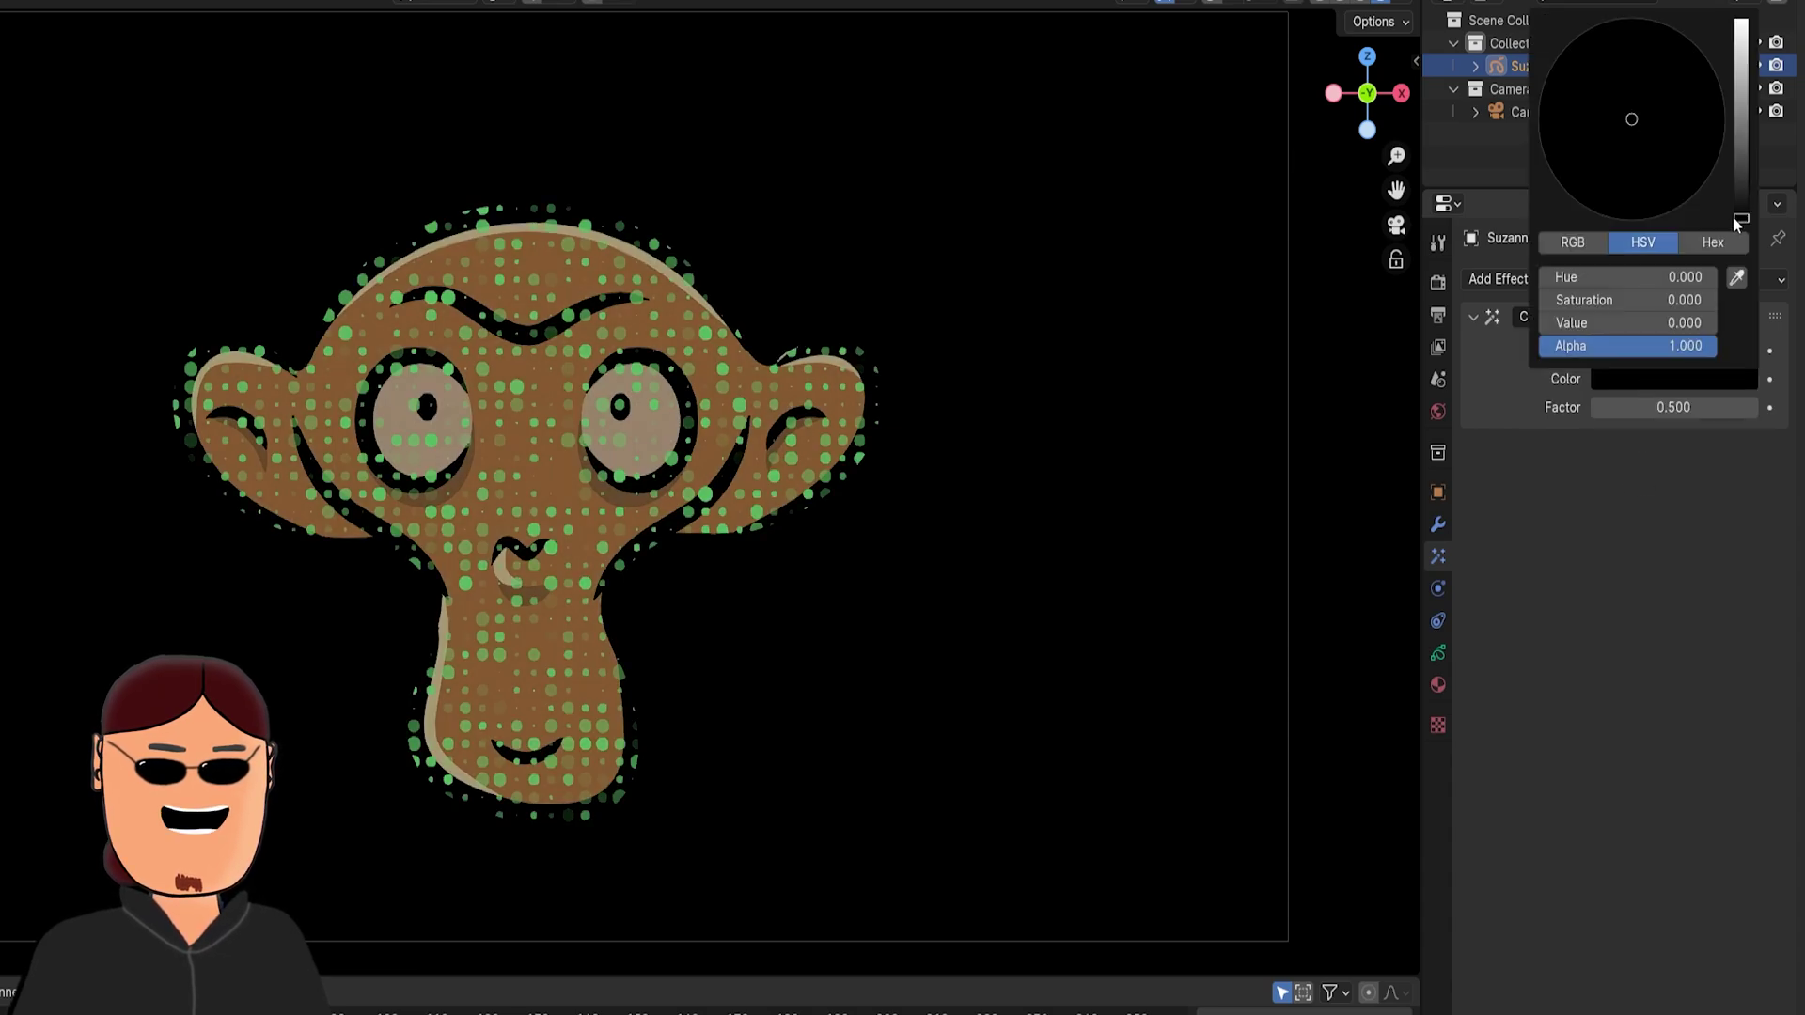
drag(1739, 226, 1741, 19)
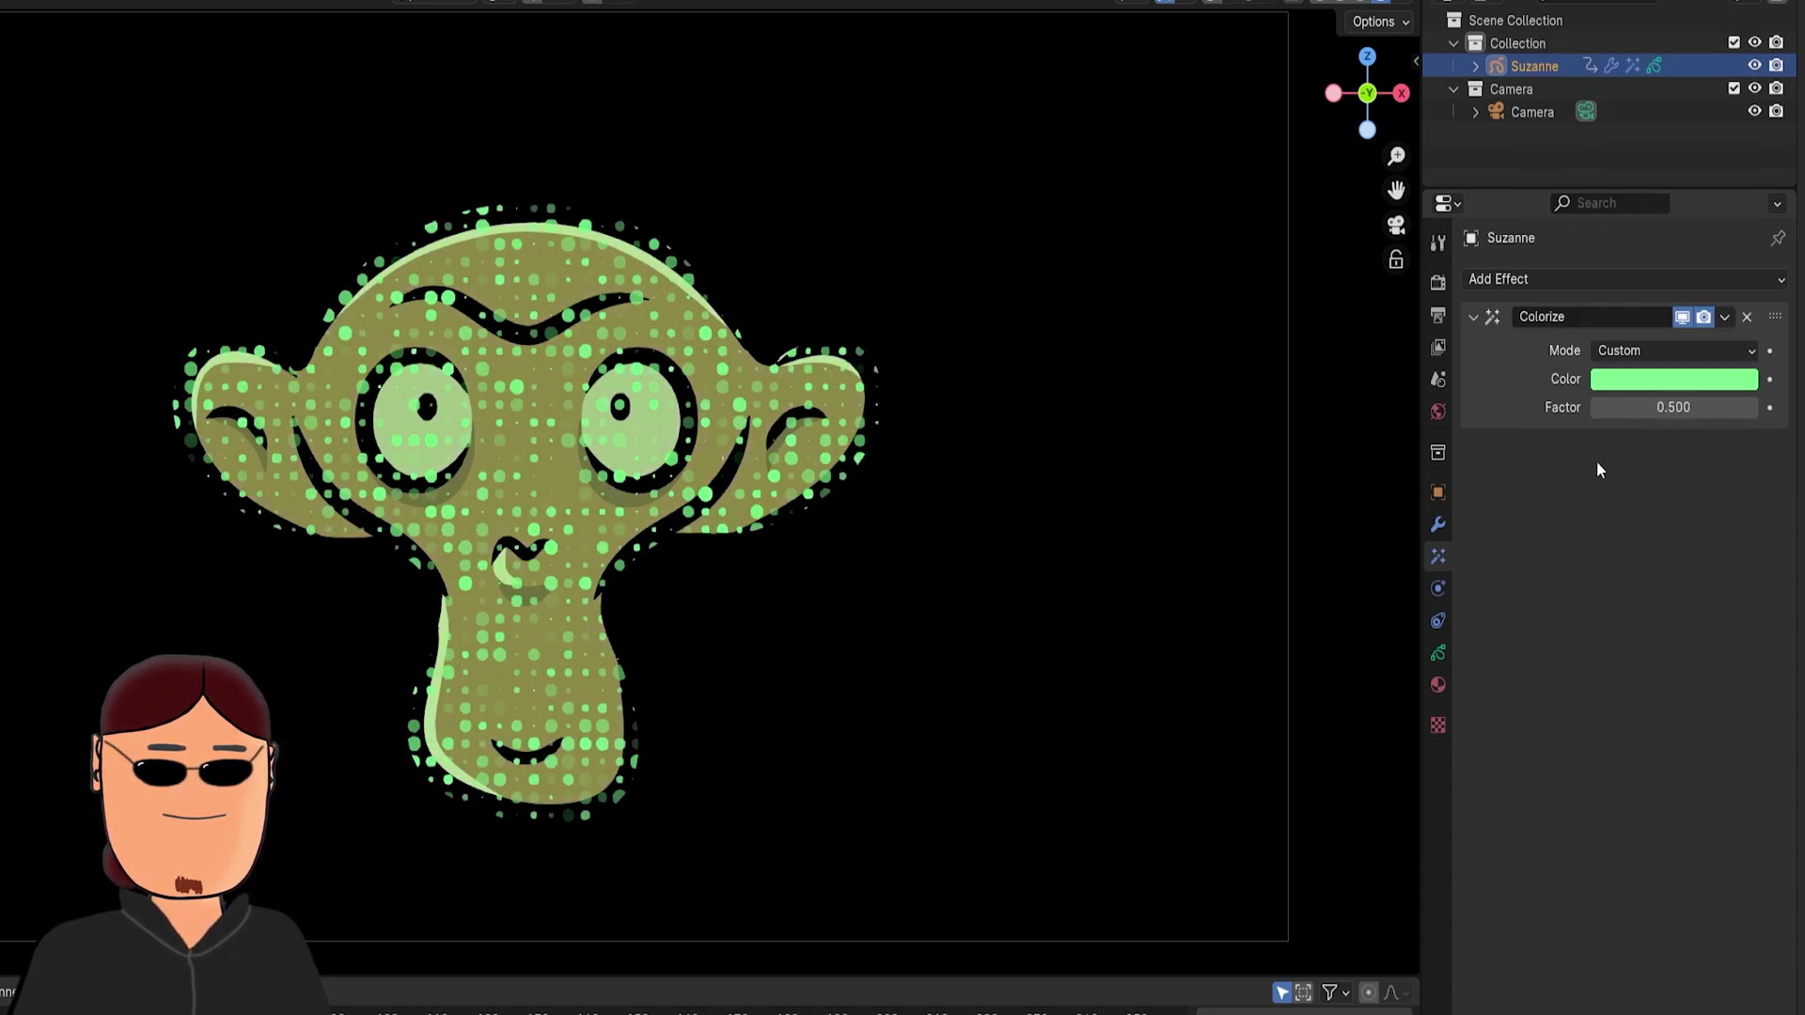
mouse_move(1674, 408)
mouse_down()
mouse_move(1617, 407)
mouse_move(1701, 407)
mouse_up()
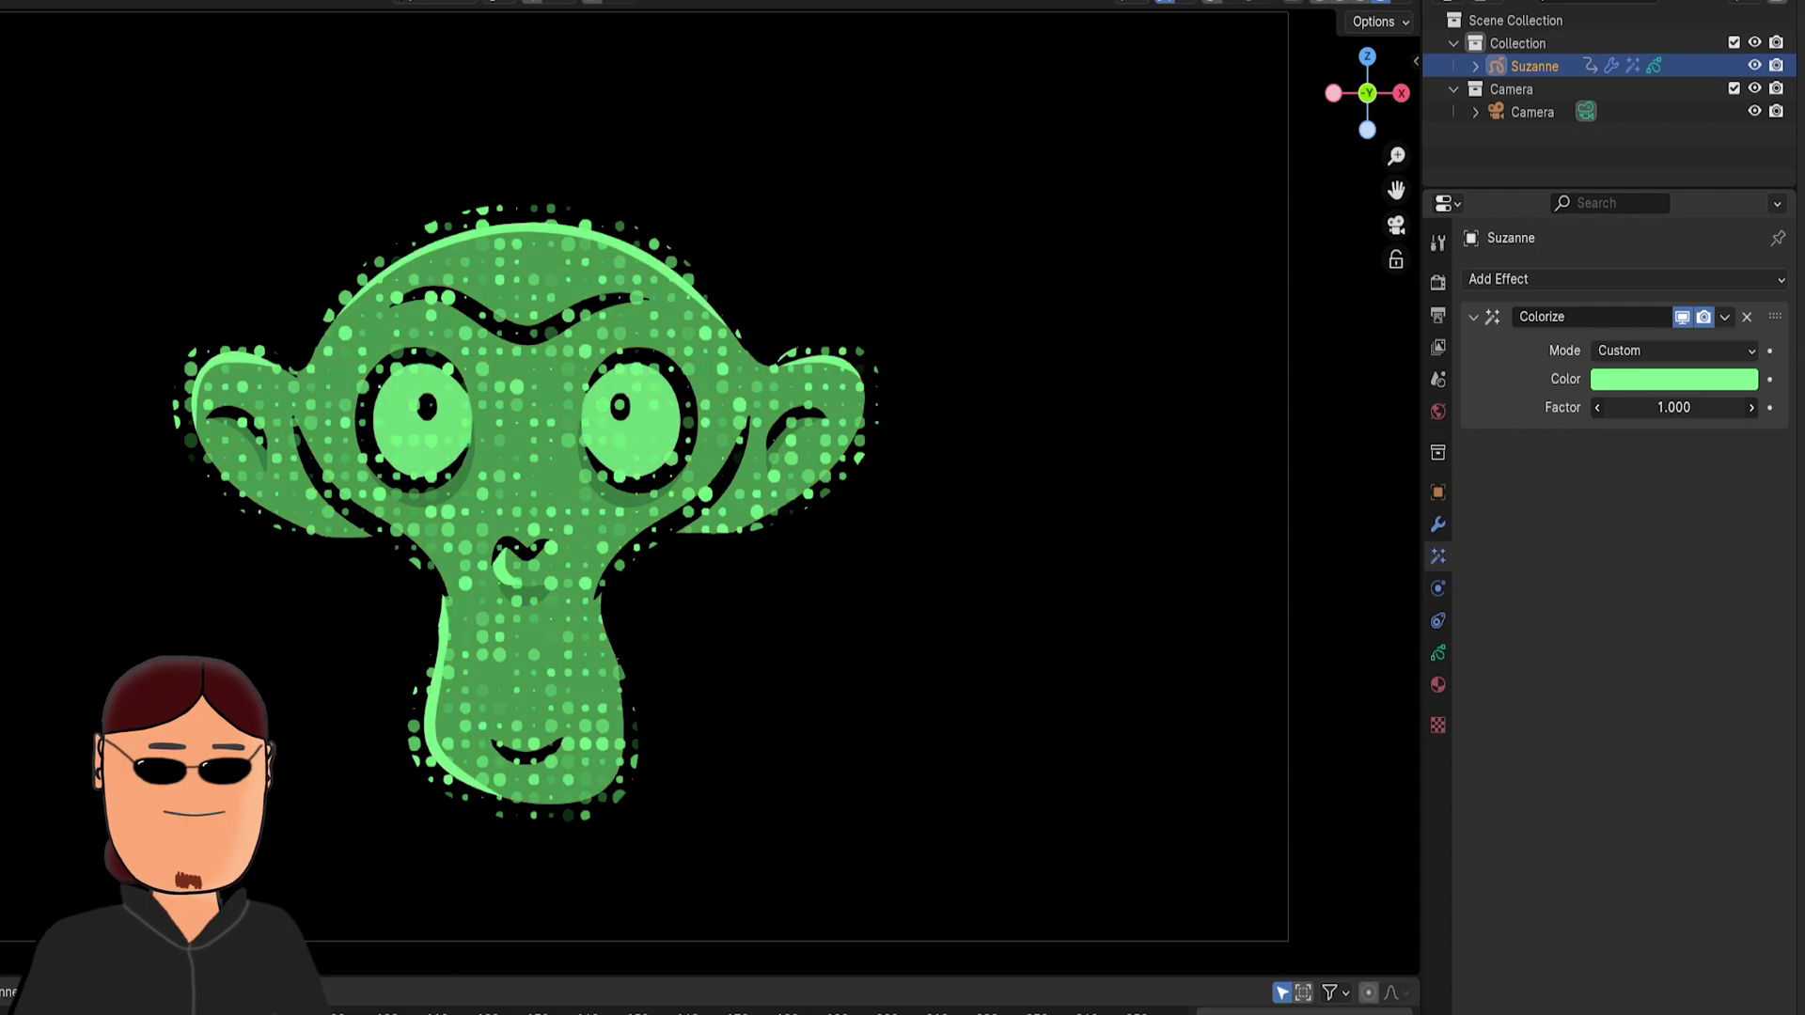
click(1474, 317)
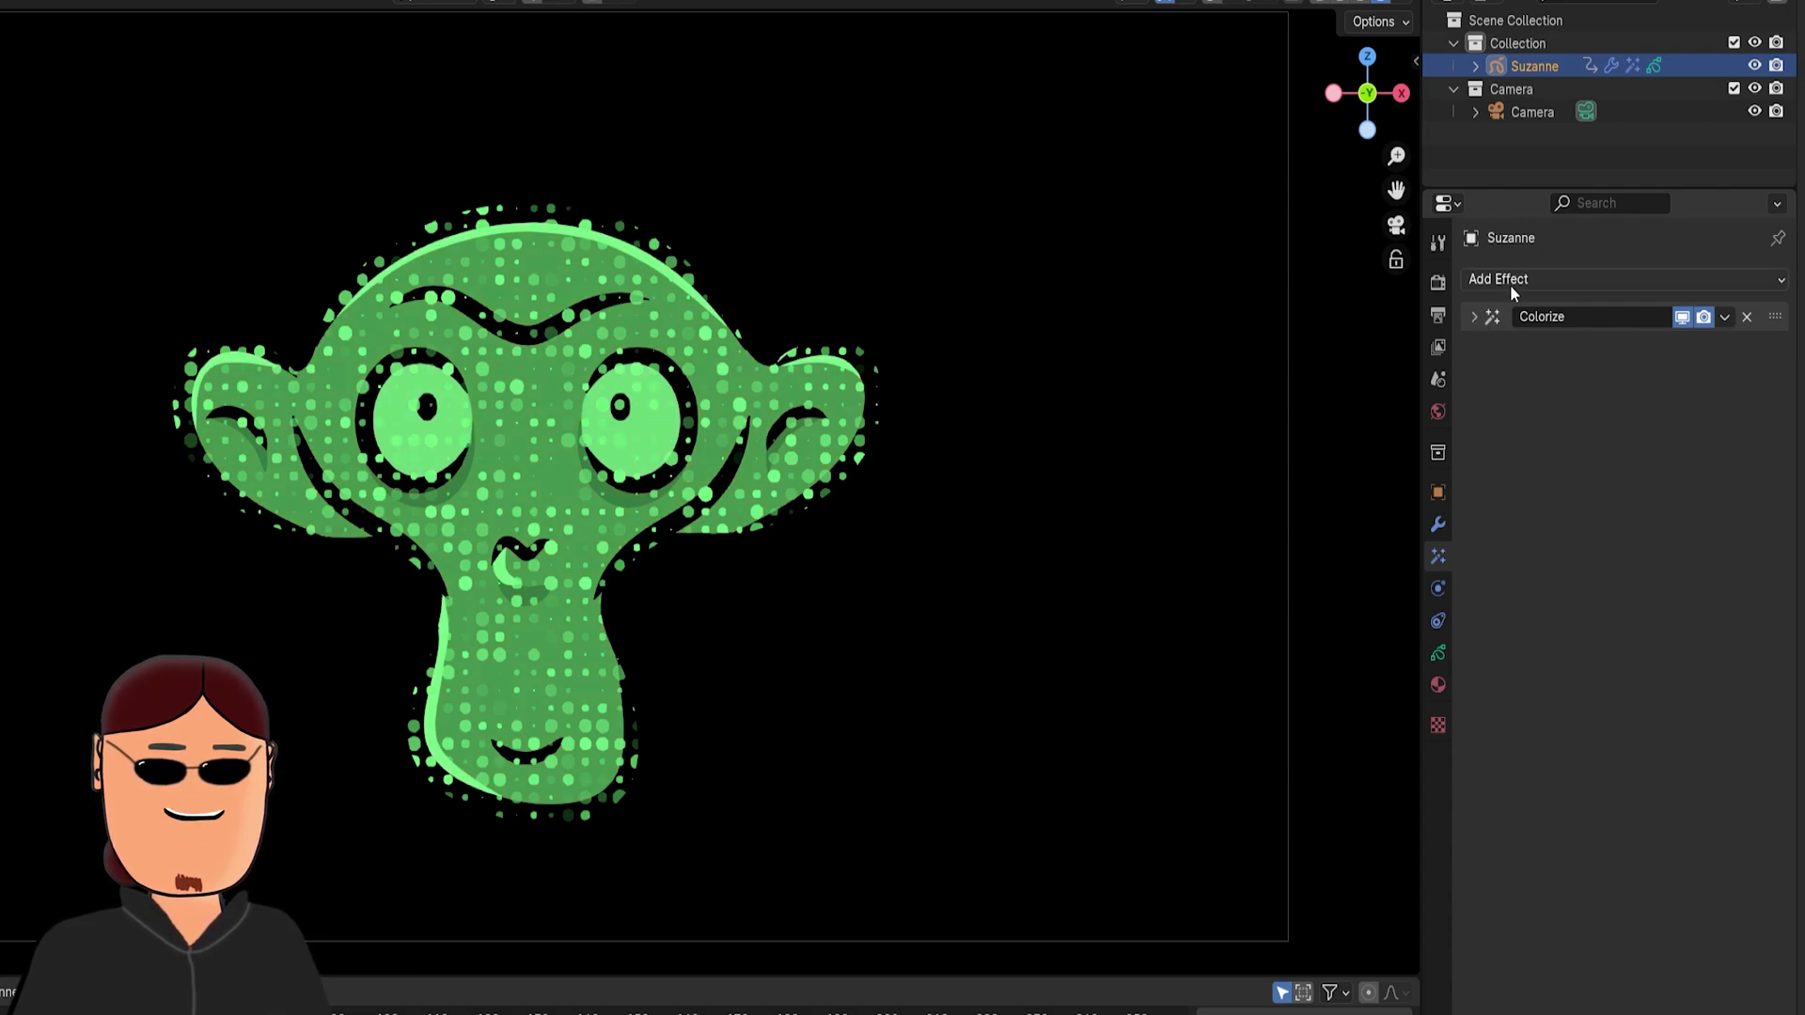
- Add a Glow effect with size X and Y 11.3, 32 samples and Glow Under enabled
click(1510, 279)
click(1523, 379)
drag(1673, 534, 1615, 534)
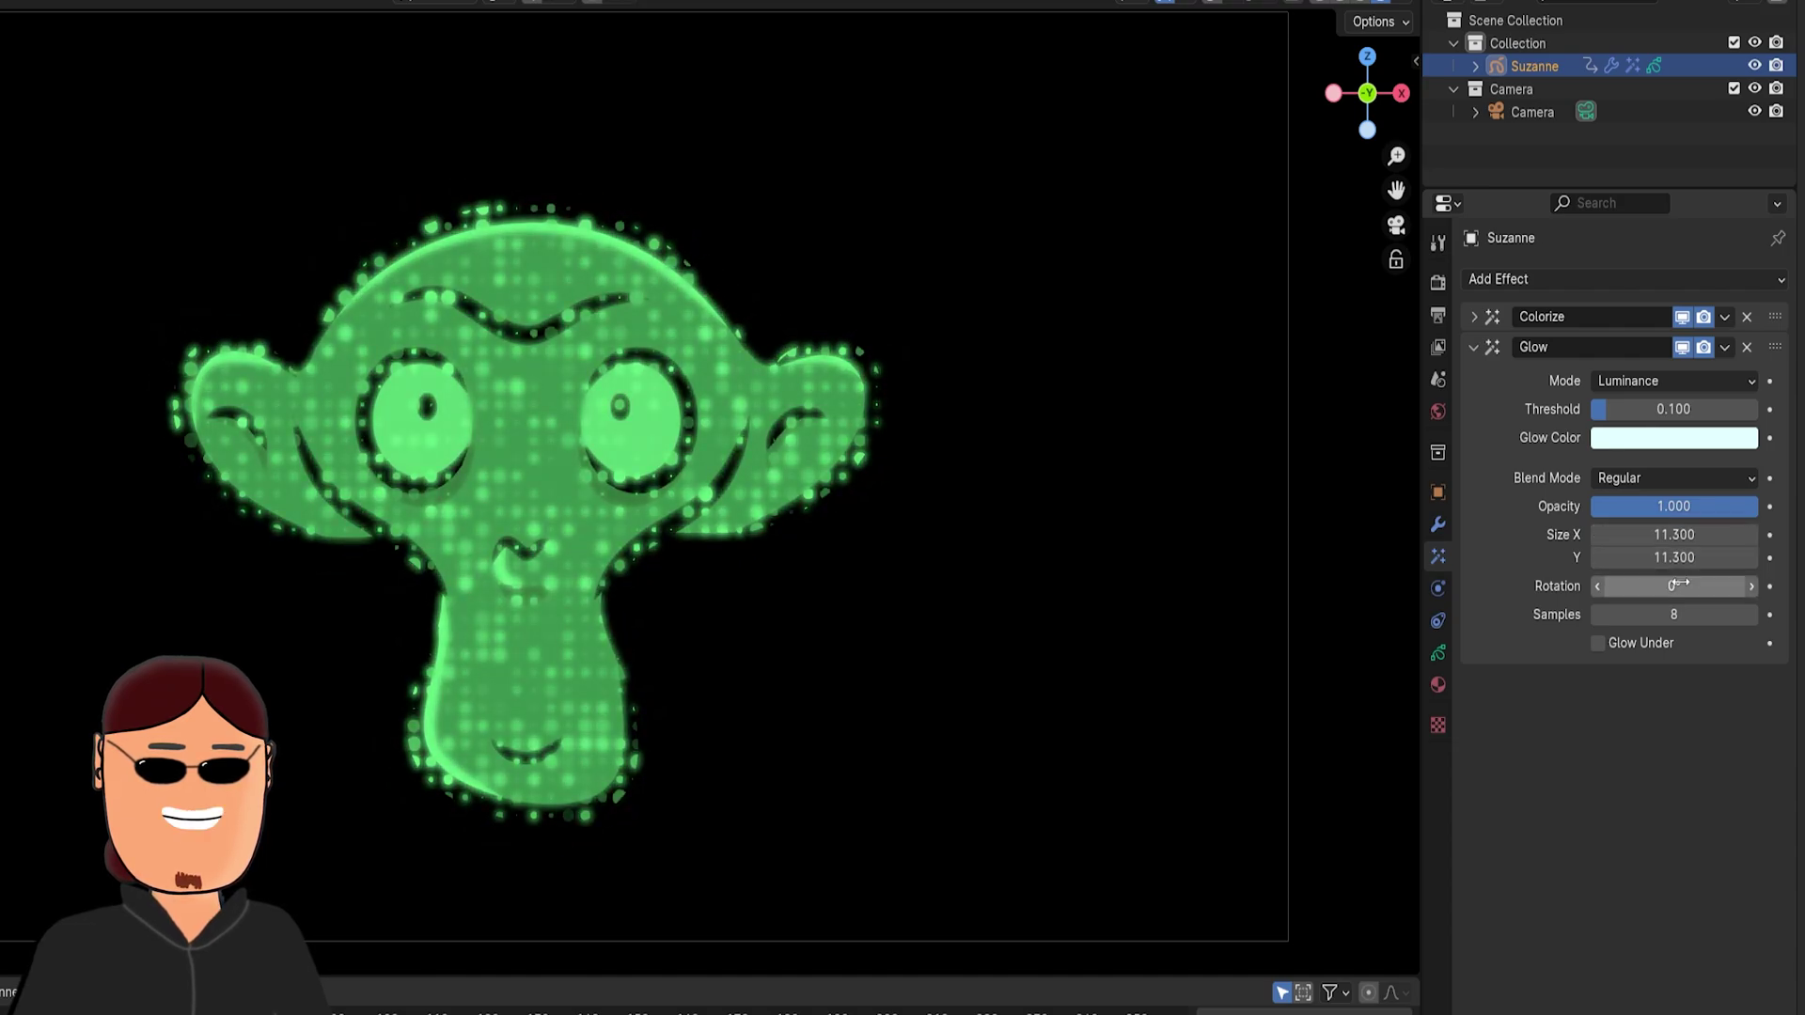
drag(1673, 614, 1693, 614)
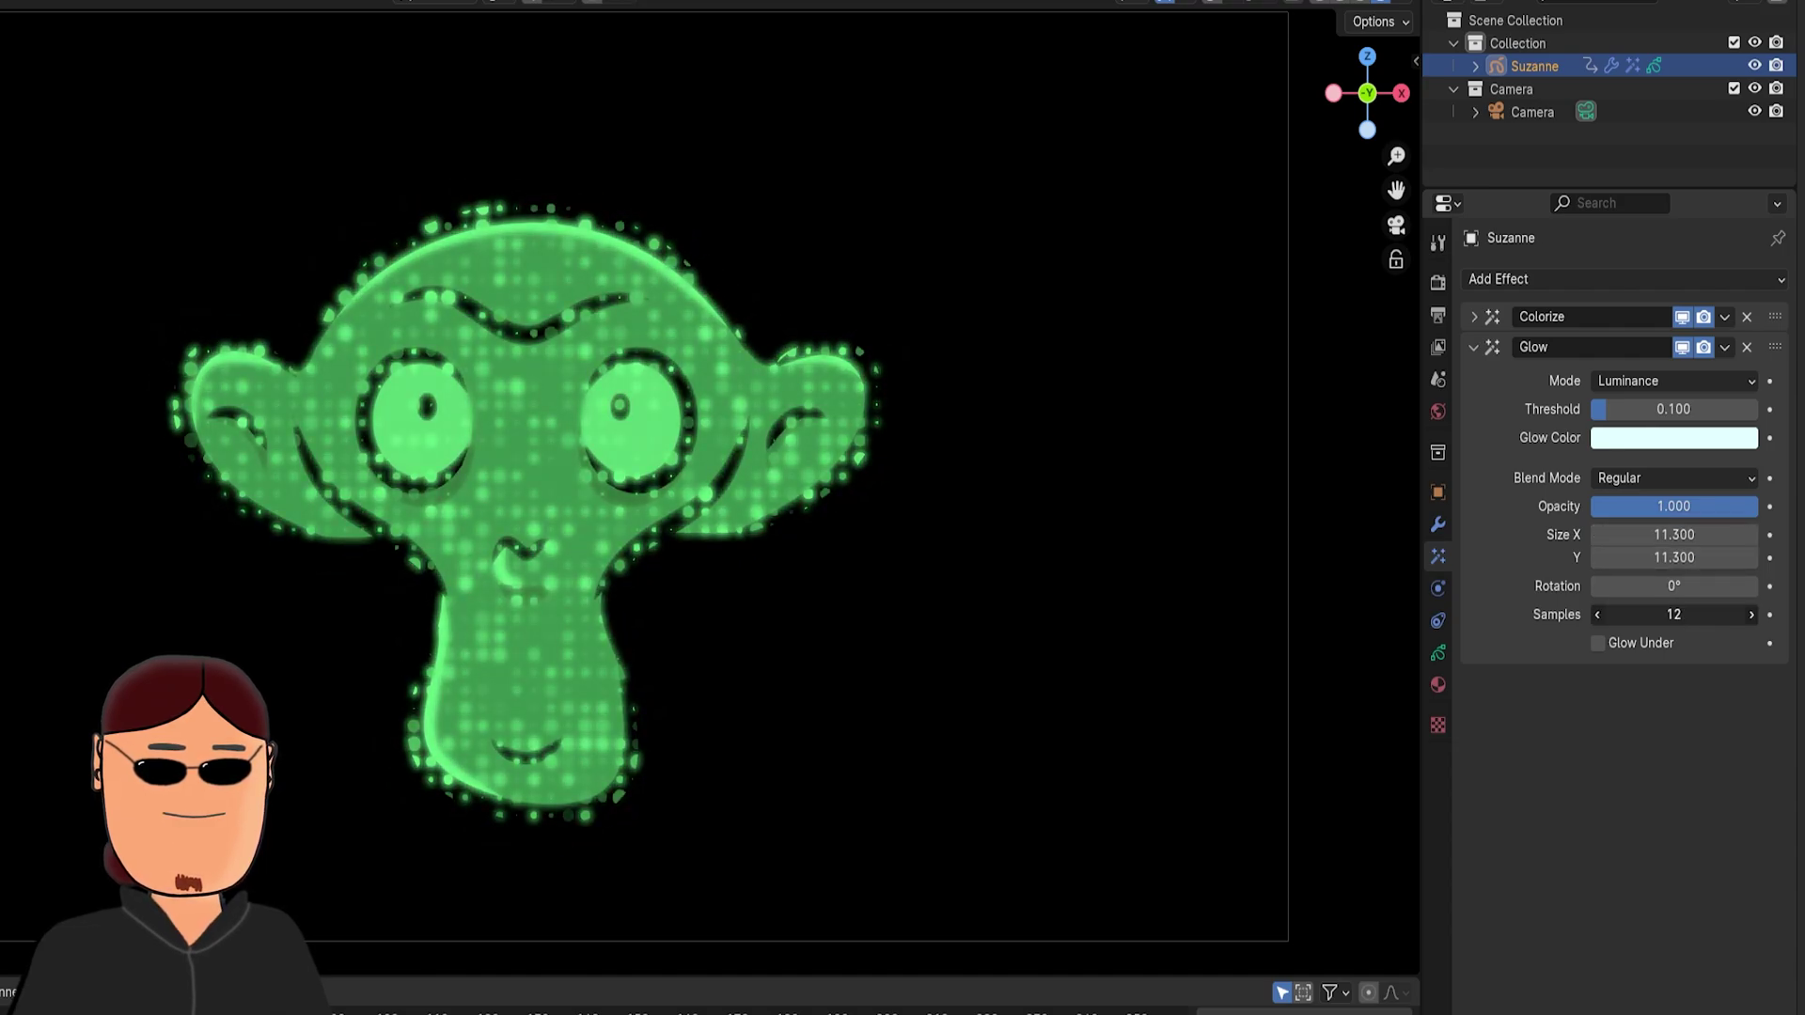
click(1596, 644)
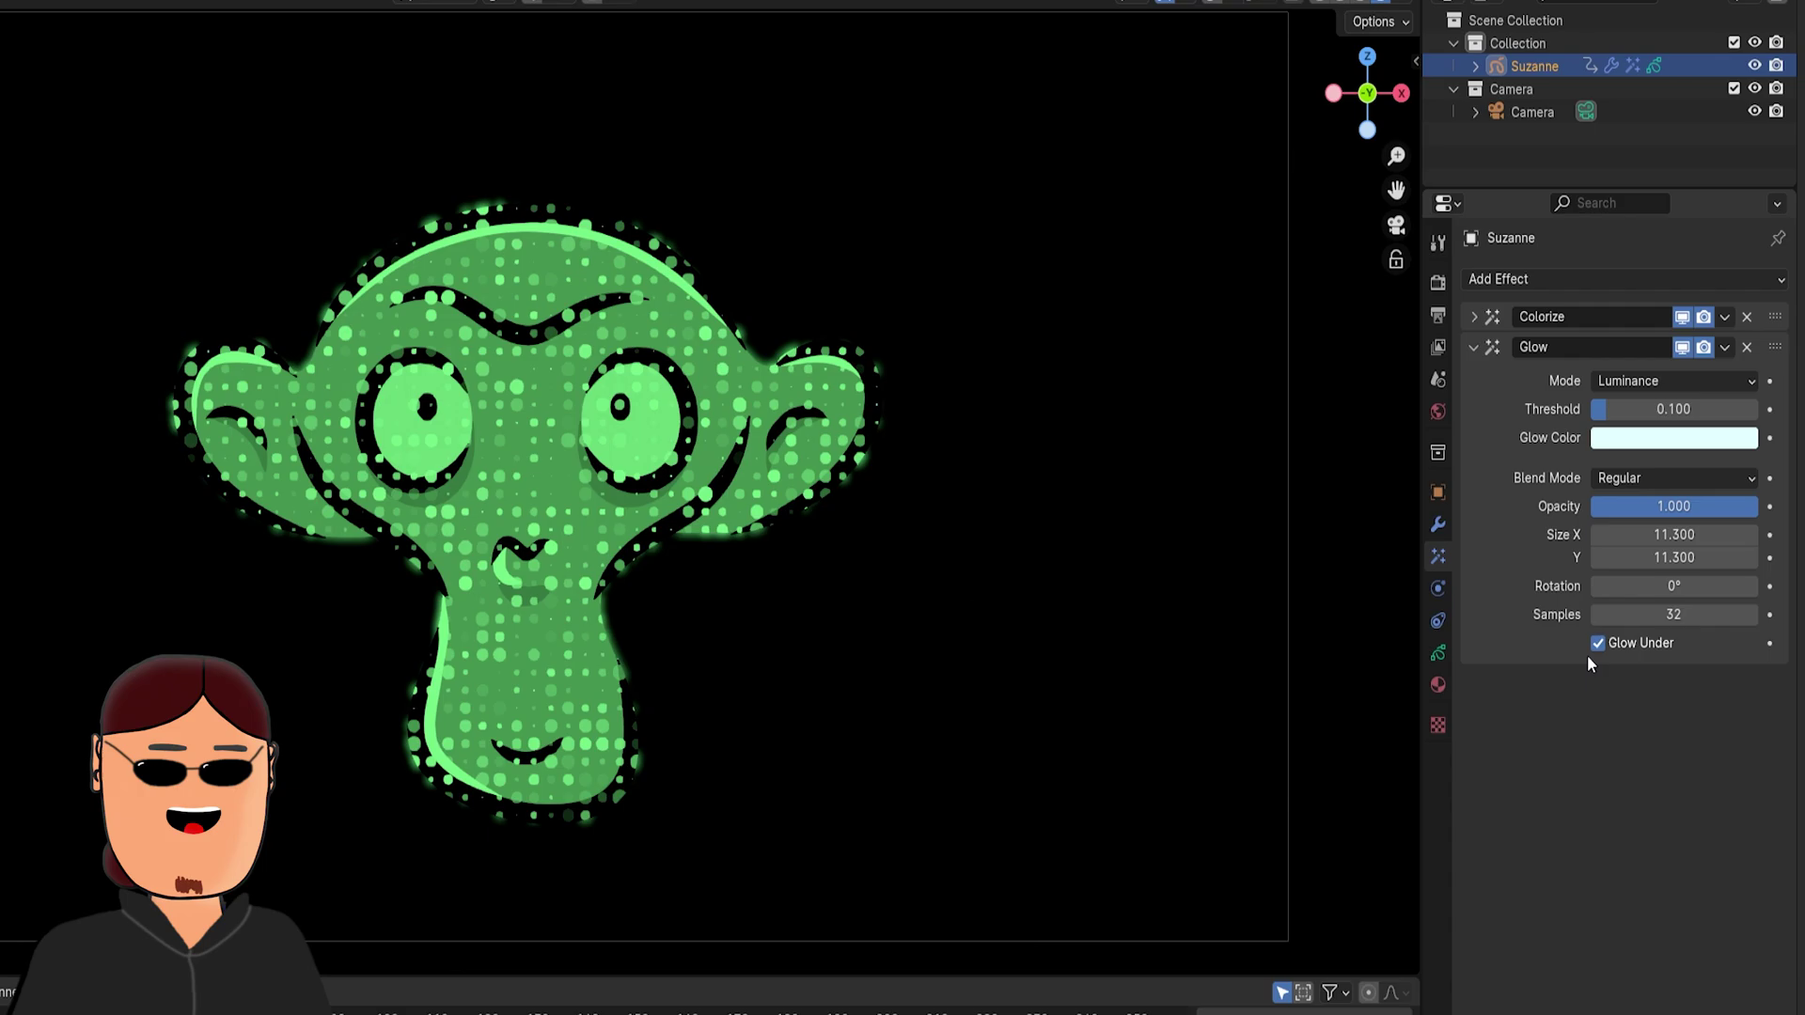
- Add a Rim effect and make its rim colour white by setting the saturation to 0
click(1530, 280)
click(1509, 430)
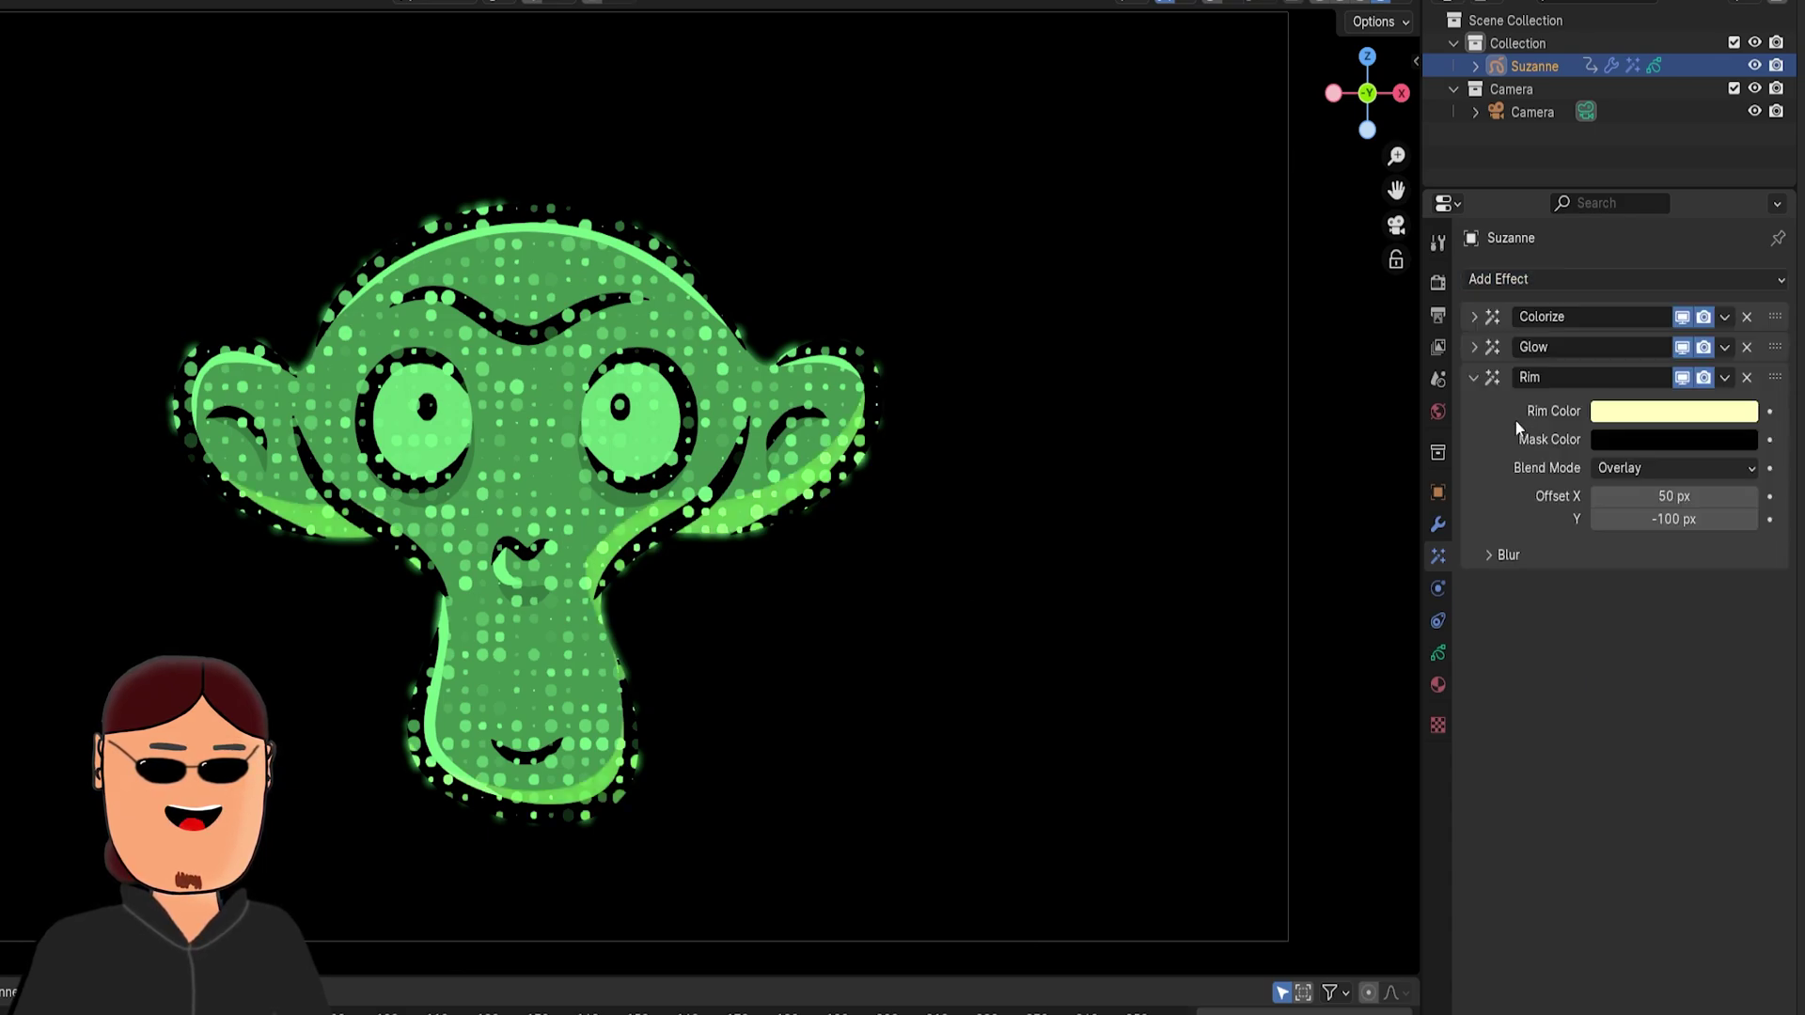
click(1627, 416)
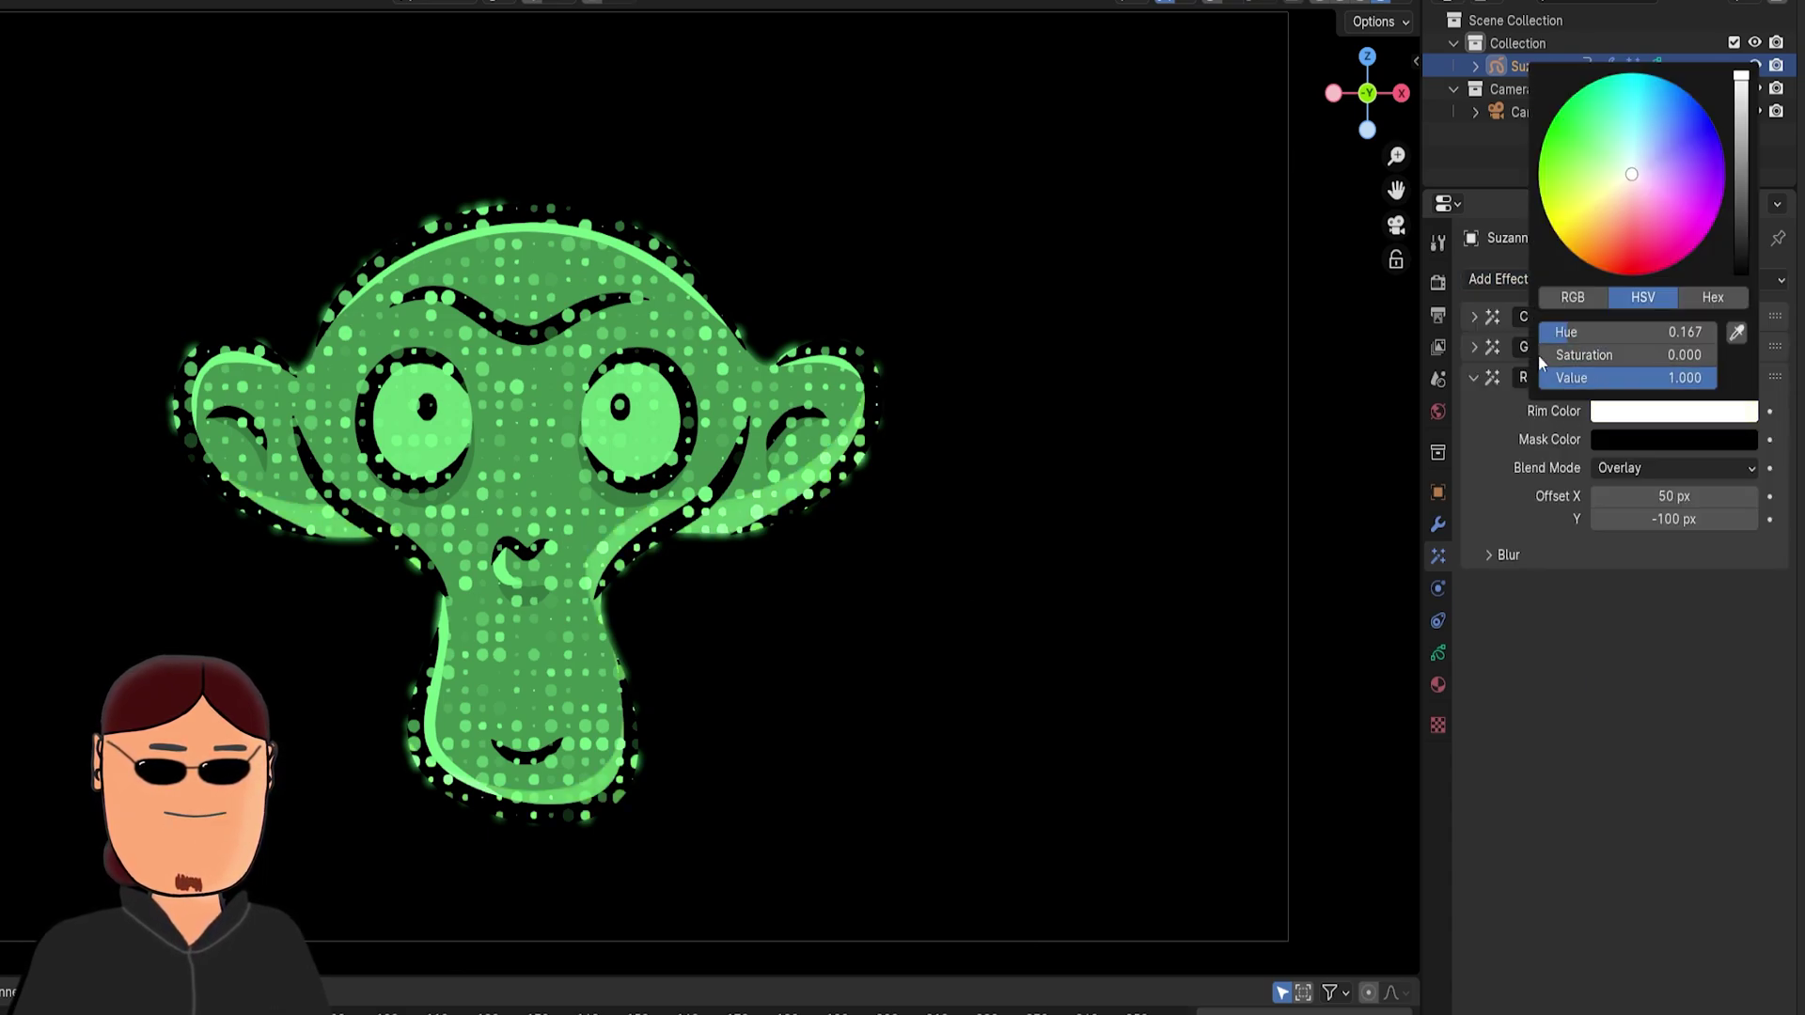
- Set the Rim offset to X -9 px and Y 154 px, with a 51 px blur on both axes and 24 samples
drag(1636, 500, 1565, 500)
click(1490, 556)
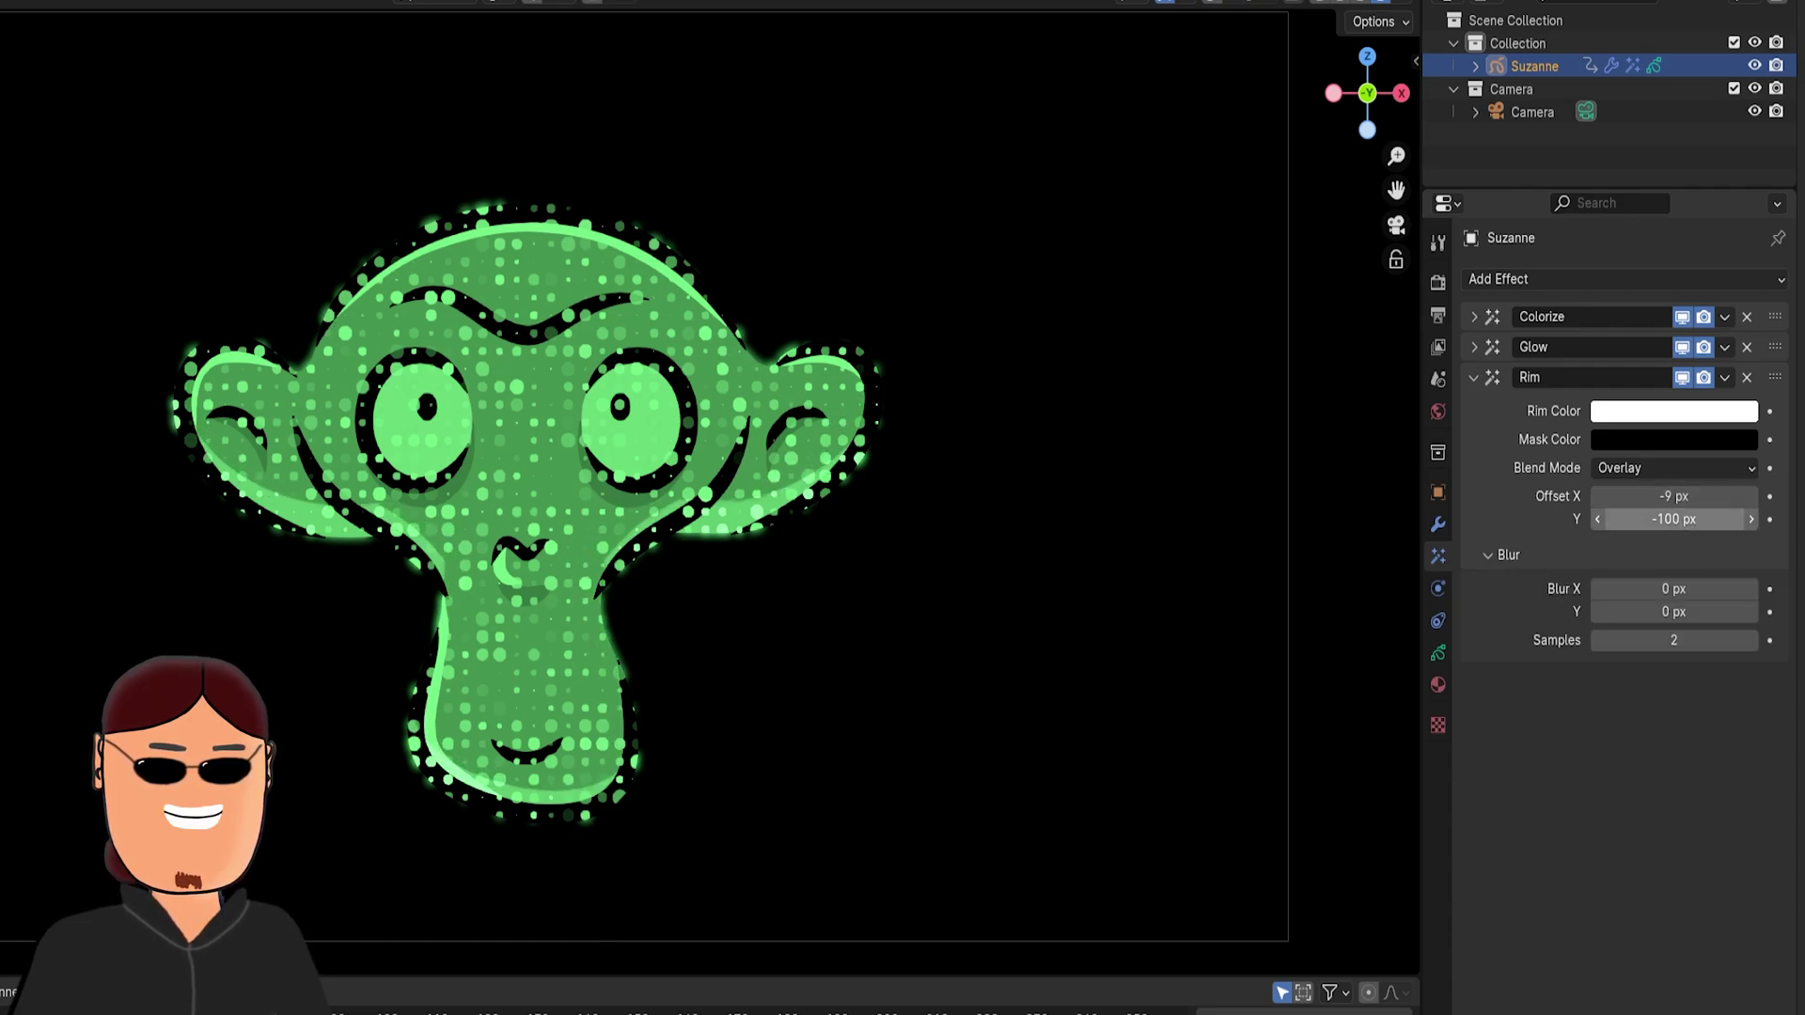
drag(1673, 519, 1730, 518)
drag(1674, 589, 1730, 640)
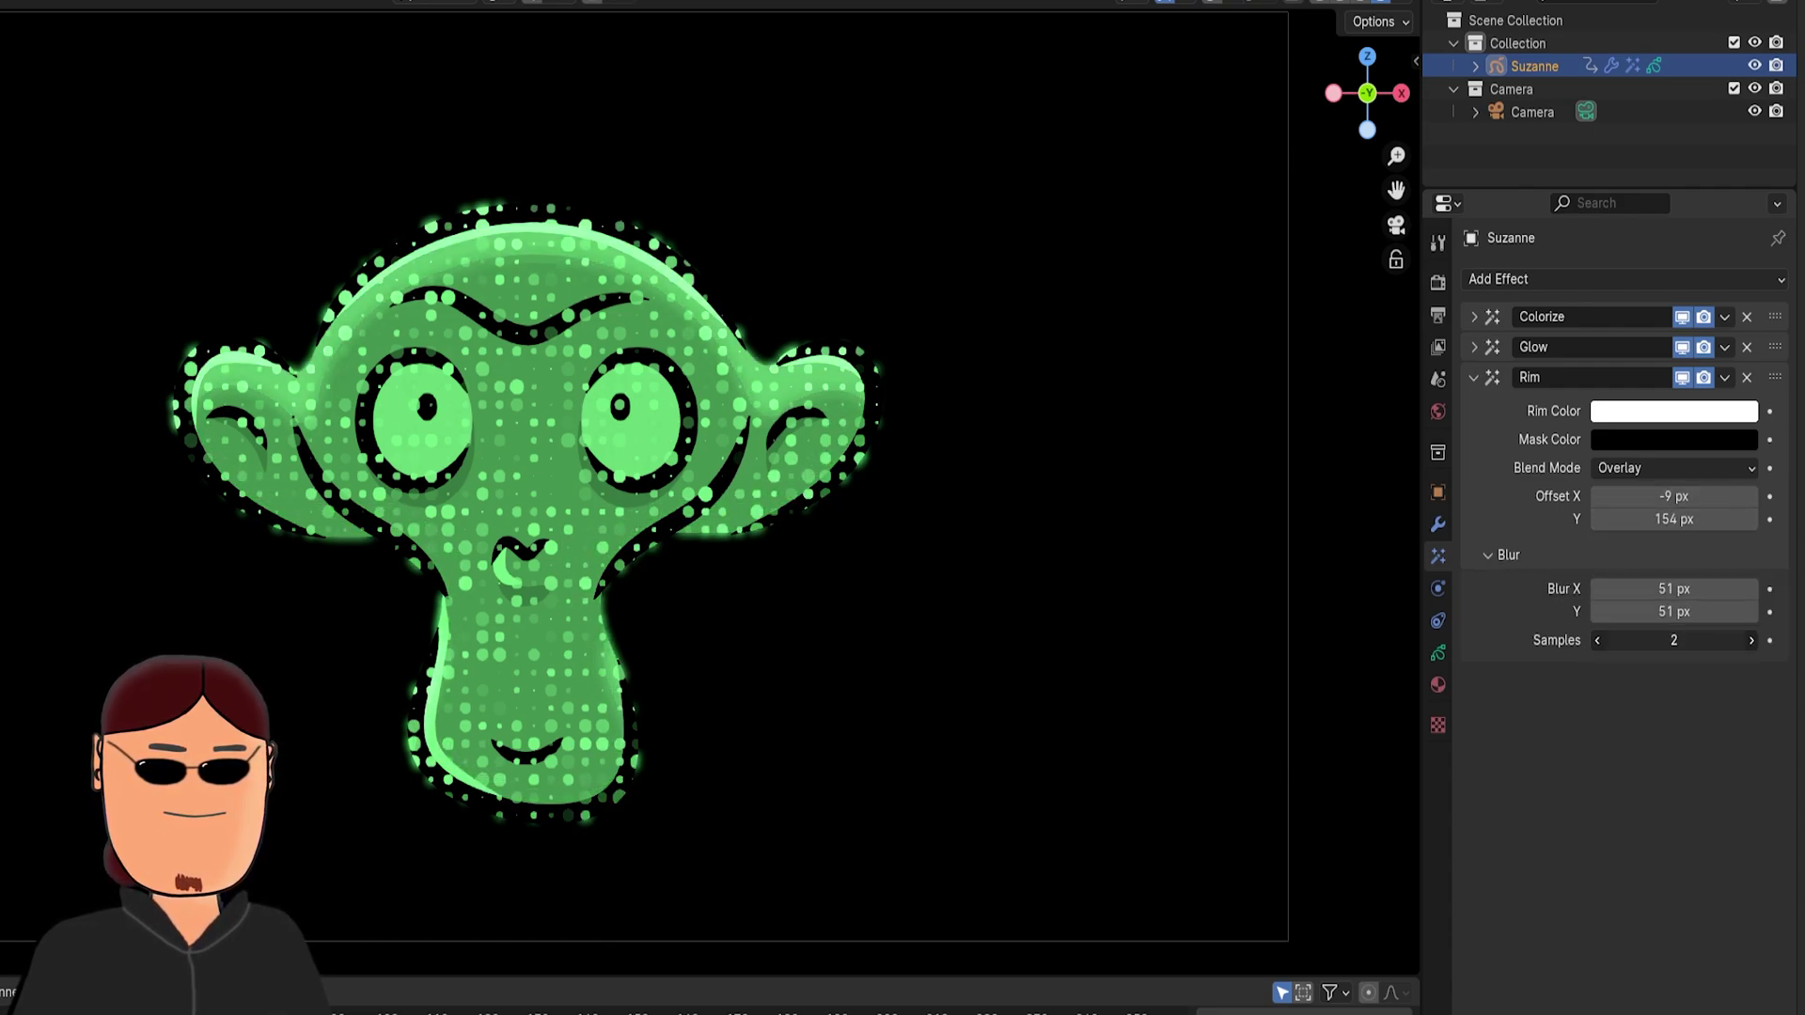
- Duplicate the Rim effect, set the copy's Y offset to -113 px and collapse both Rim effects
click(1725, 377)
click(1654, 408)
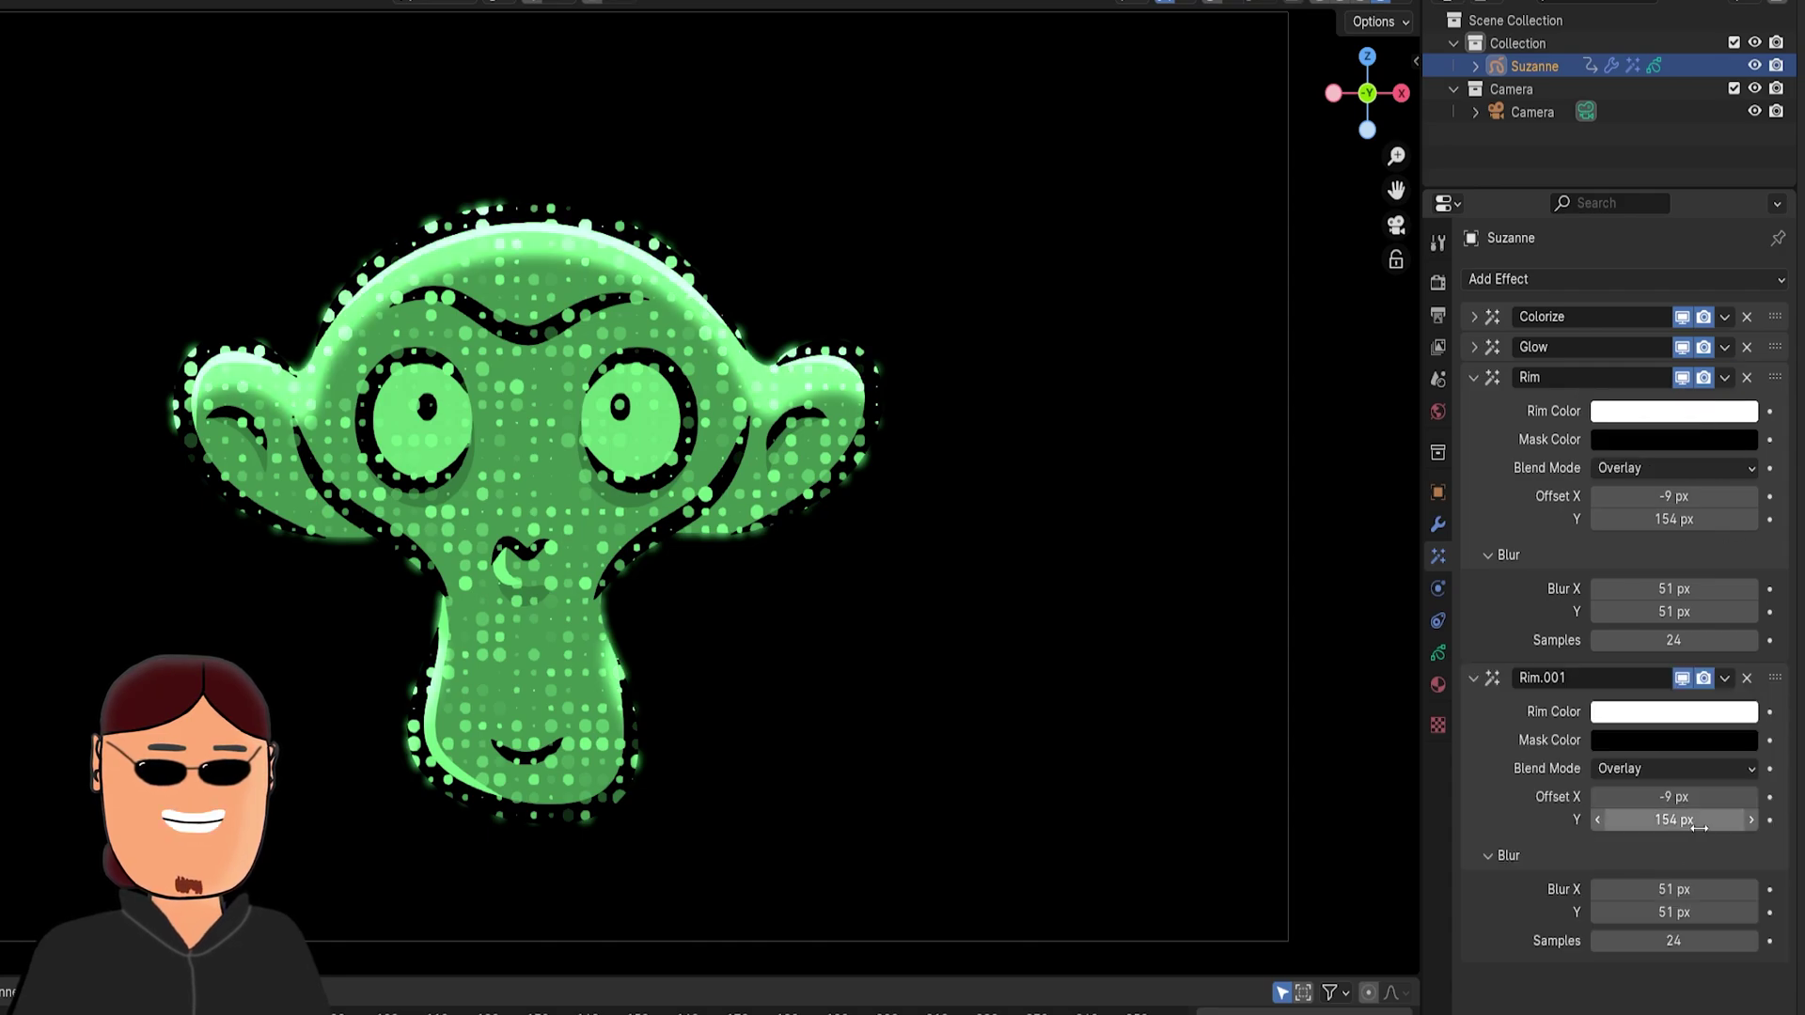
mouse_move(1673, 820)
mouse_down()
mouse_move(1618, 820)
mouse_move(1706, 819)
mouse_up()
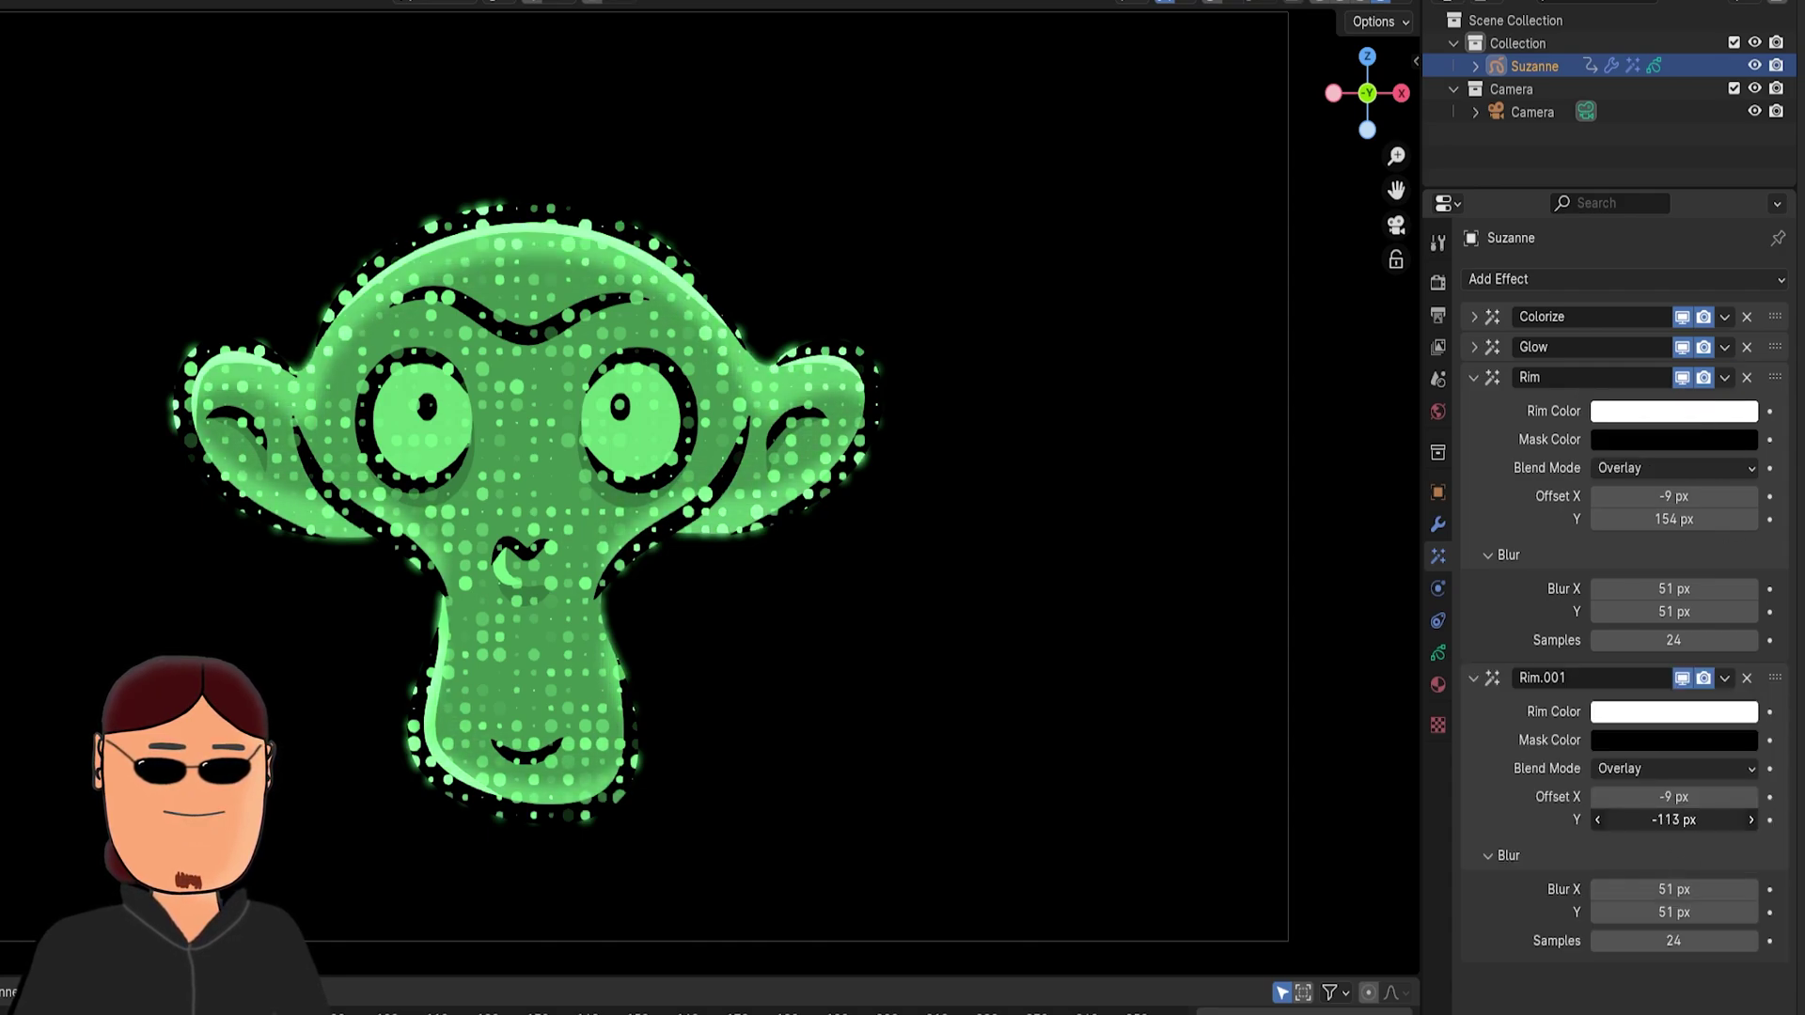
click(1475, 379)
click(1472, 407)
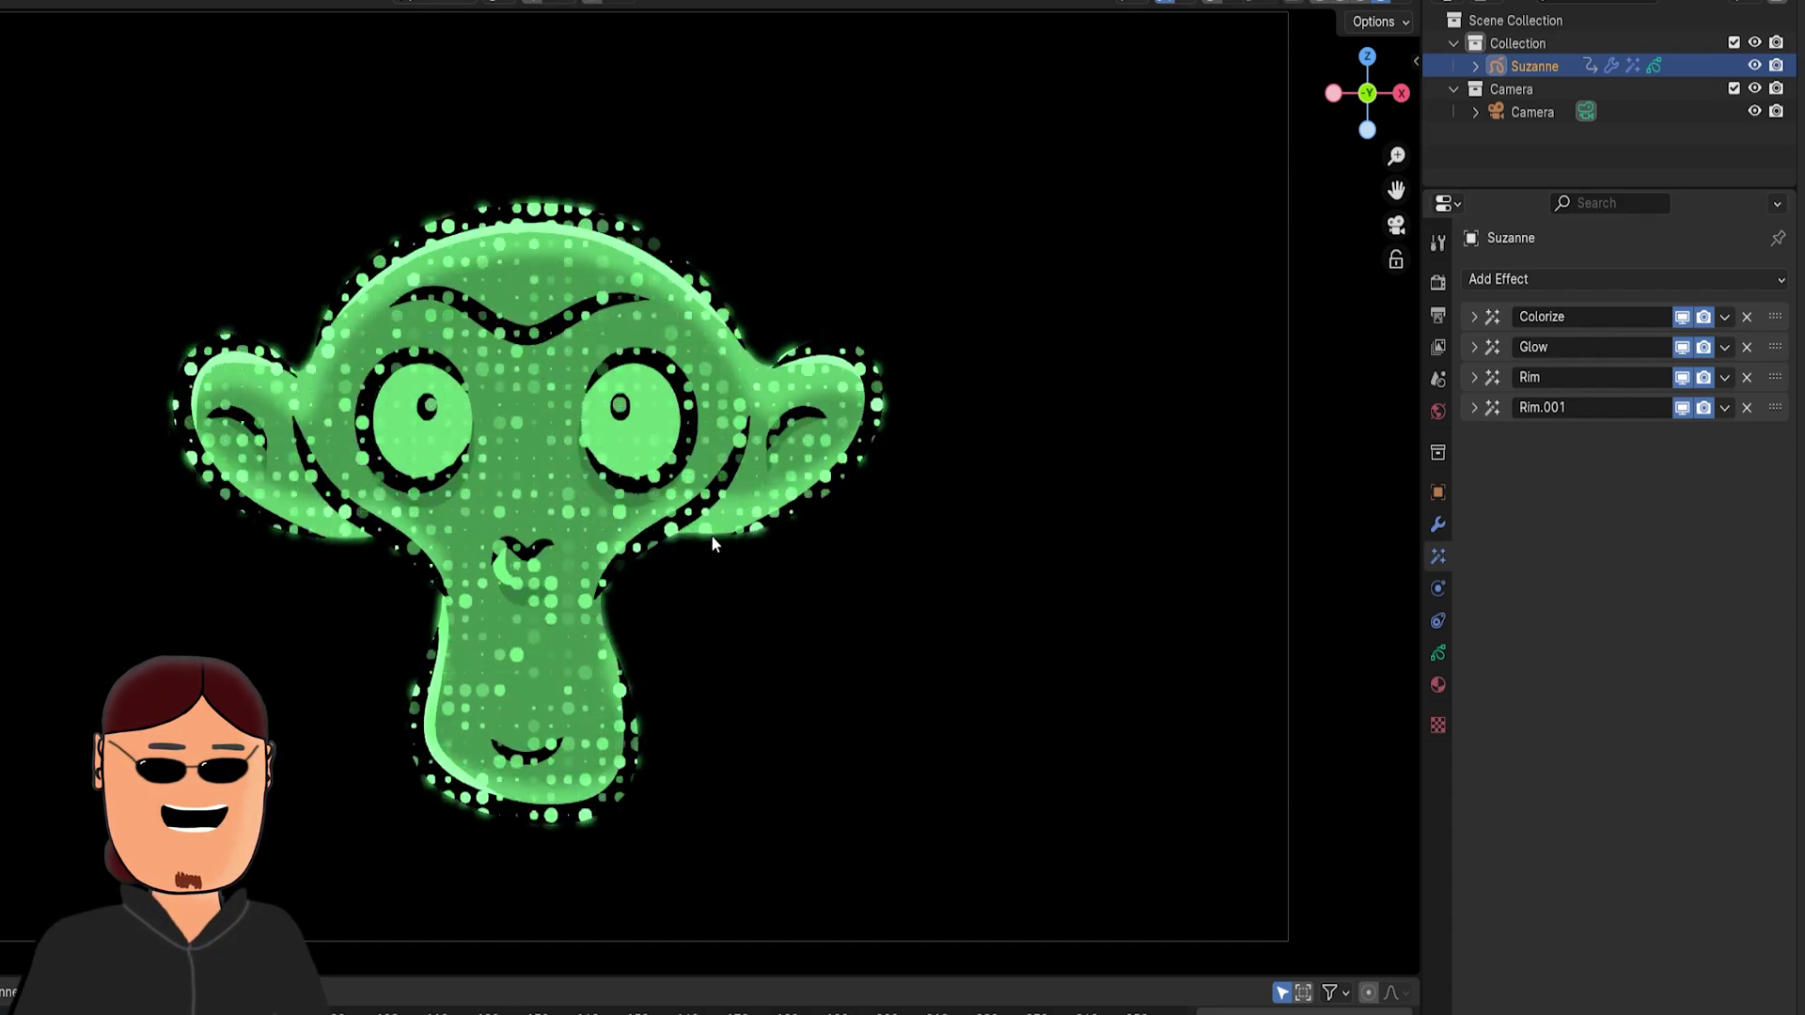
- Add an Offset modifier after Dot Dash and limit its influence to the FX layer
click(1439, 528)
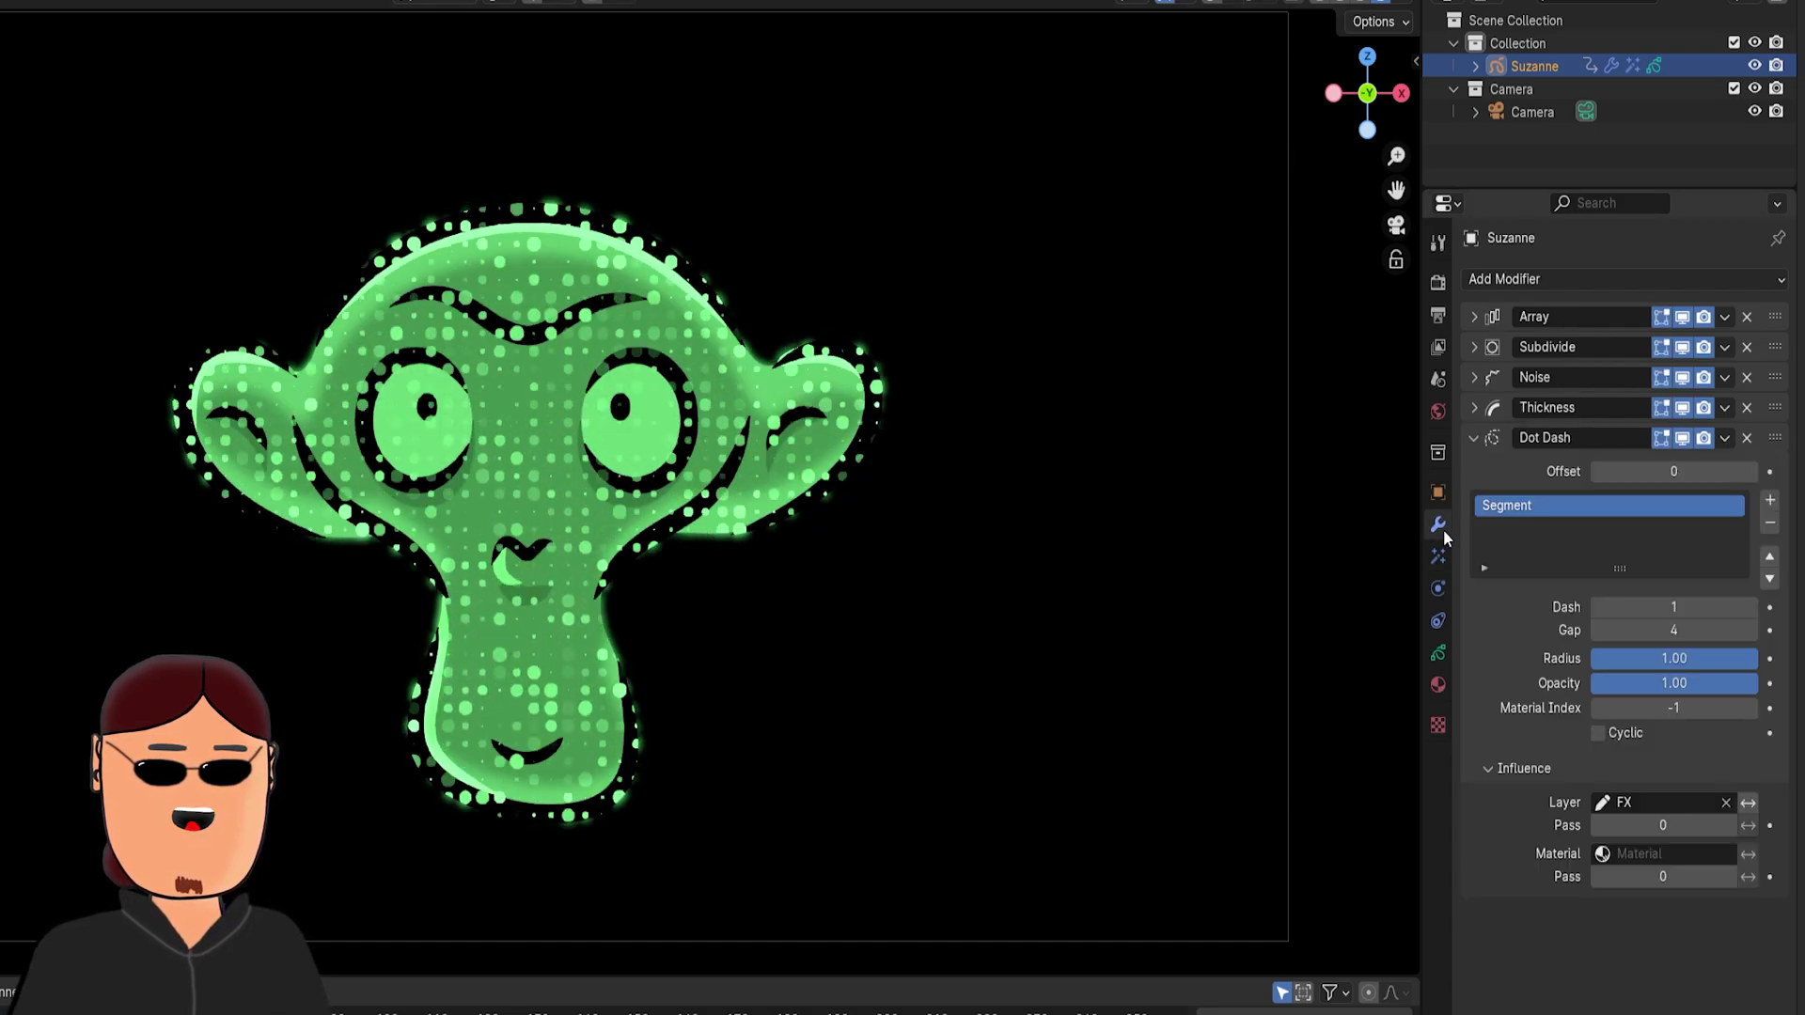
click(1477, 438)
click(1530, 279)
click(1563, 440)
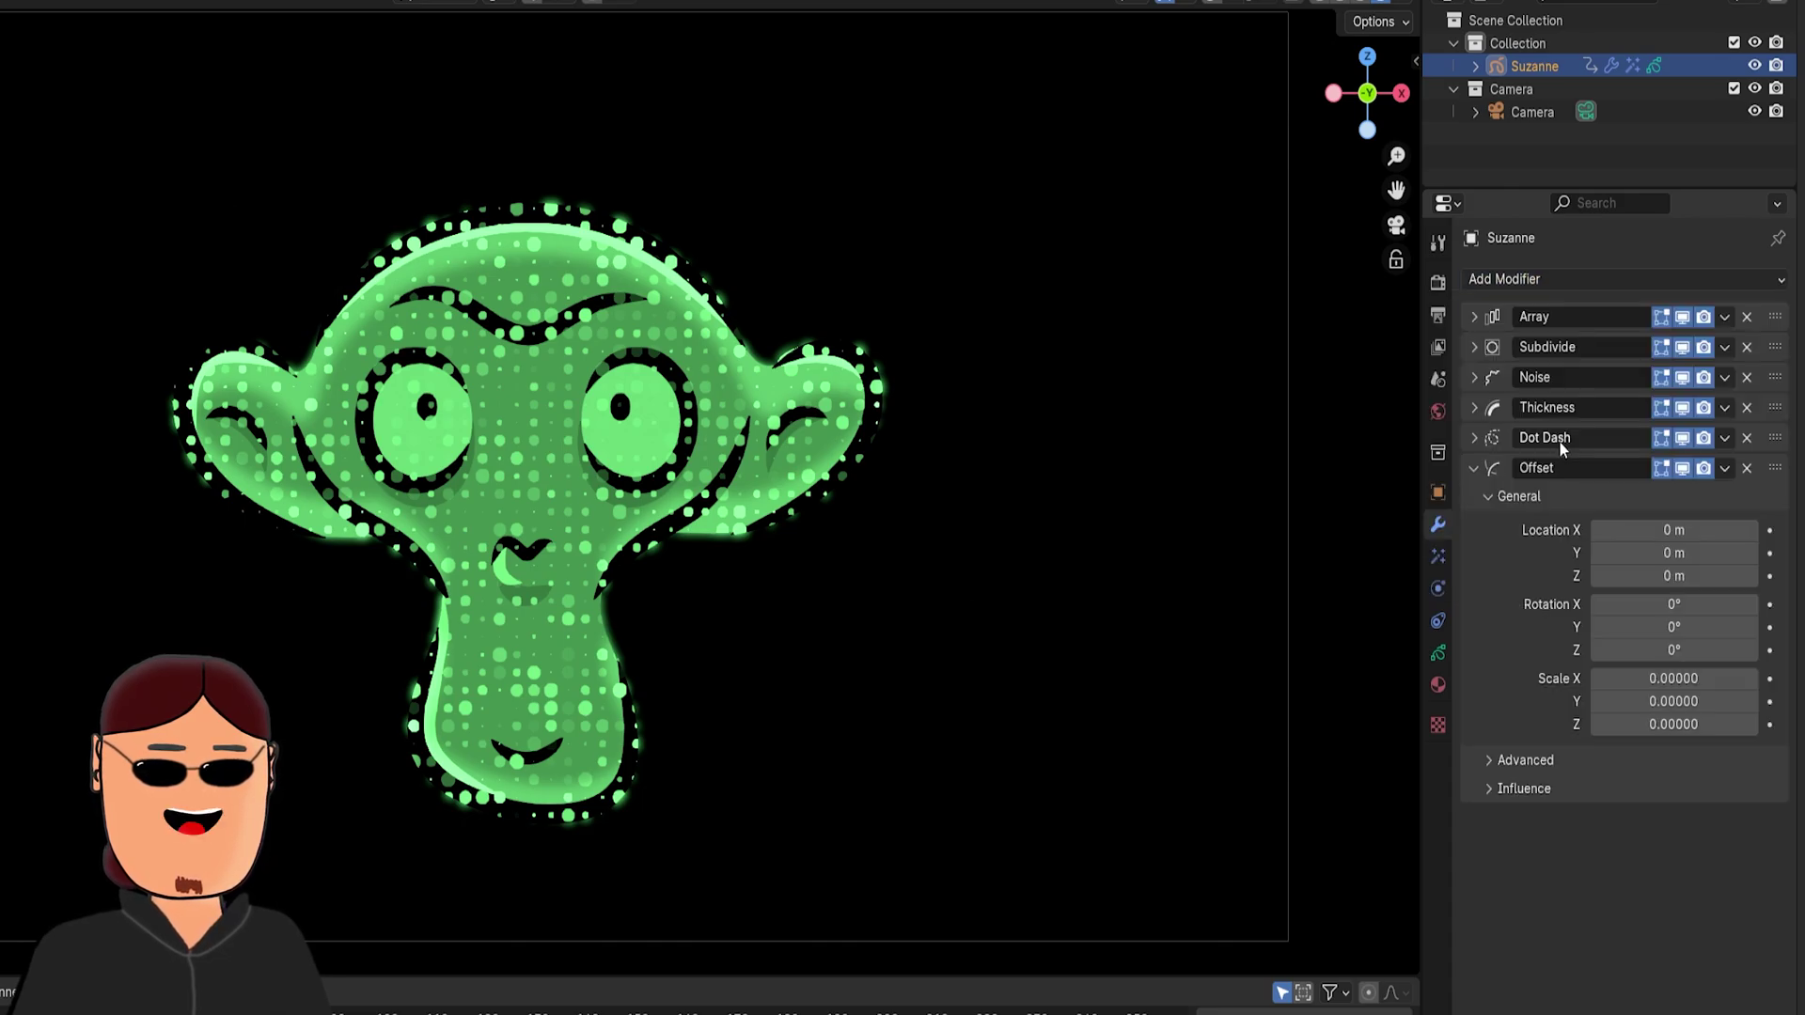
click(1487, 788)
click(1603, 822)
click(1589, 894)
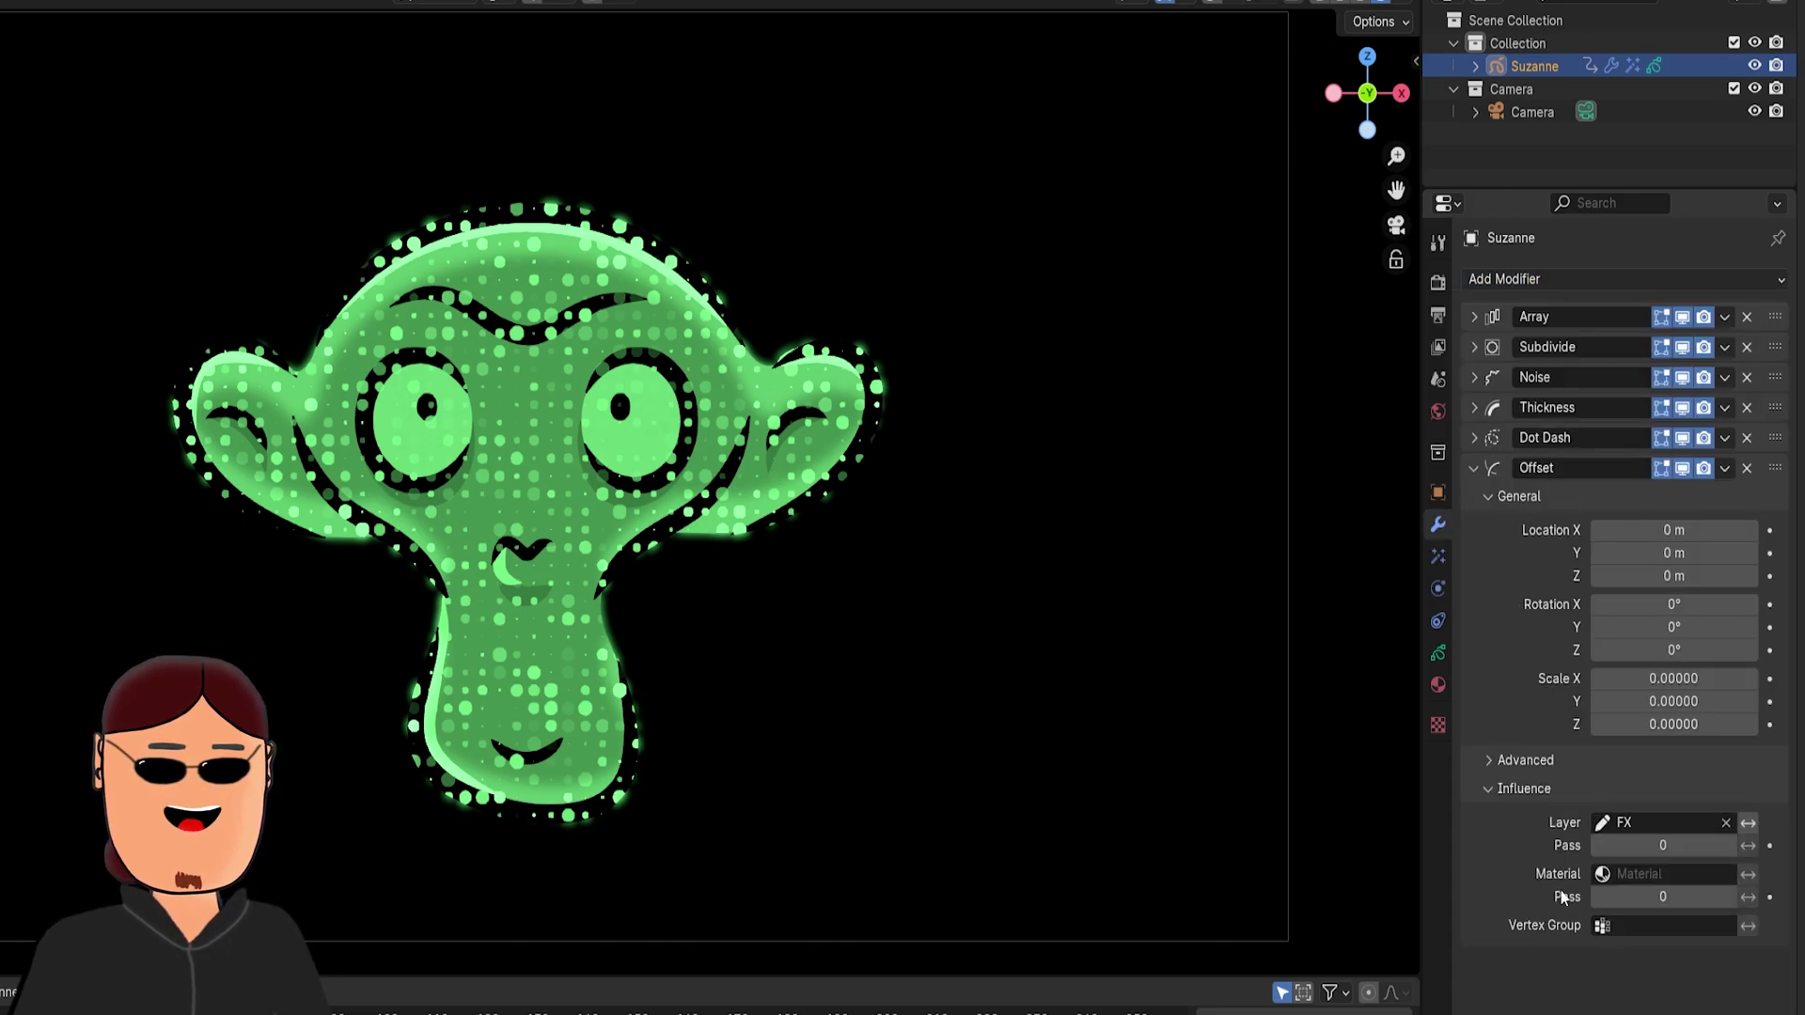
- Adjust the Offset modifier's Y rotation to turn the FX dot pattern
mouse_move(1664, 627)
mouse_down()
mouse_move(1761, 627)
mouse_move(1654, 628)
mouse_up()
click(1639, 627)
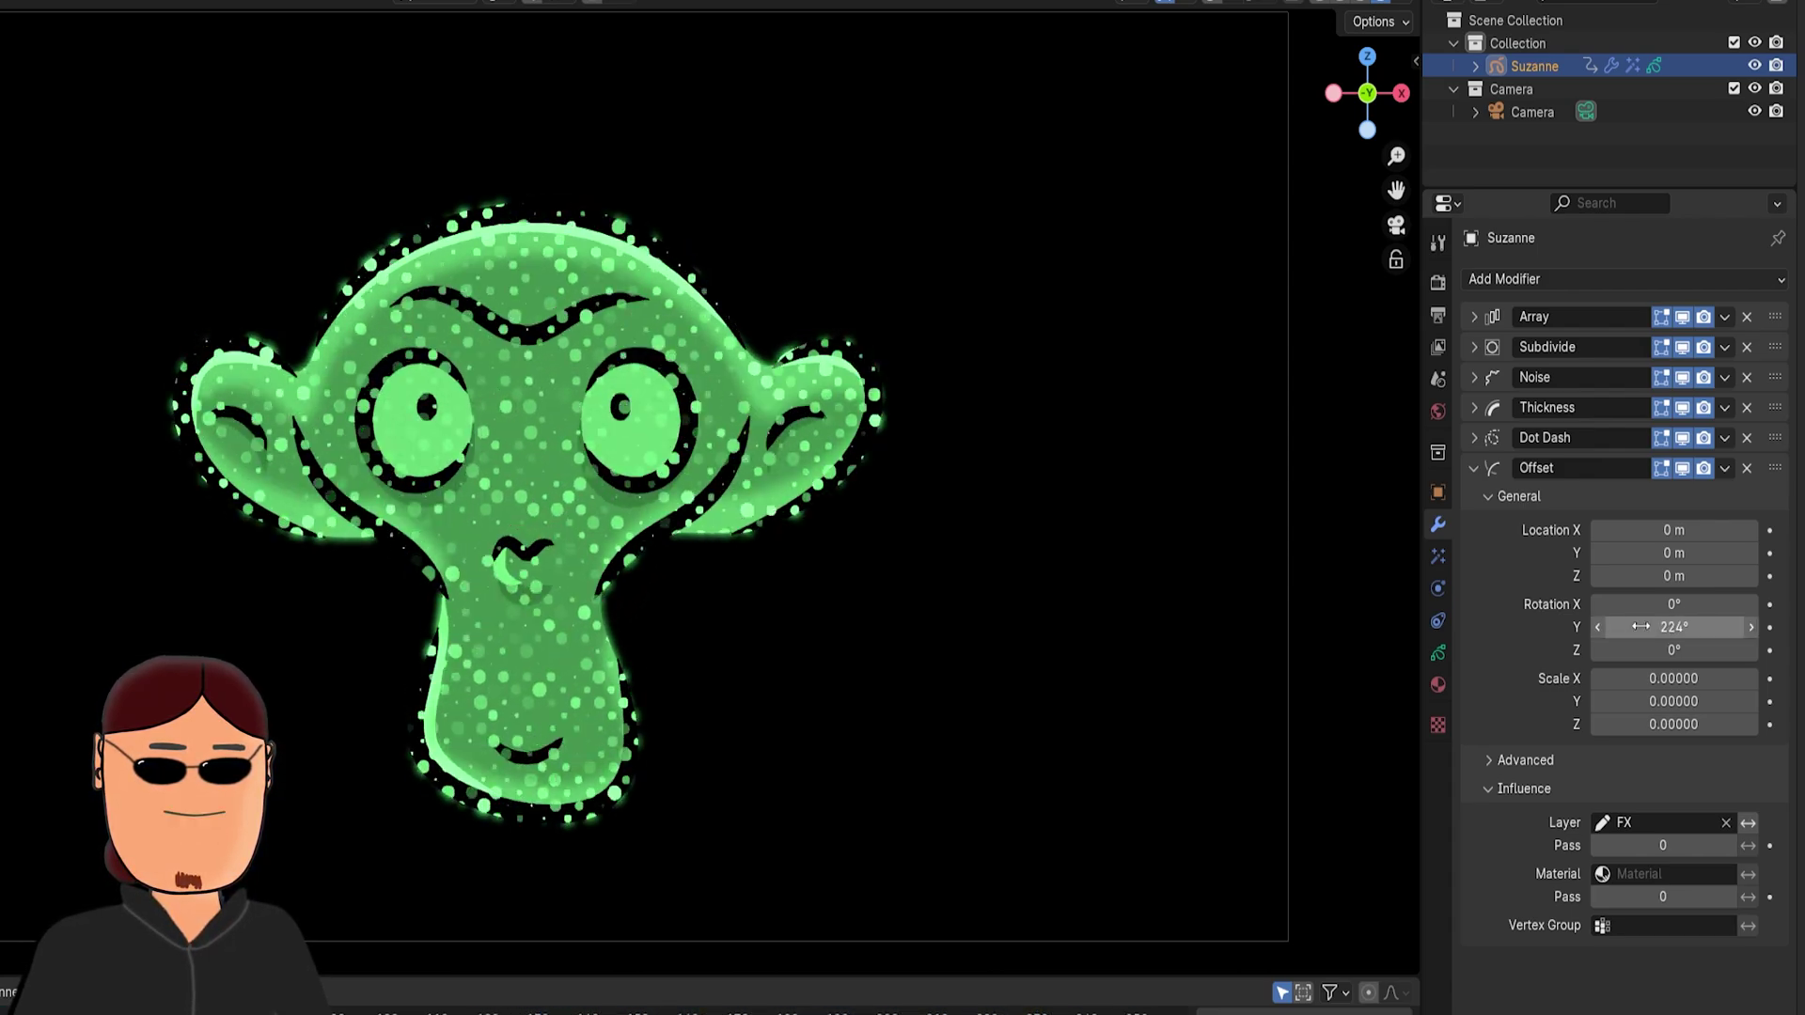
key(Return)
- Move the Lines layer above the FX layer in the Grease Pencil layer stack
click(1438, 653)
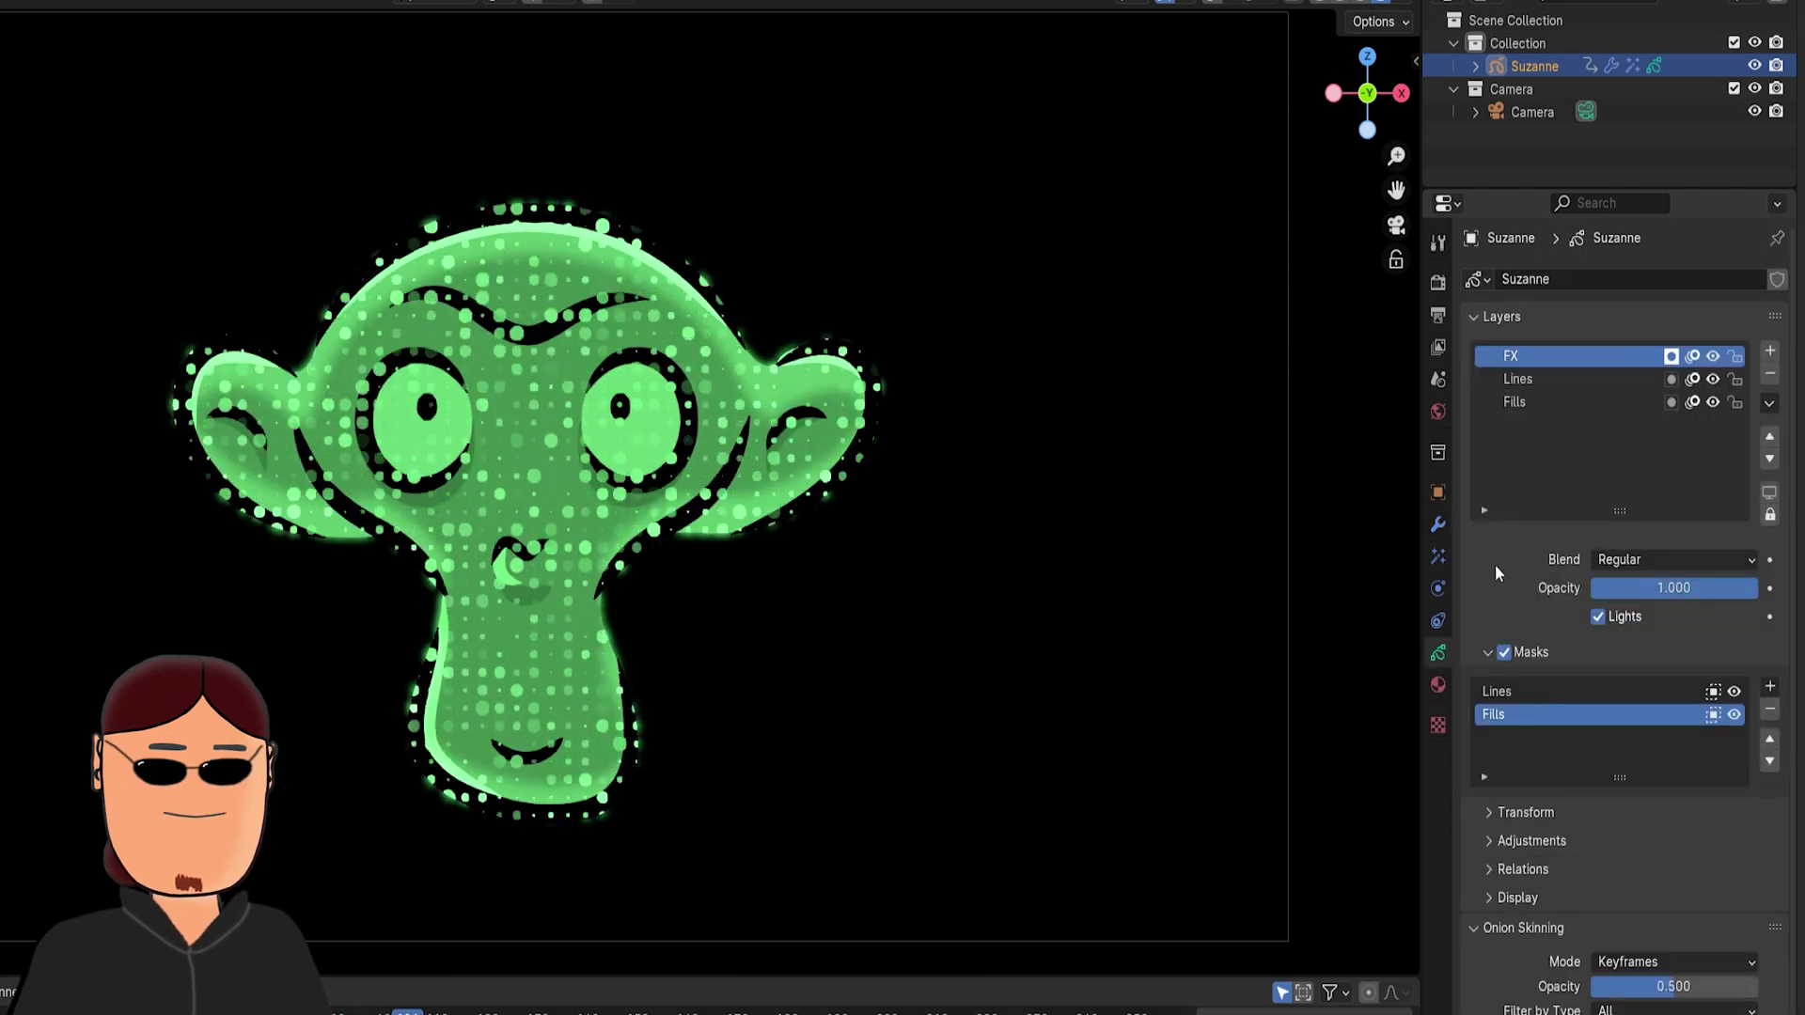
click(1561, 379)
click(1770, 436)
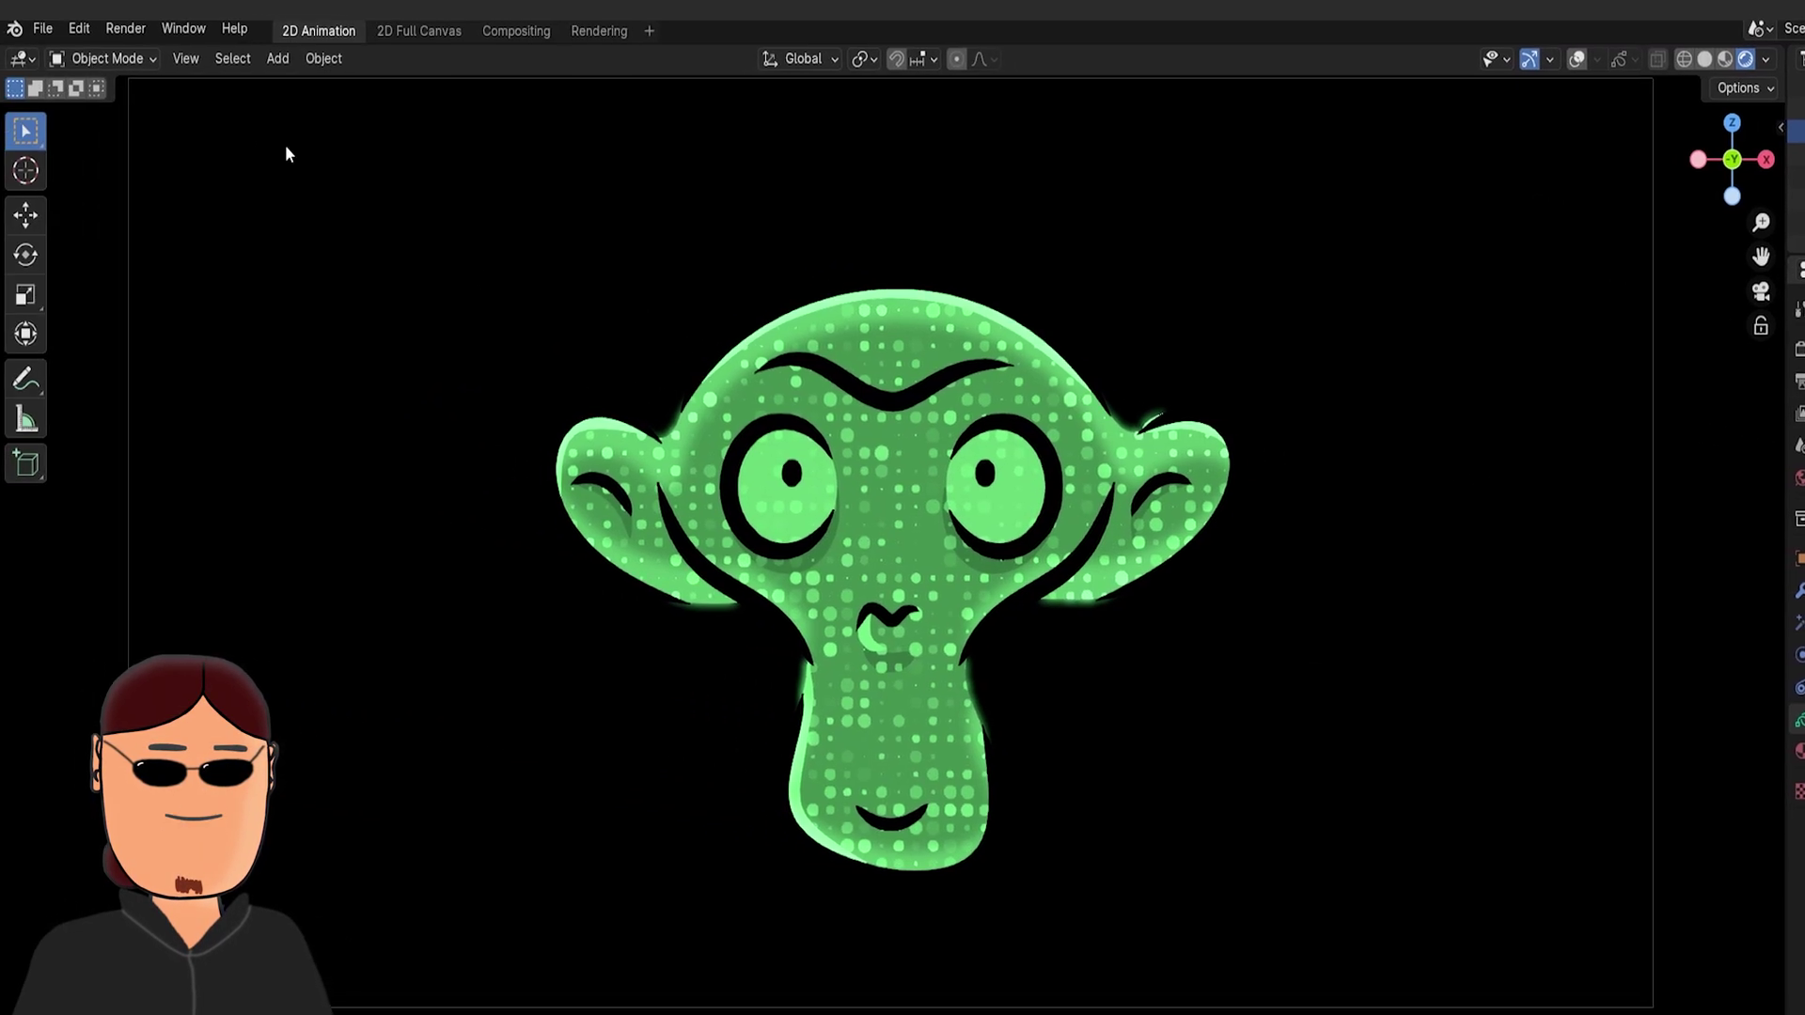
- In Edit Mode with stroke selection, select the black eye outline strokes and move them to a new layer named Eyes
click(128, 59)
click(132, 113)
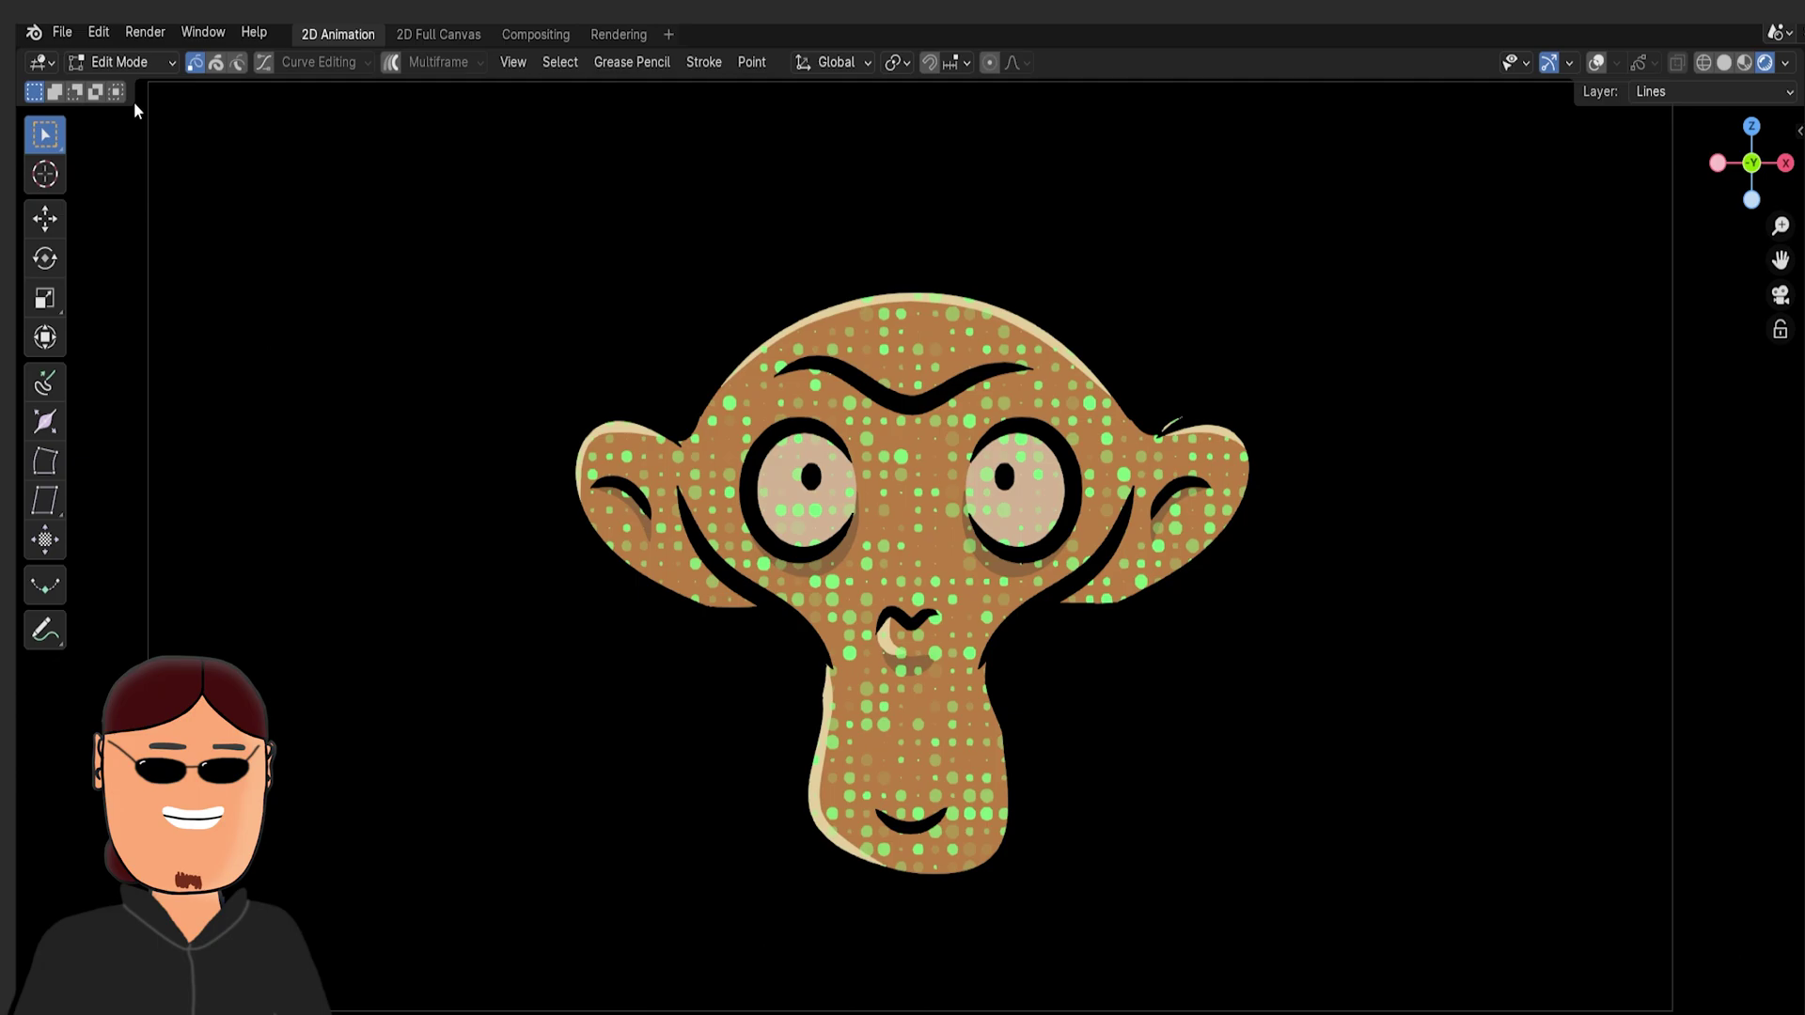
click(215, 66)
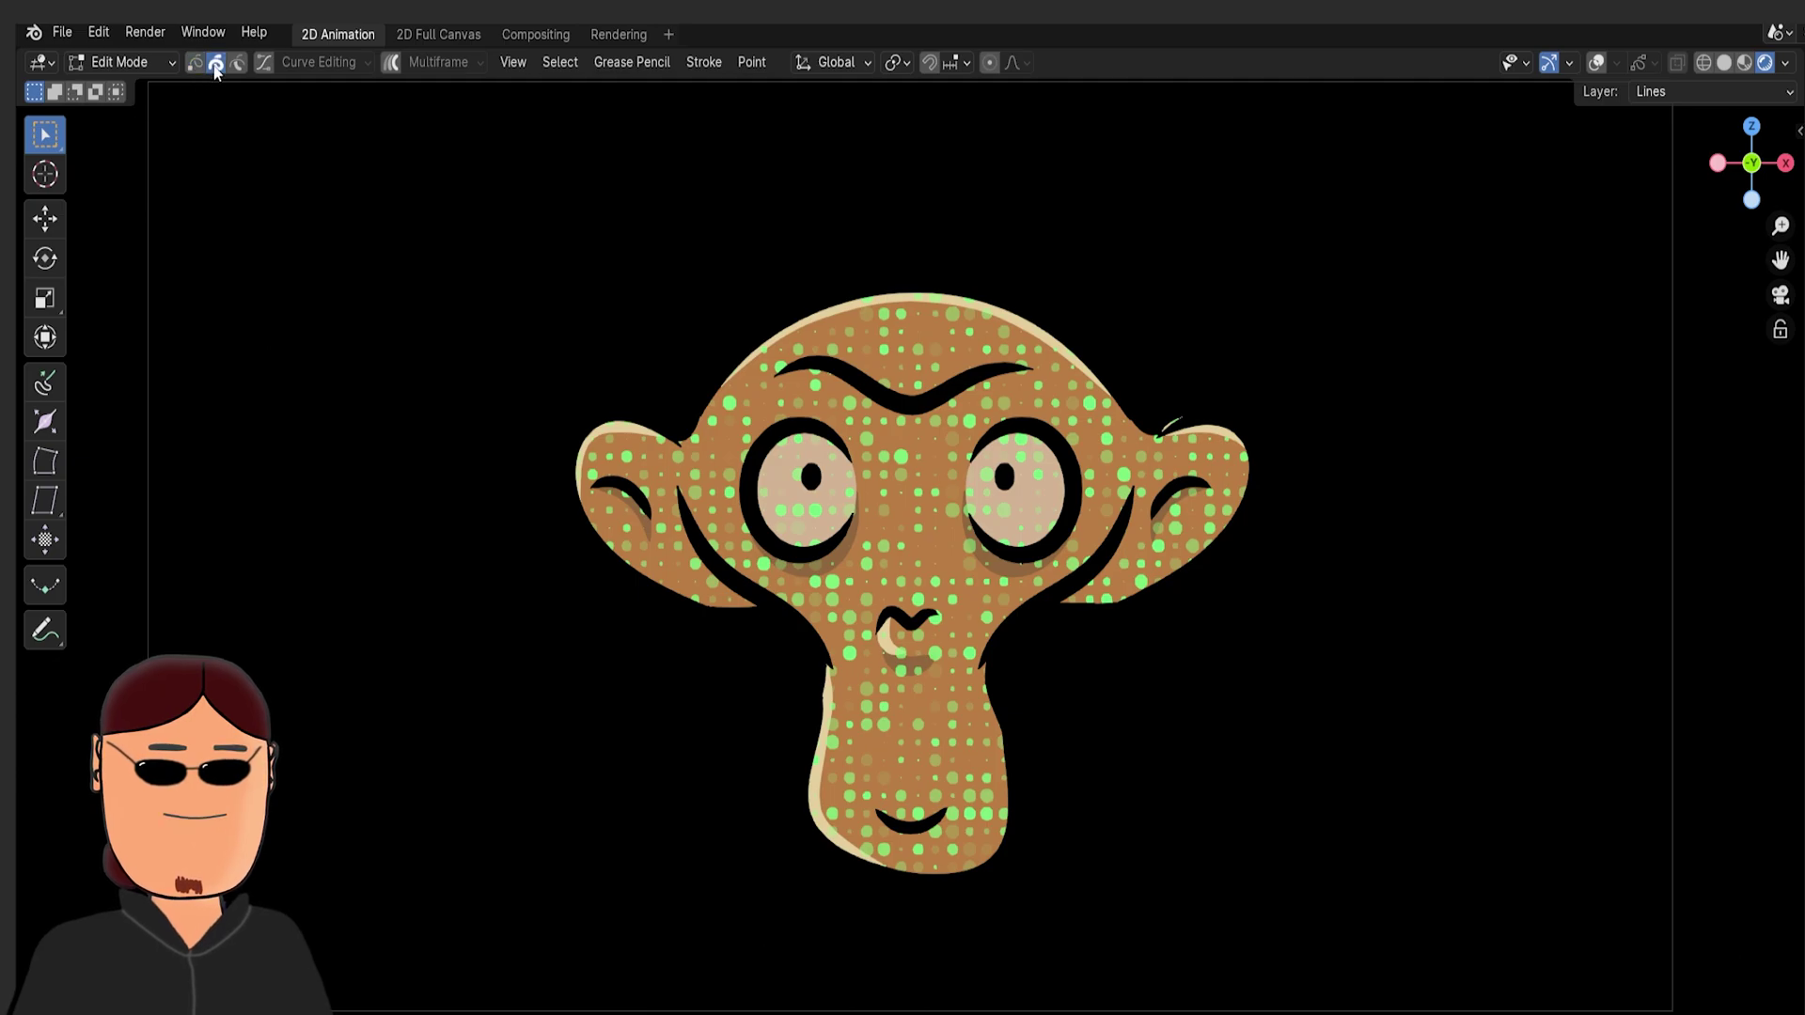
click(1598, 62)
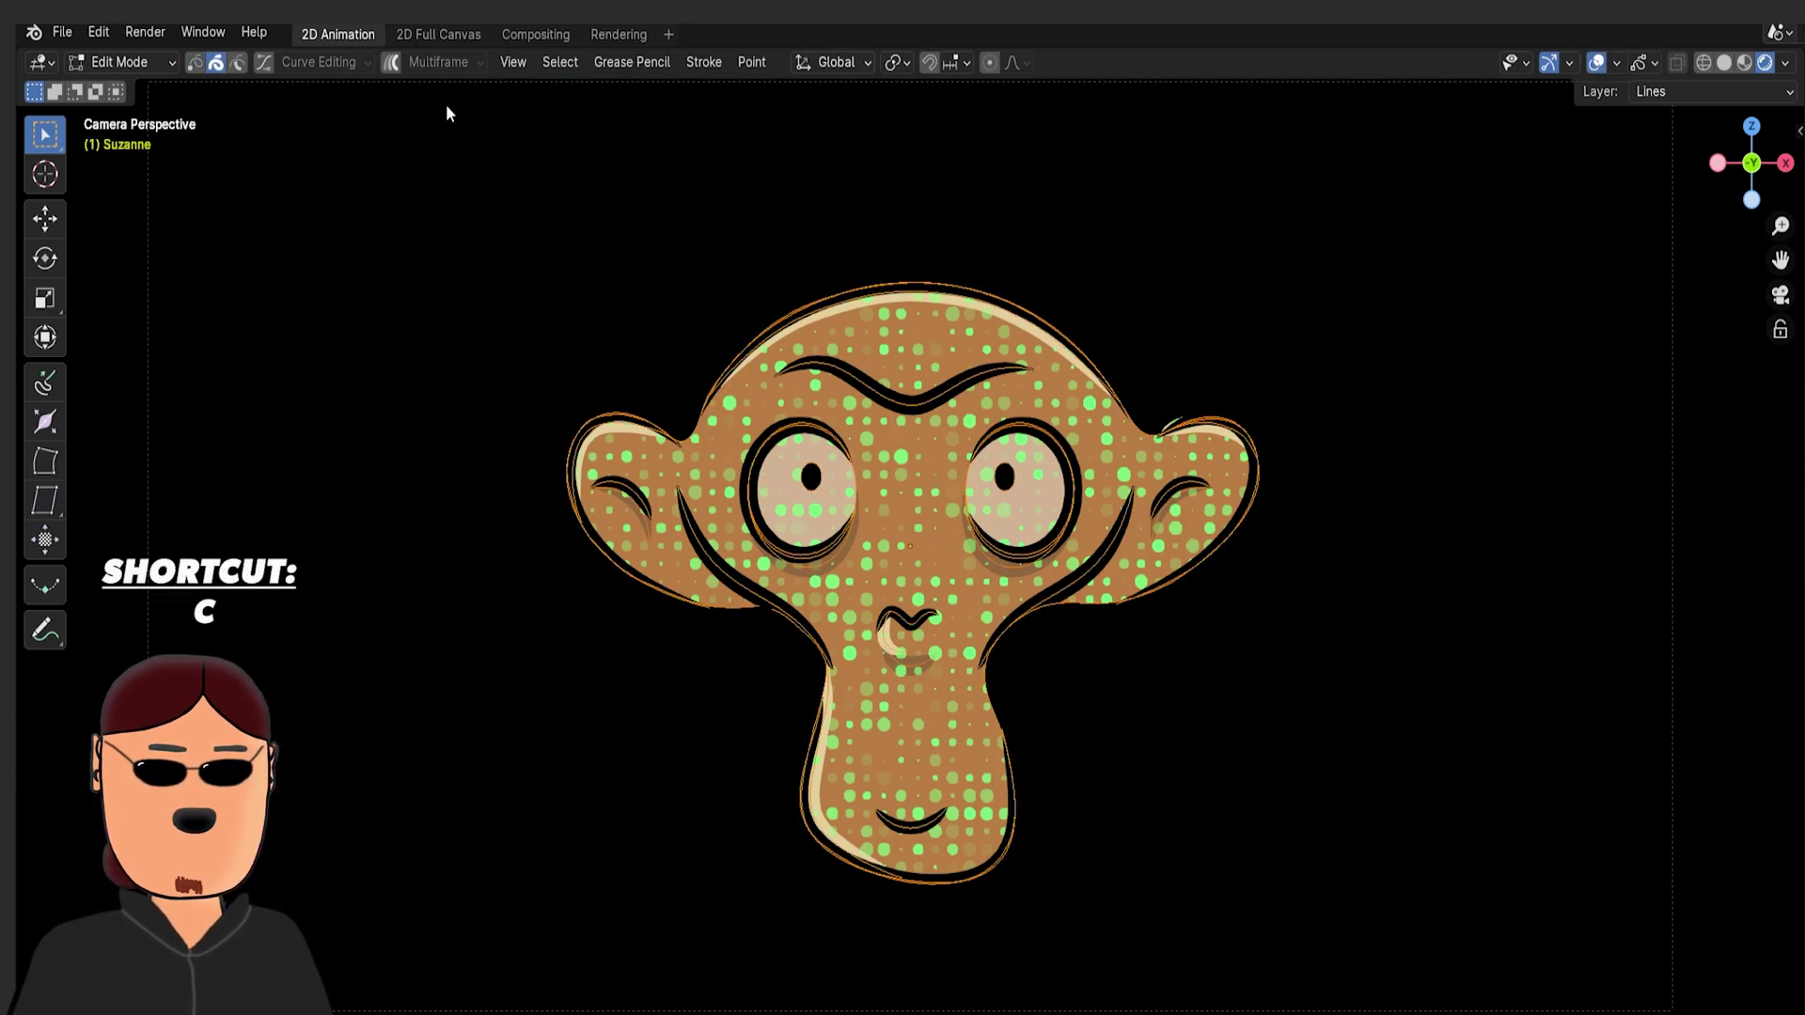
click(560, 62)
click(560, 109)
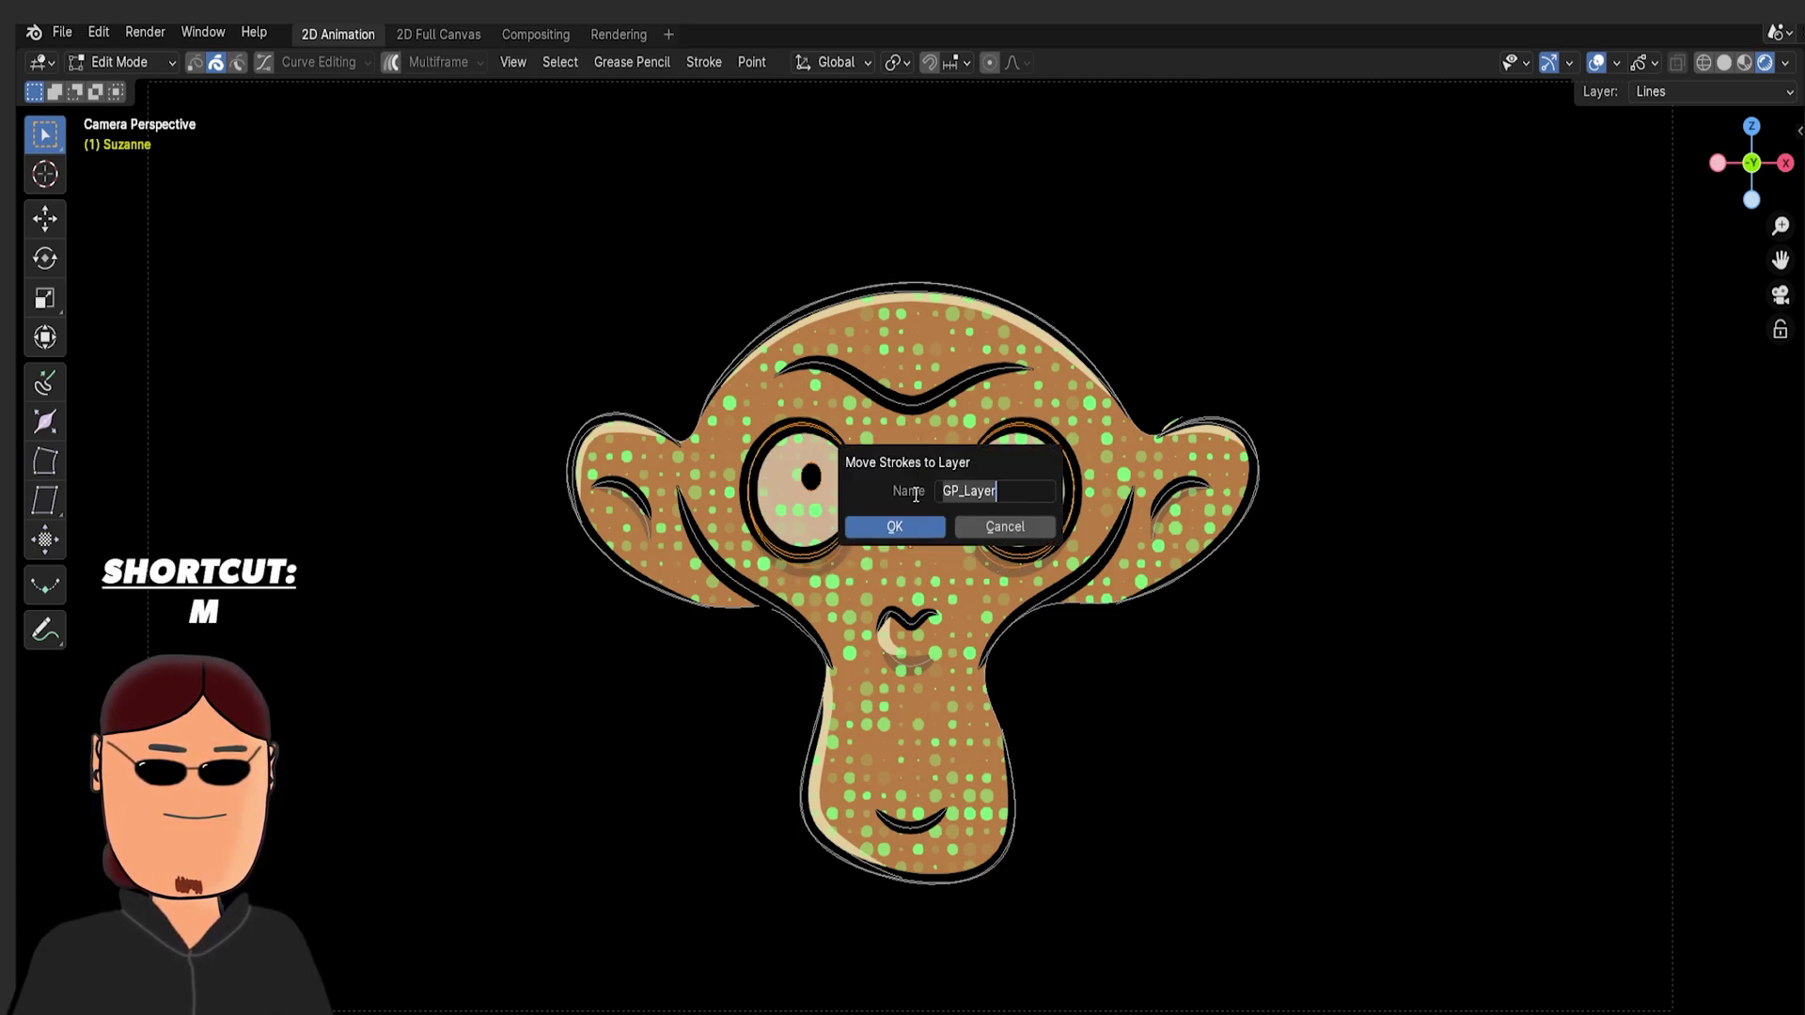
key(Return)
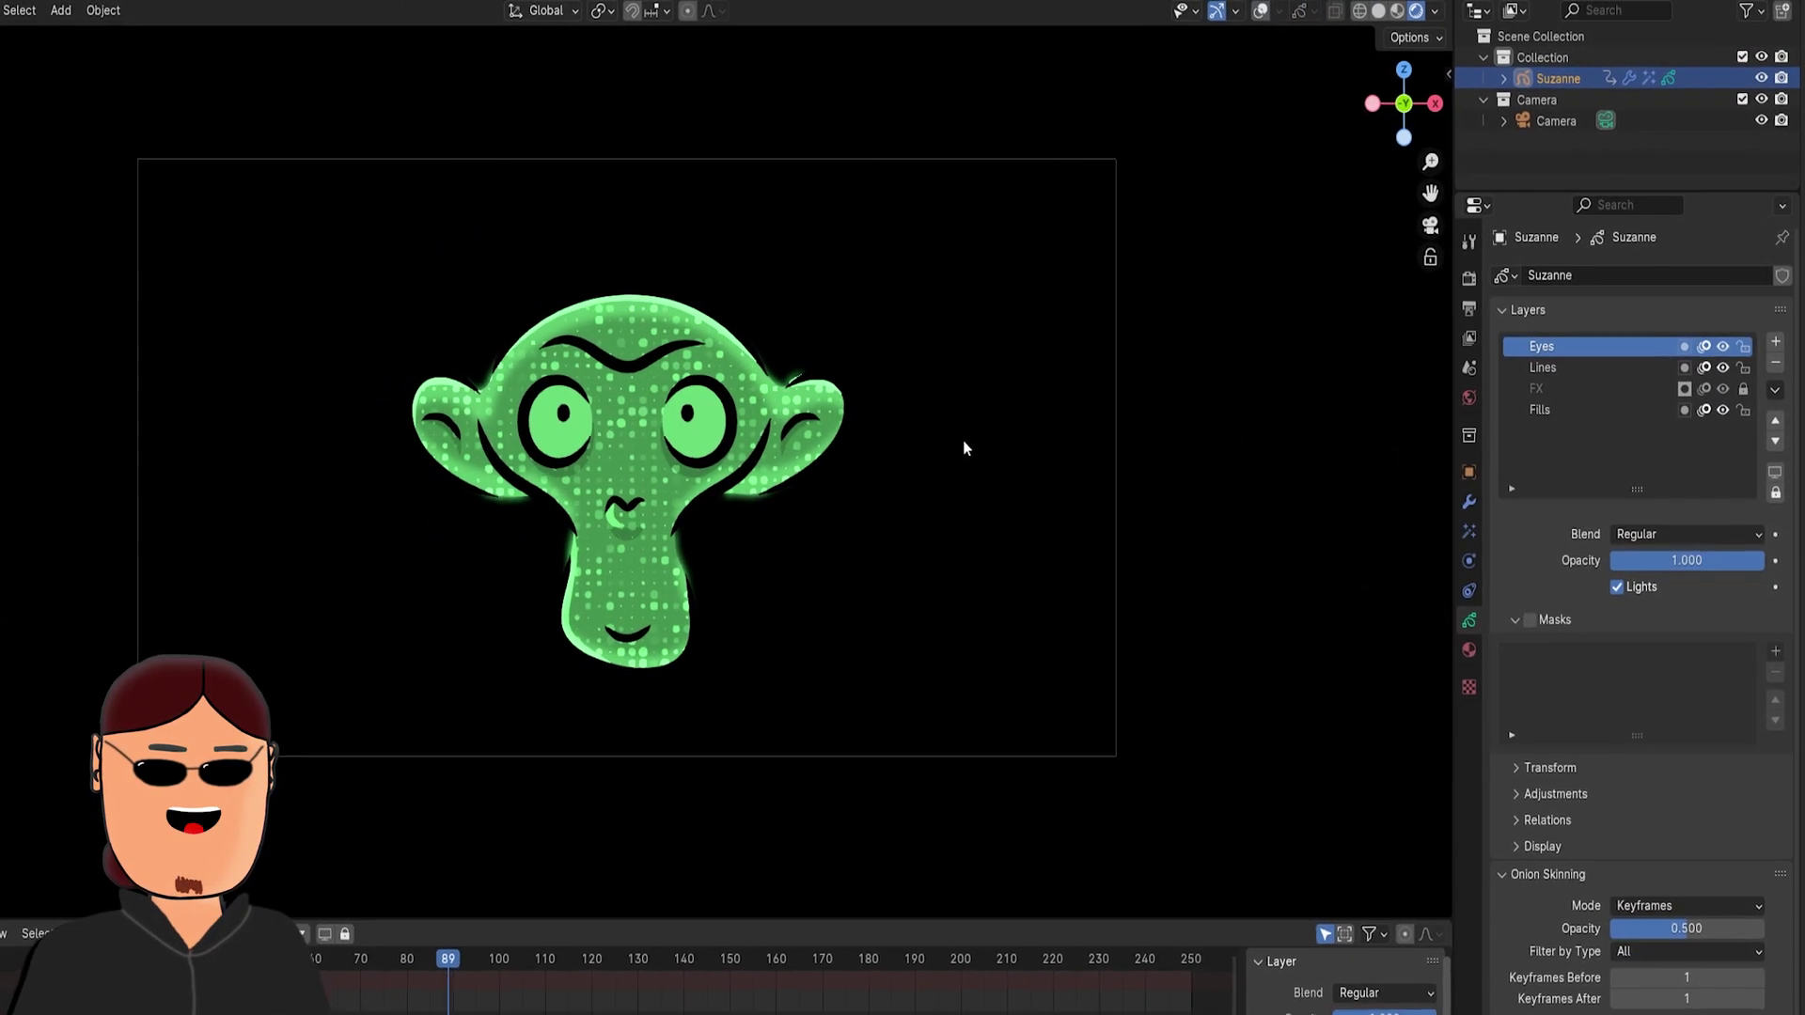
- Duplicate the monkey and delete the copy's Eyes, Lines and Fills layers, keeping only its FX layer
key(shift+d)
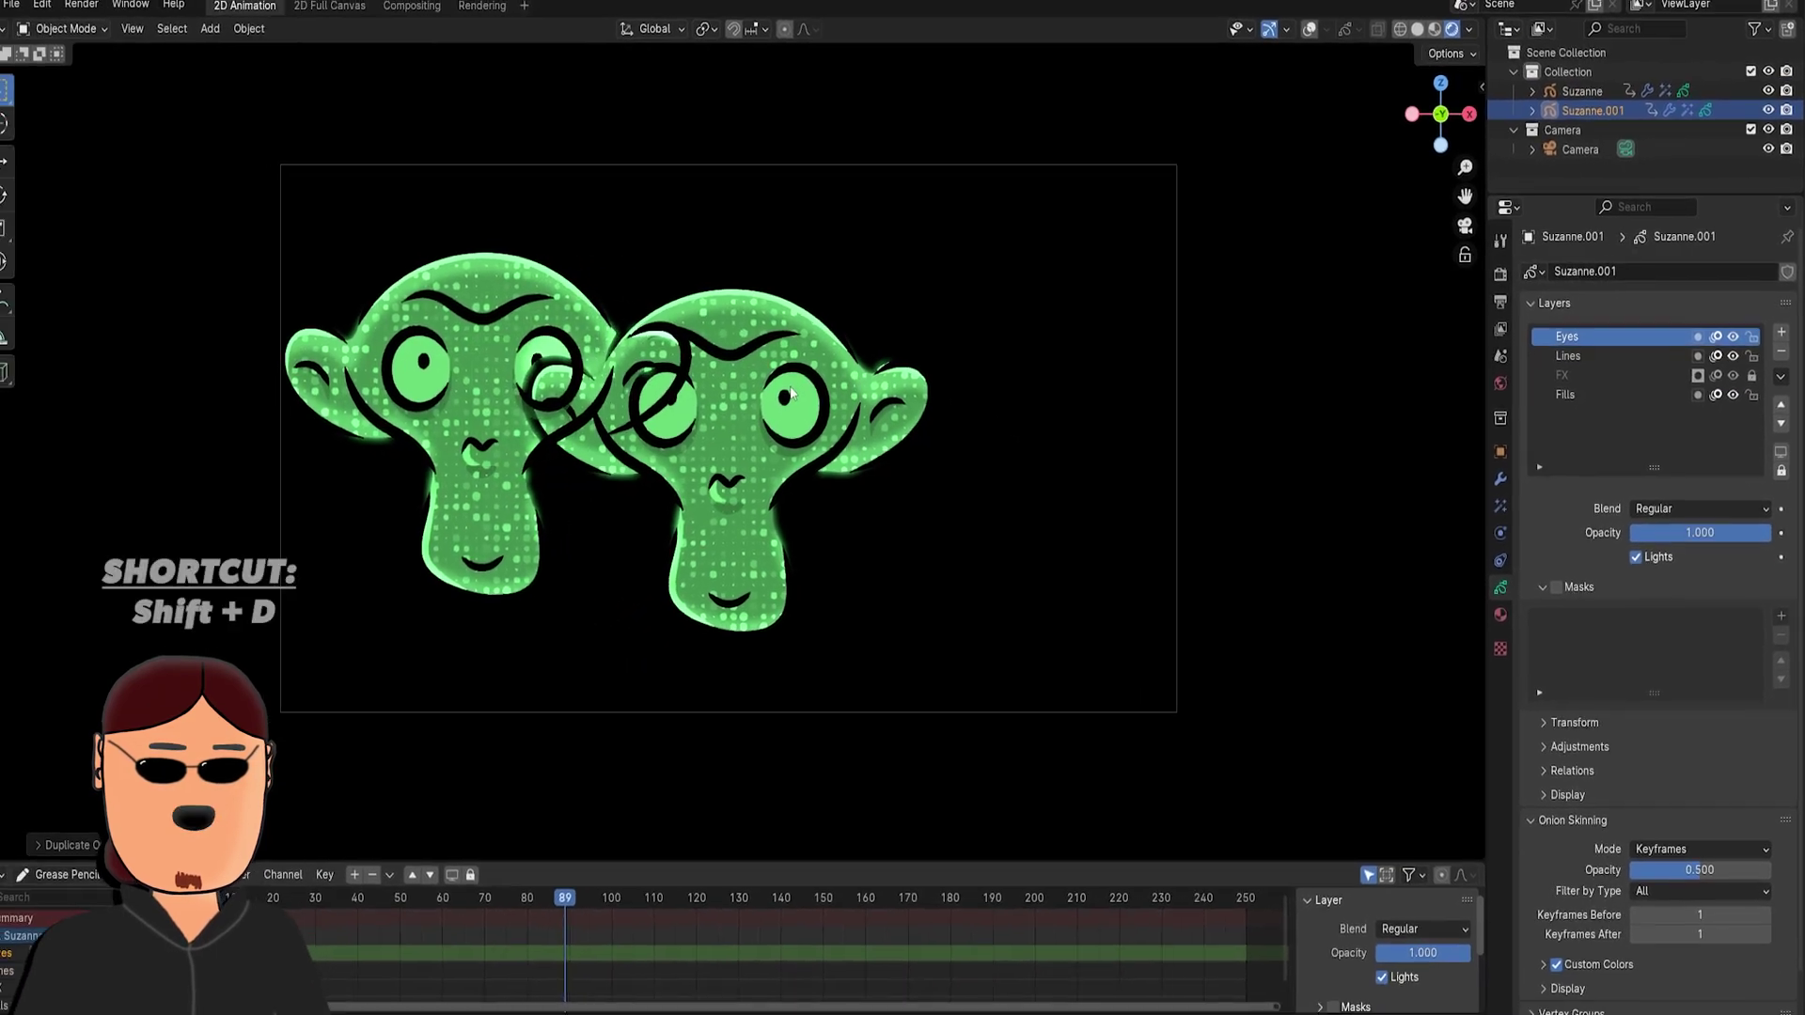
click(748, 400)
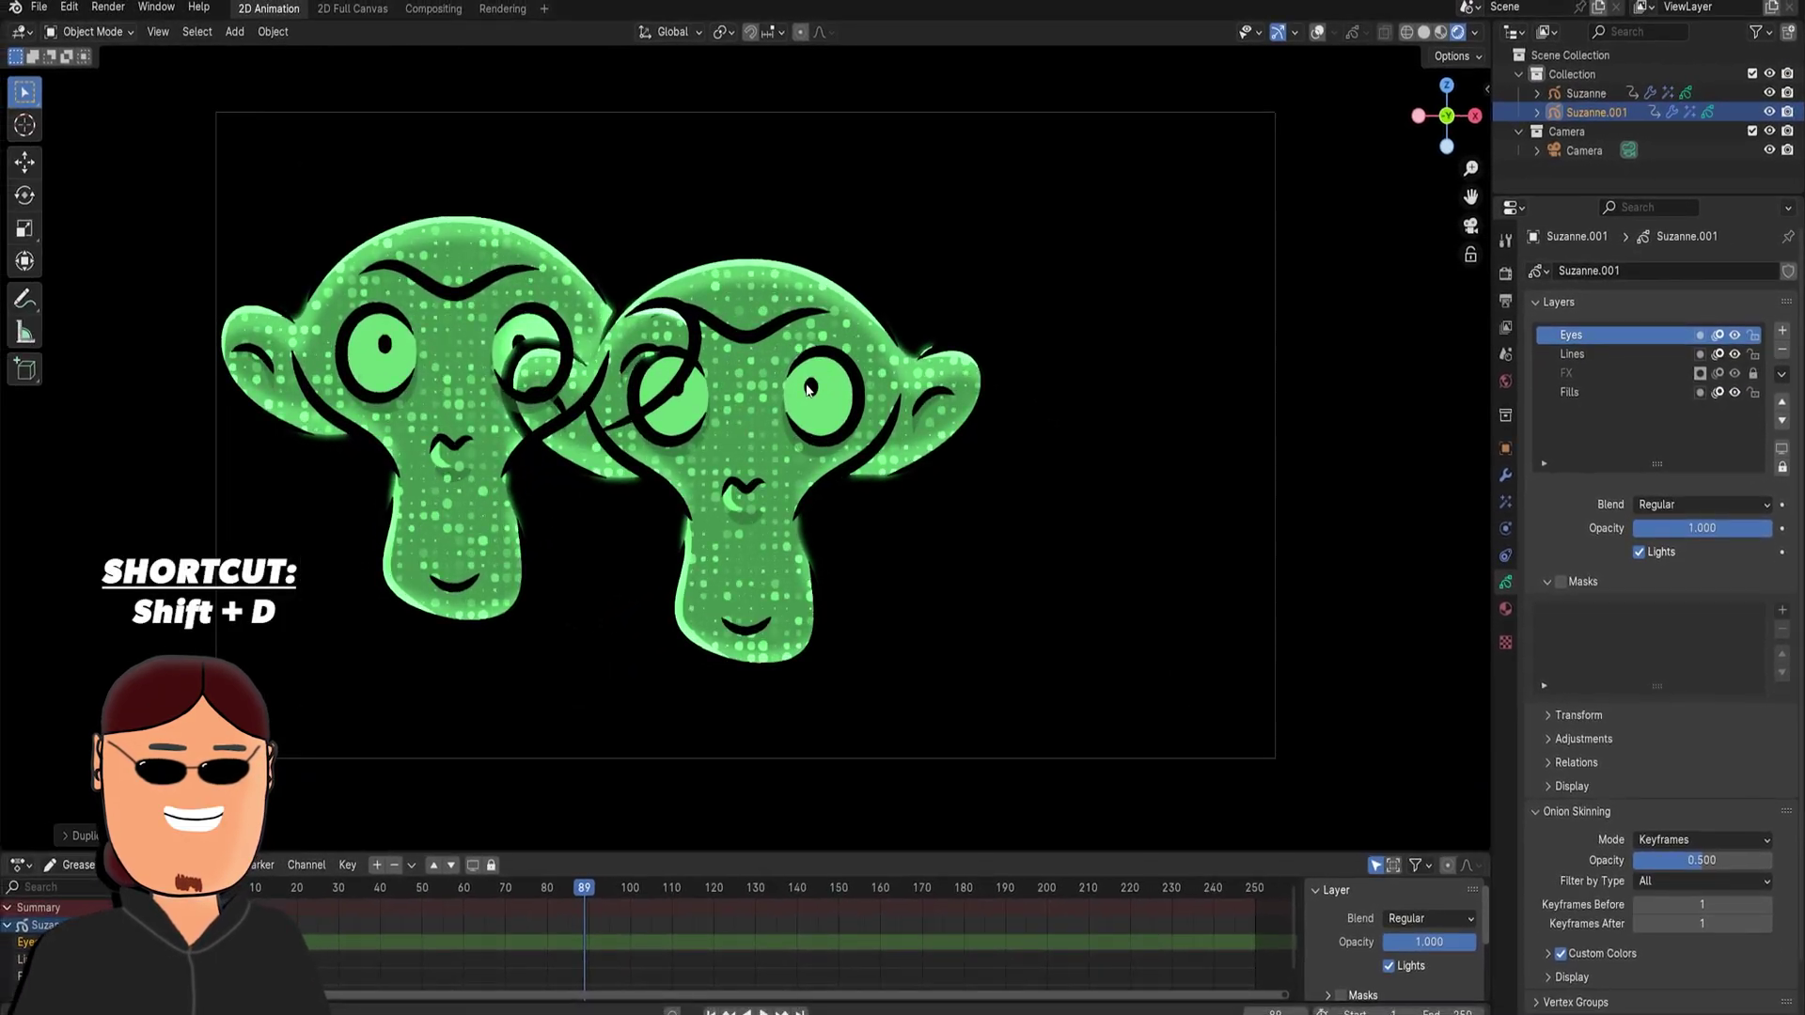
click(1782, 352)
click(1783, 352)
click(1781, 354)
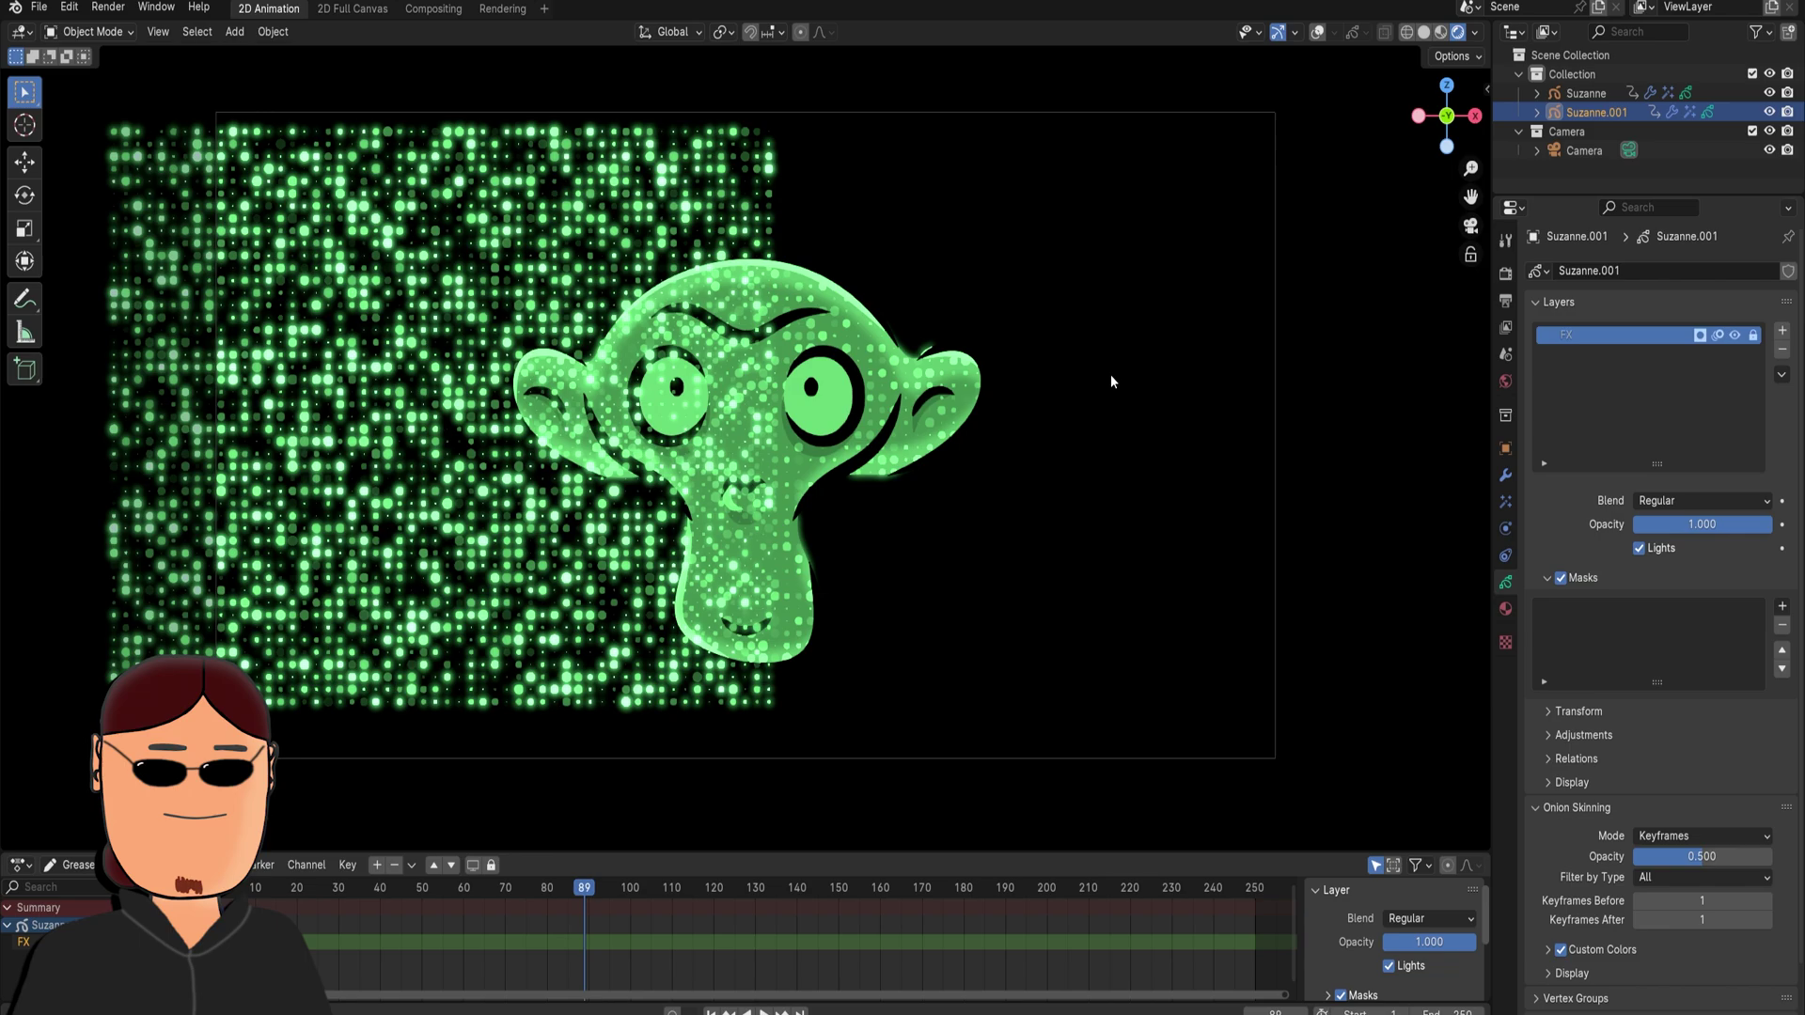
- Move the dot pattern copy behind the monkey along the global Y axis by about 4 m
key(g)
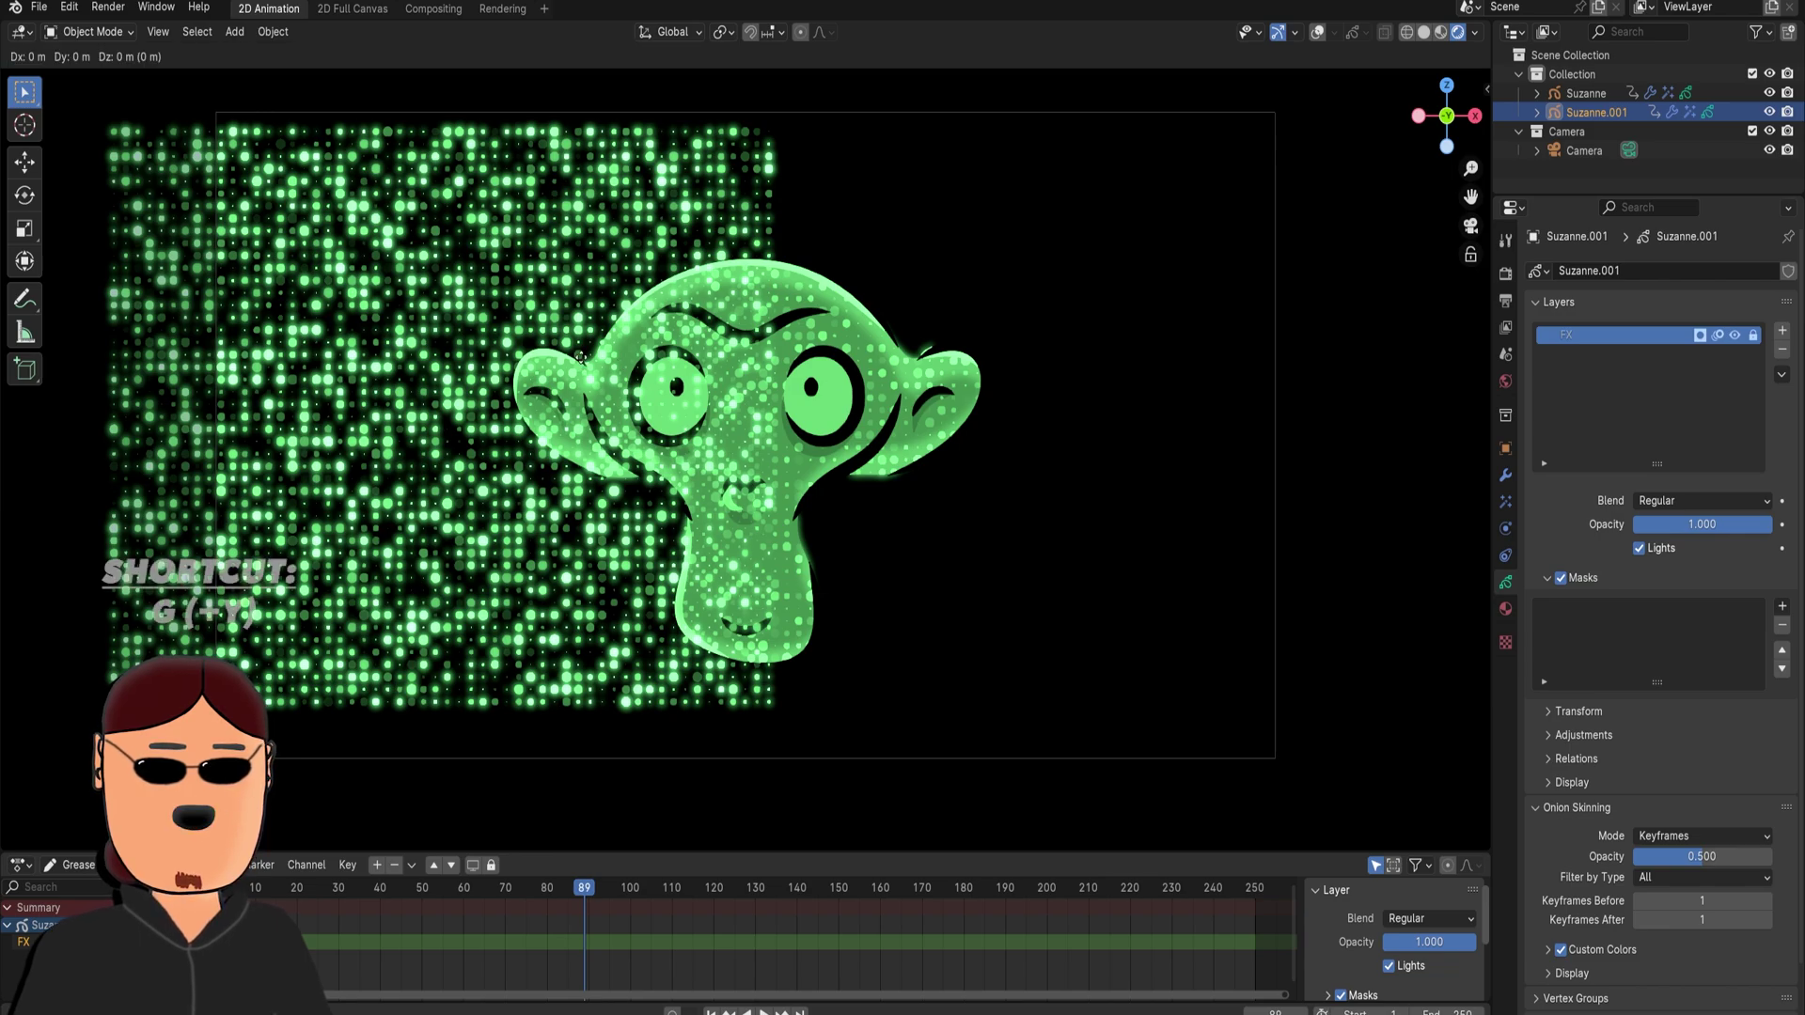
key(y)
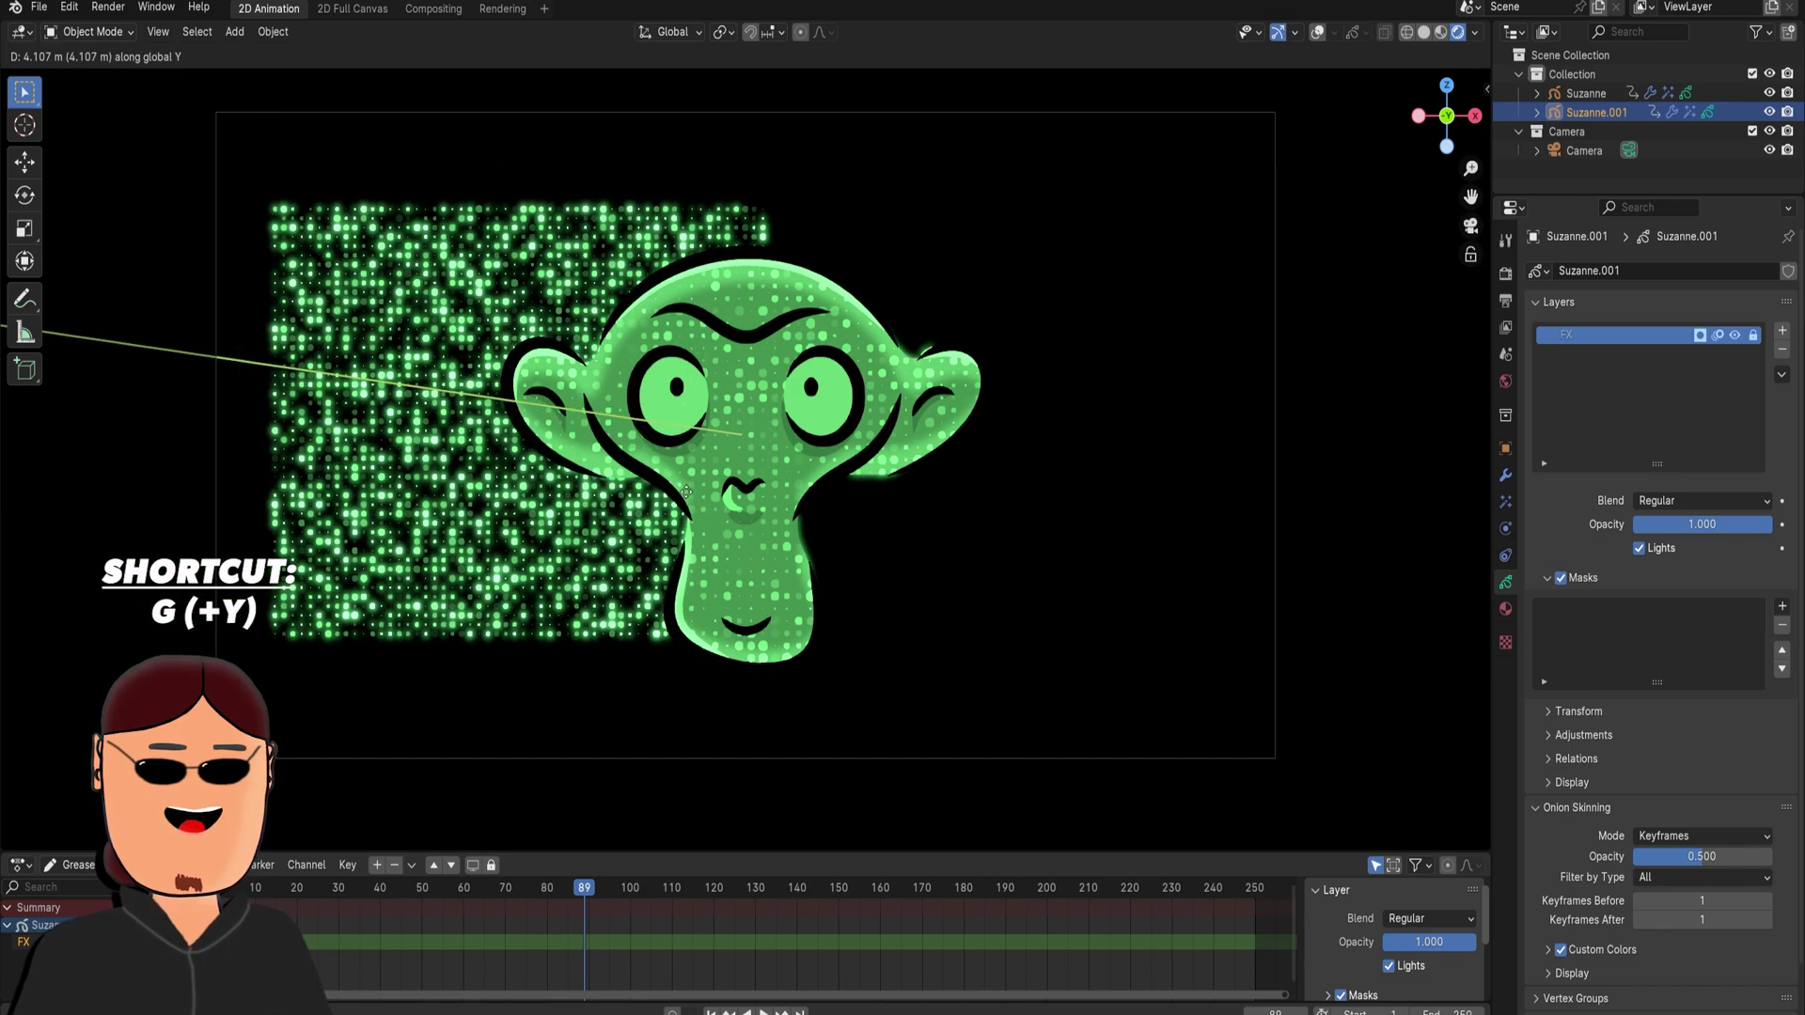
click(696, 480)
- Set the Thickness Factor of the dot pattern copy's Thickness modifier to 0.488 and collapse the modifier
click(1505, 474)
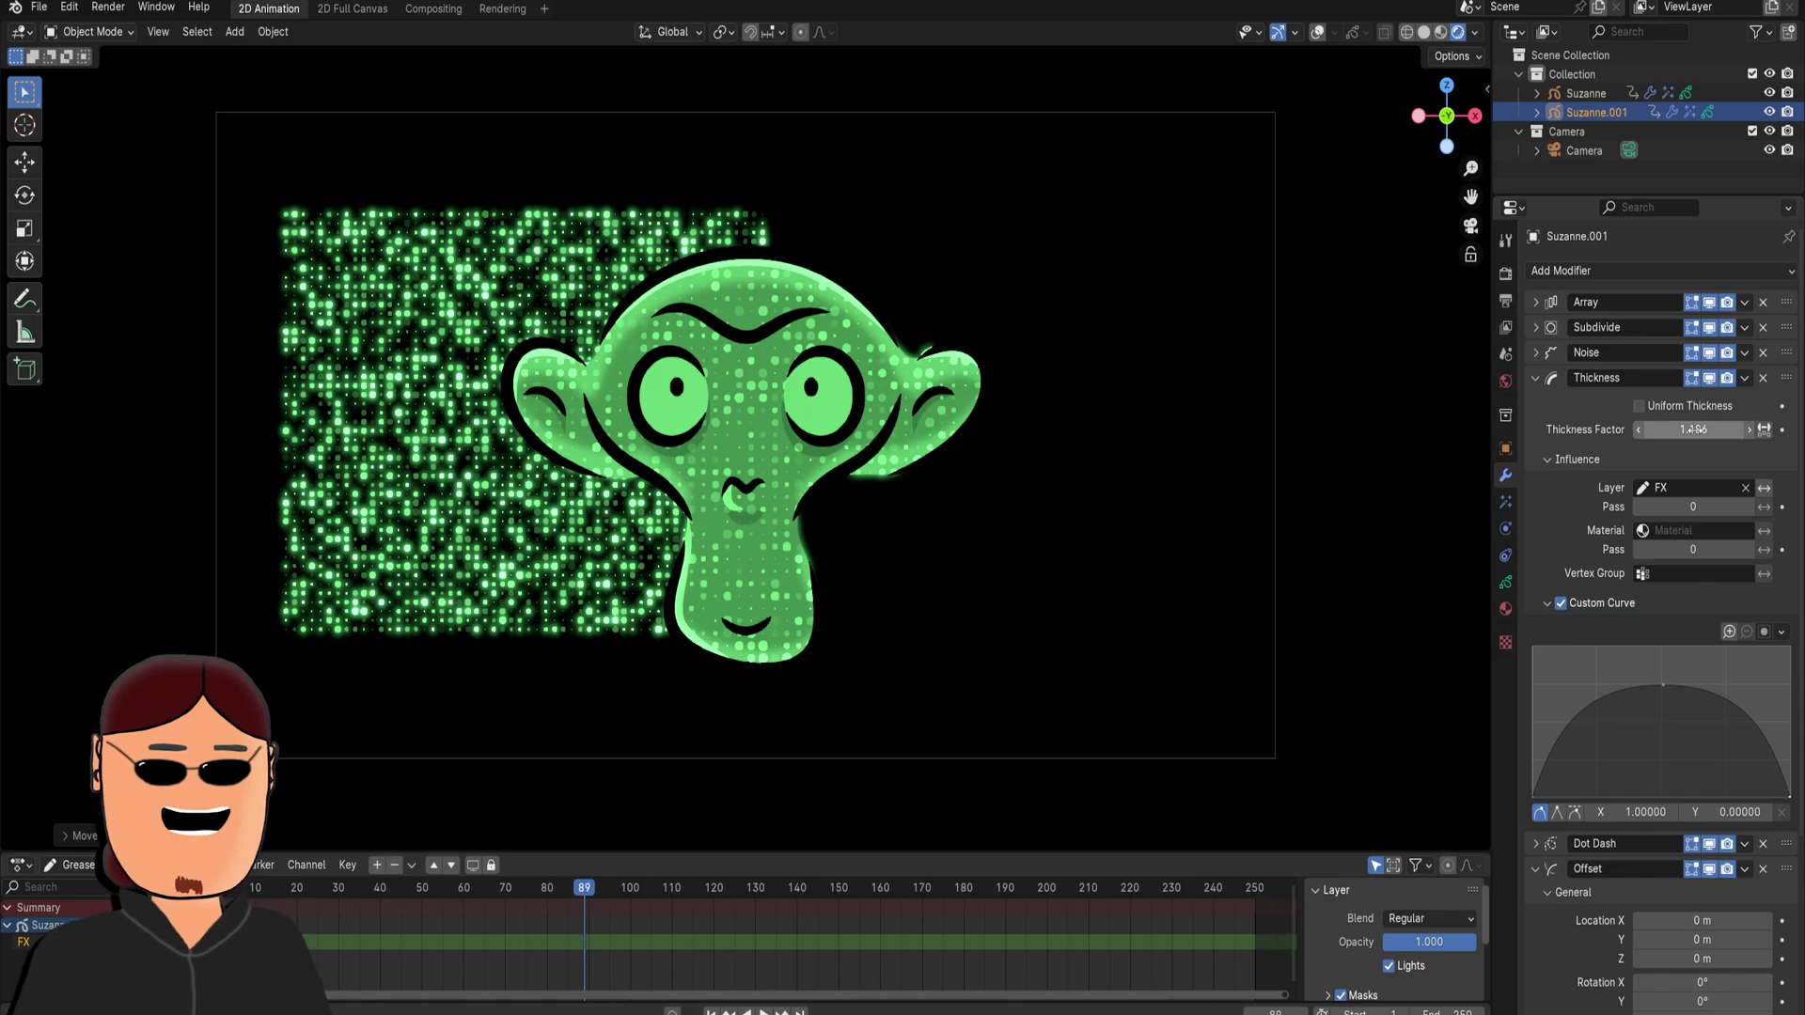
drag(1694, 429, 1654, 430)
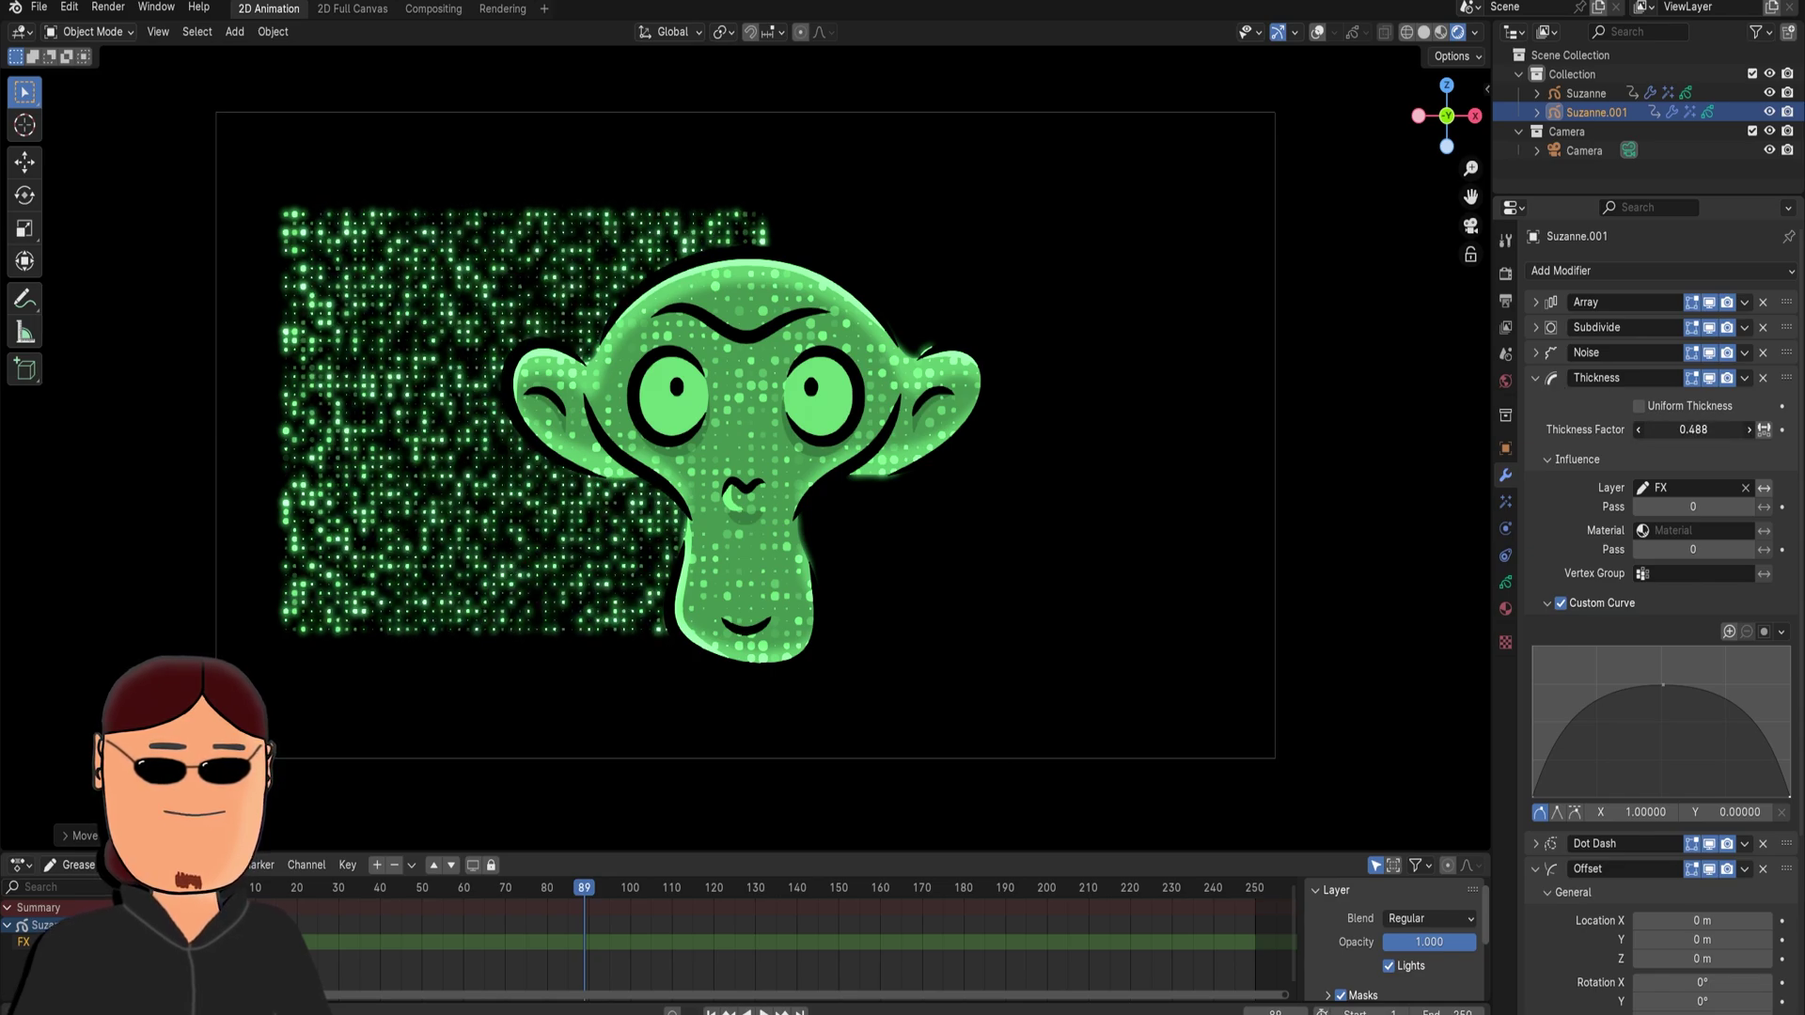
click(1567, 380)
- Set the Dot Dash modifier's gap to 8 and collapse the Dot Dash and Offset modifiers
click(1566, 403)
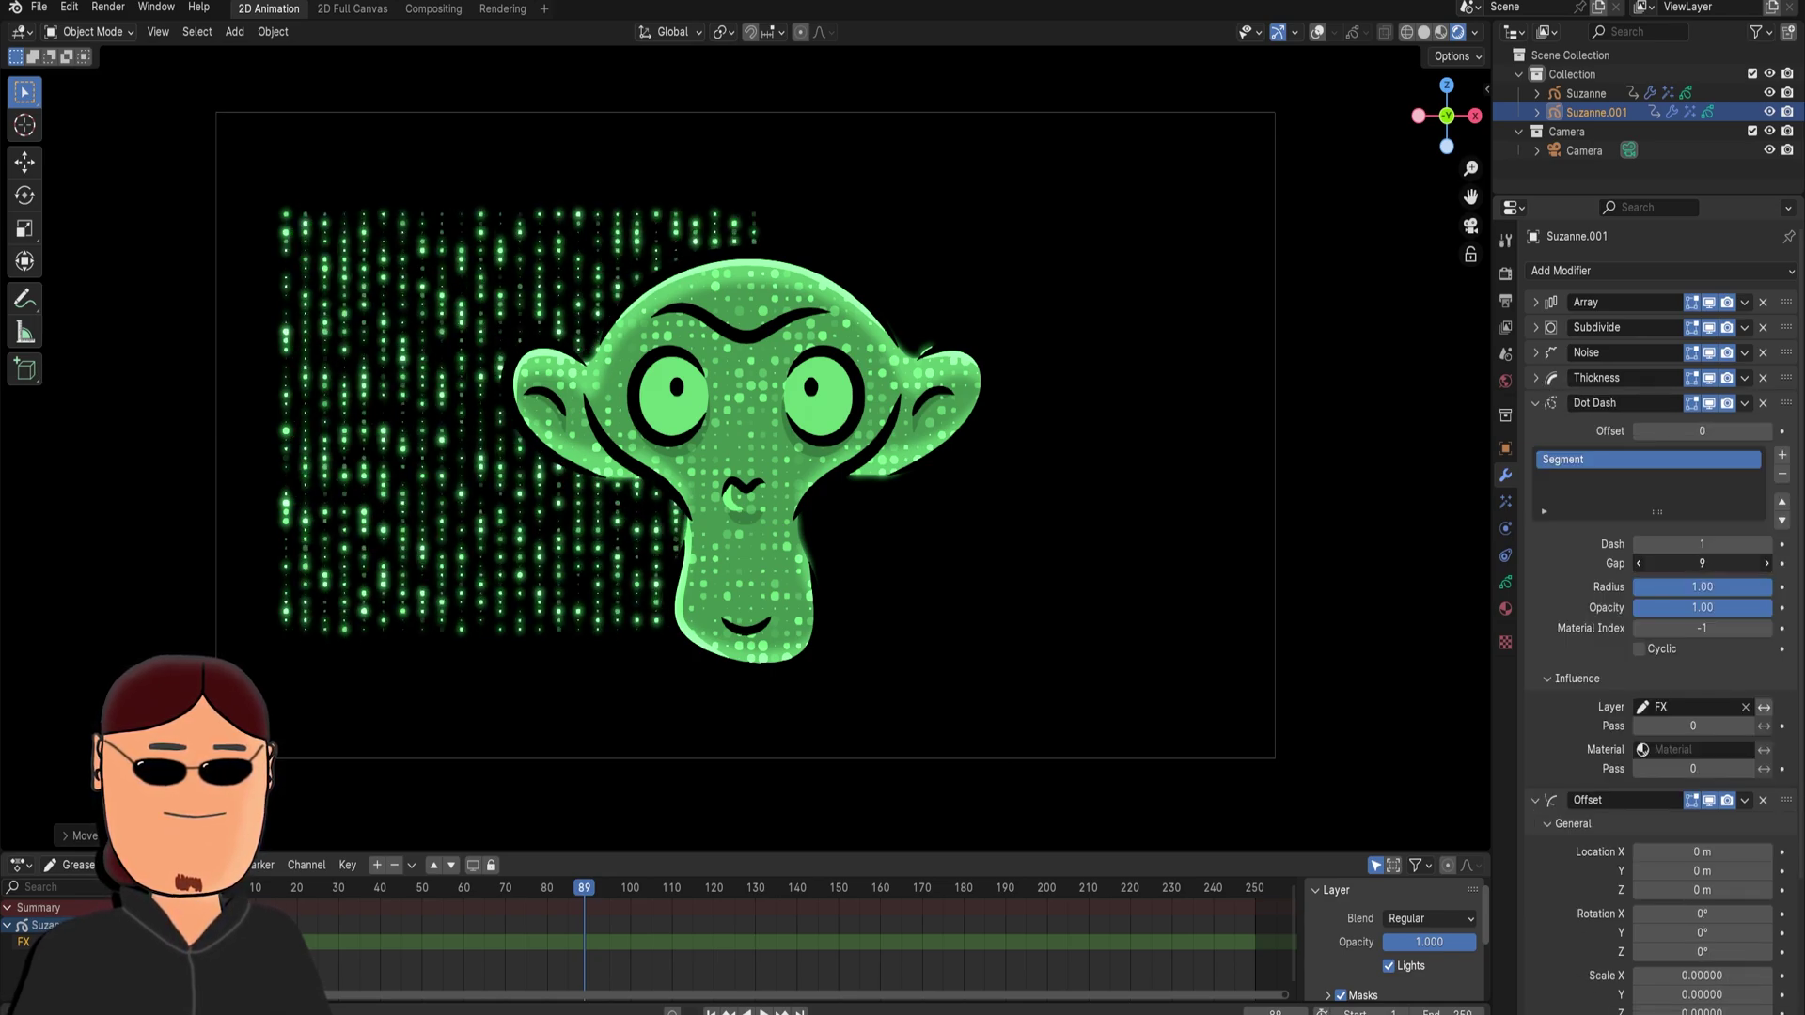
drag(1702, 563, 1646, 563)
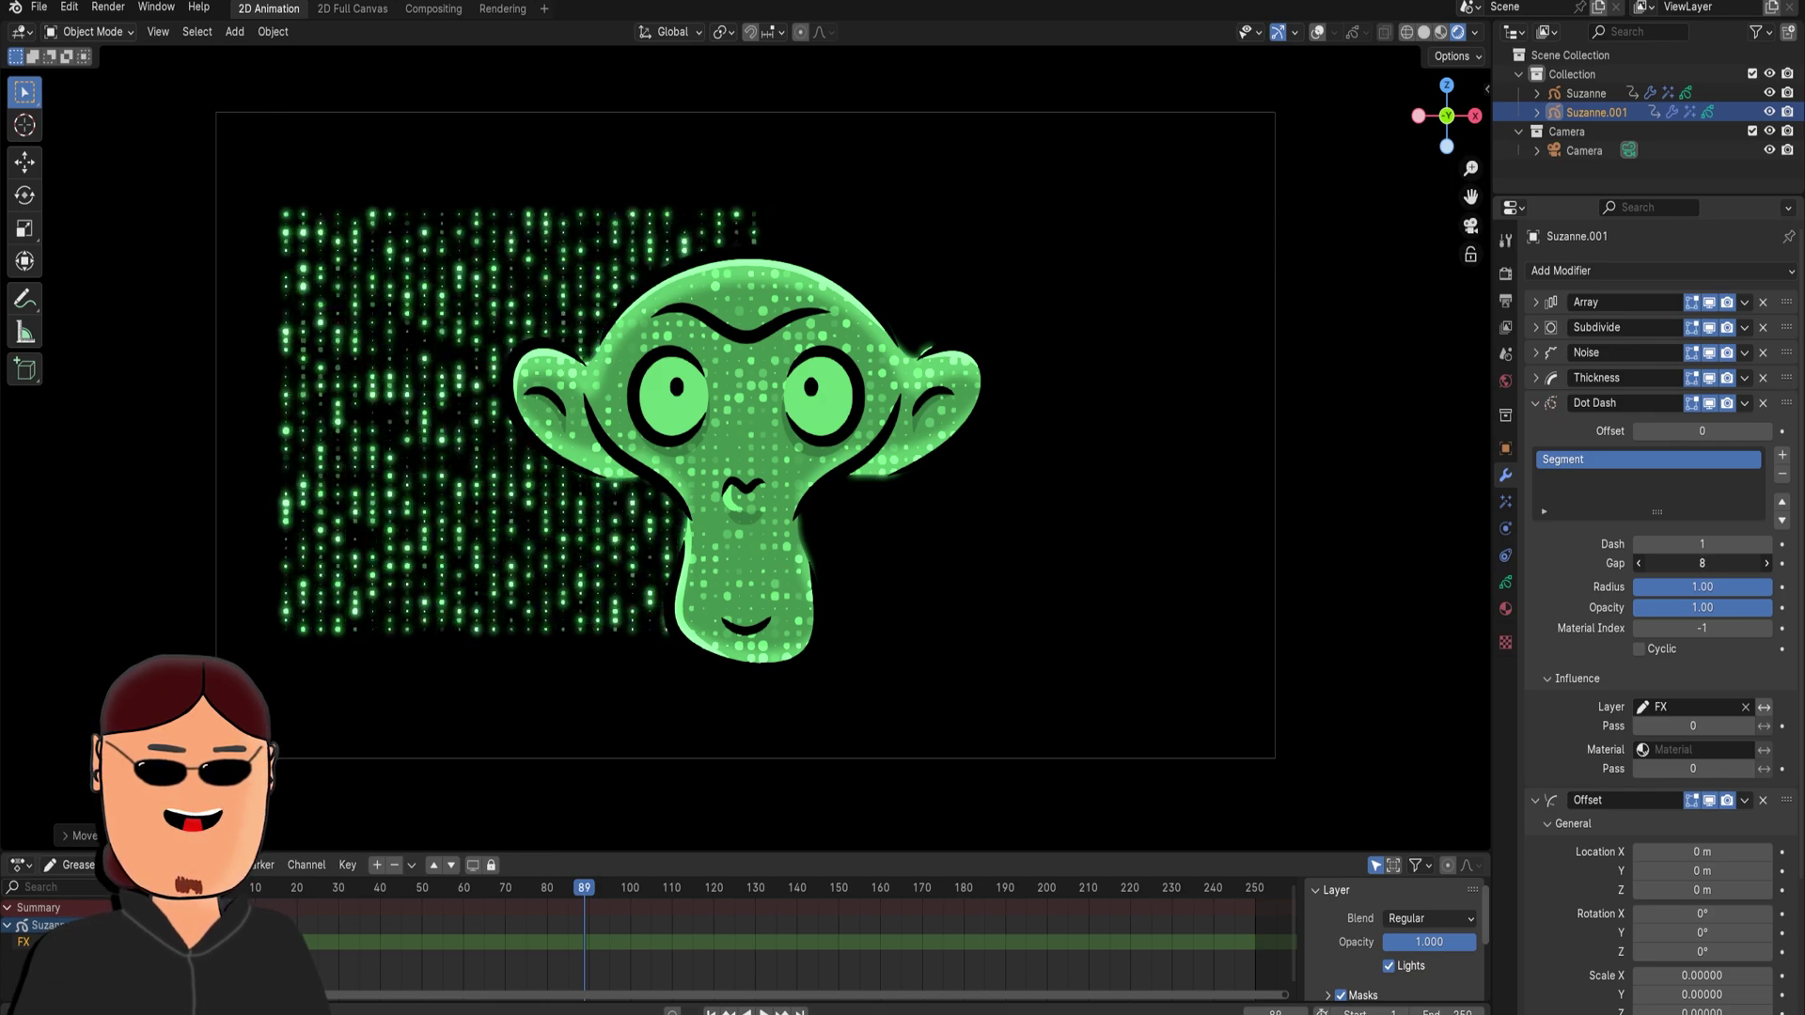
click(1536, 402)
click(1536, 427)
- Rotate the dot pattern about the global Z axis so it angles back behind the monkey like a side wall
key(r)
key(z)
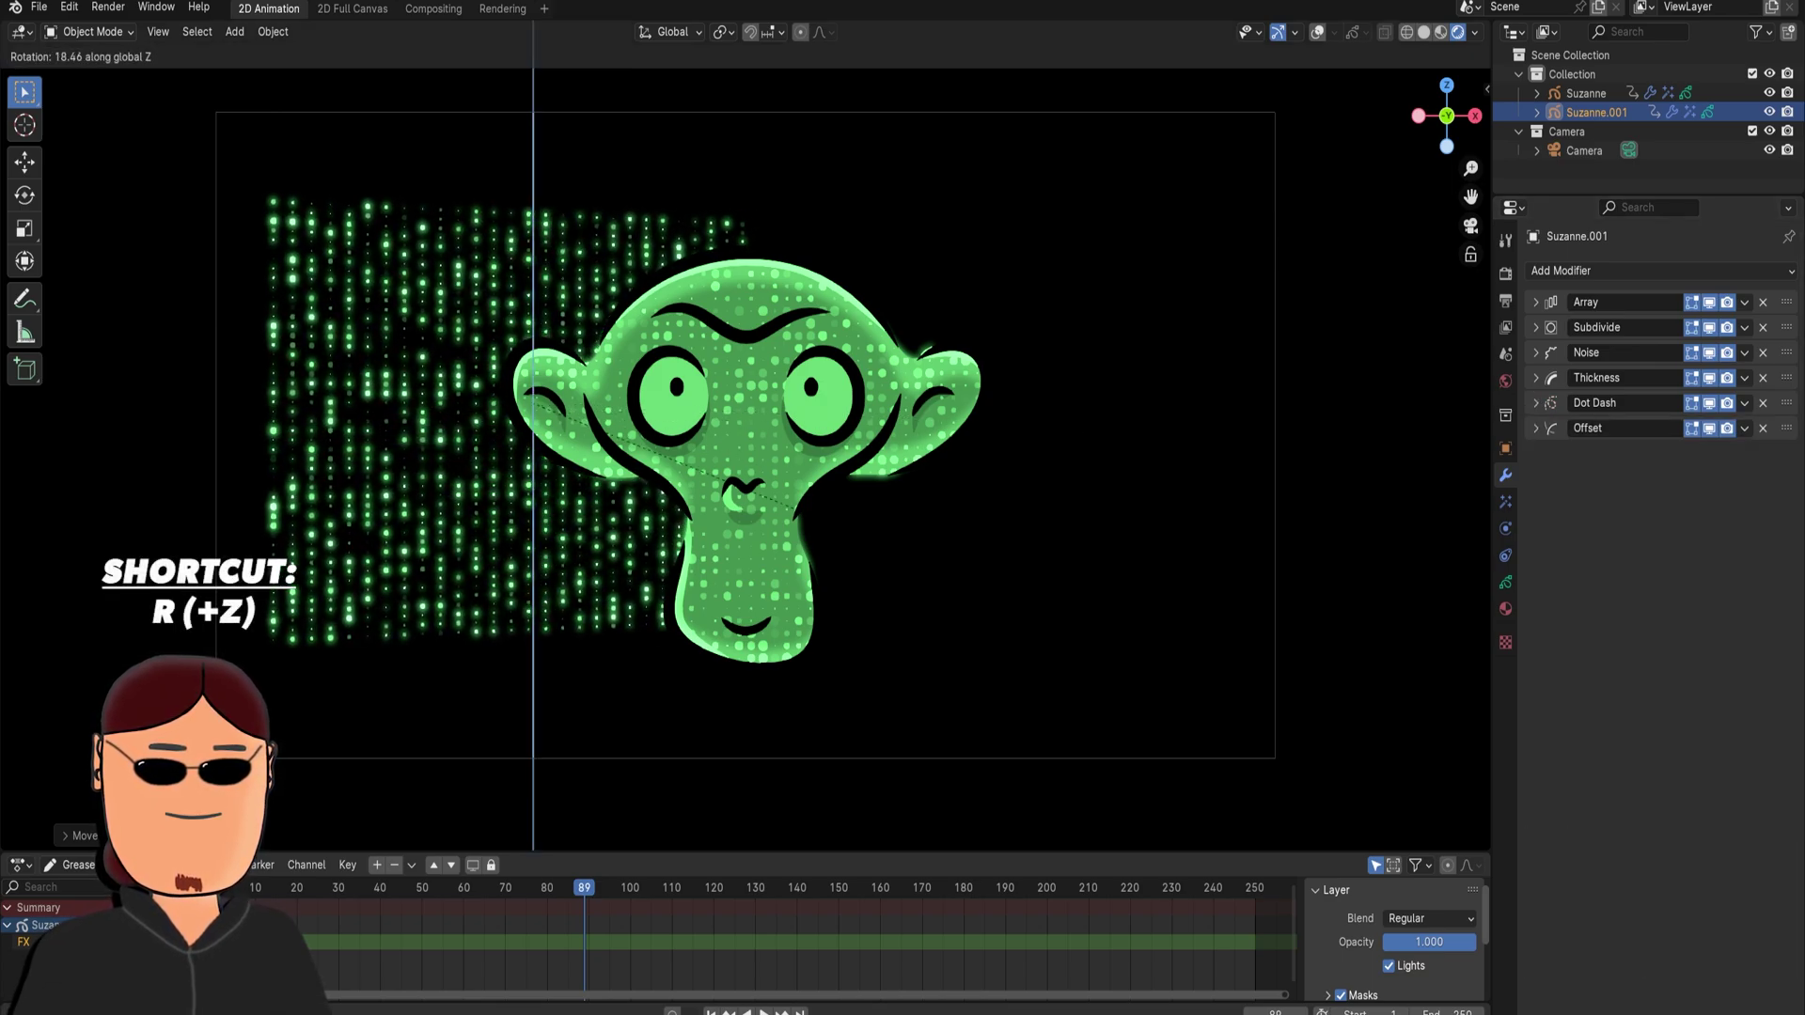
click(718, 596)
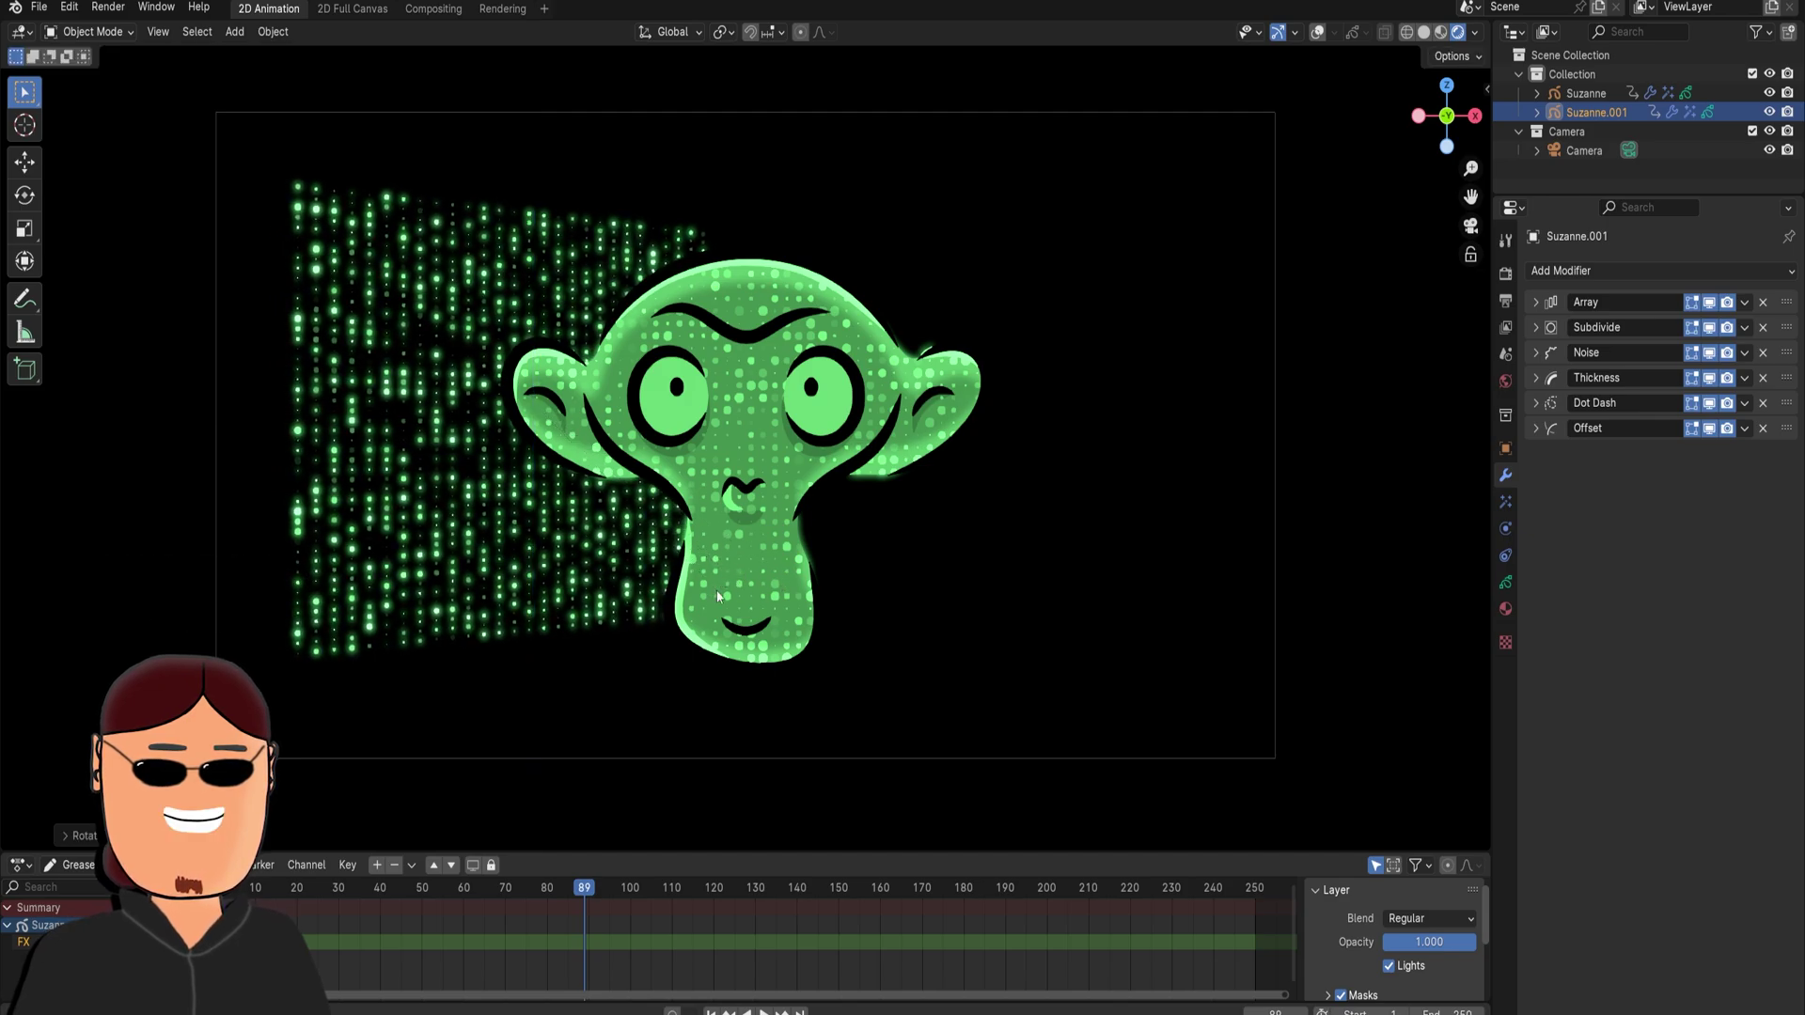
- Place a duplicate of the dot wall on the monkey's right side, mirrored along global X and aligned symmetrically with the original
key(shift+d)
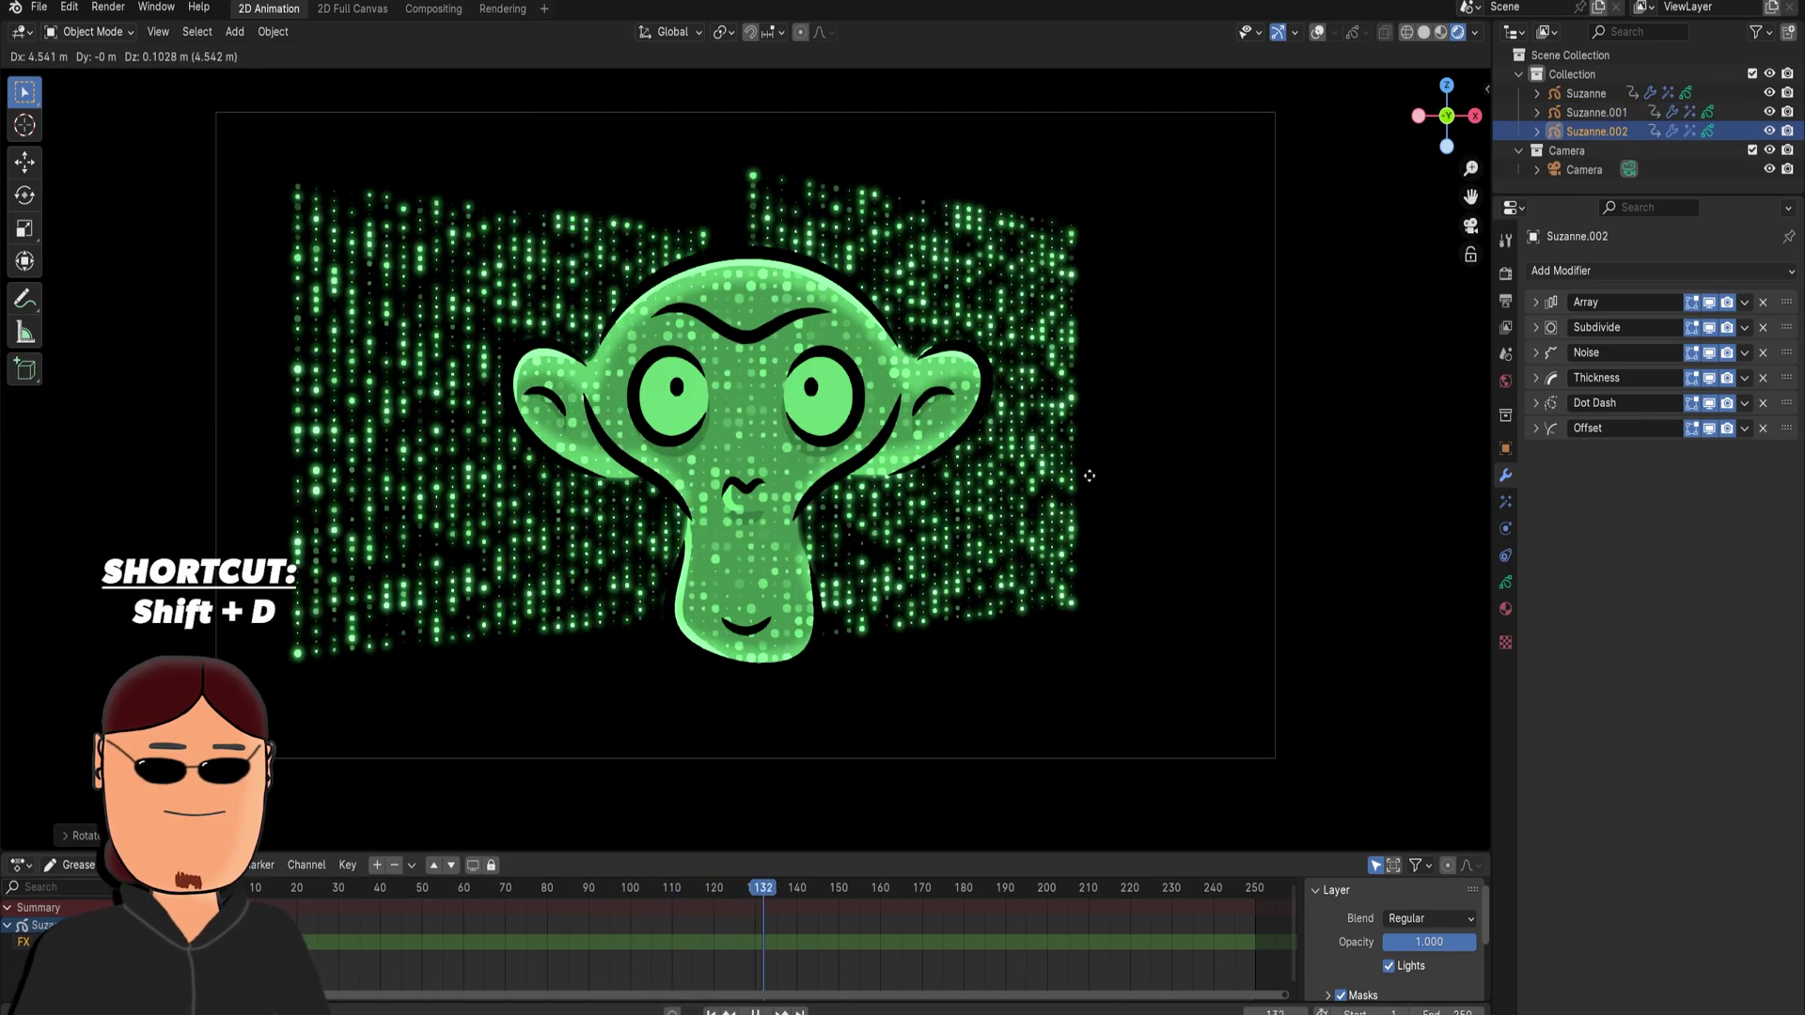
click(1177, 482)
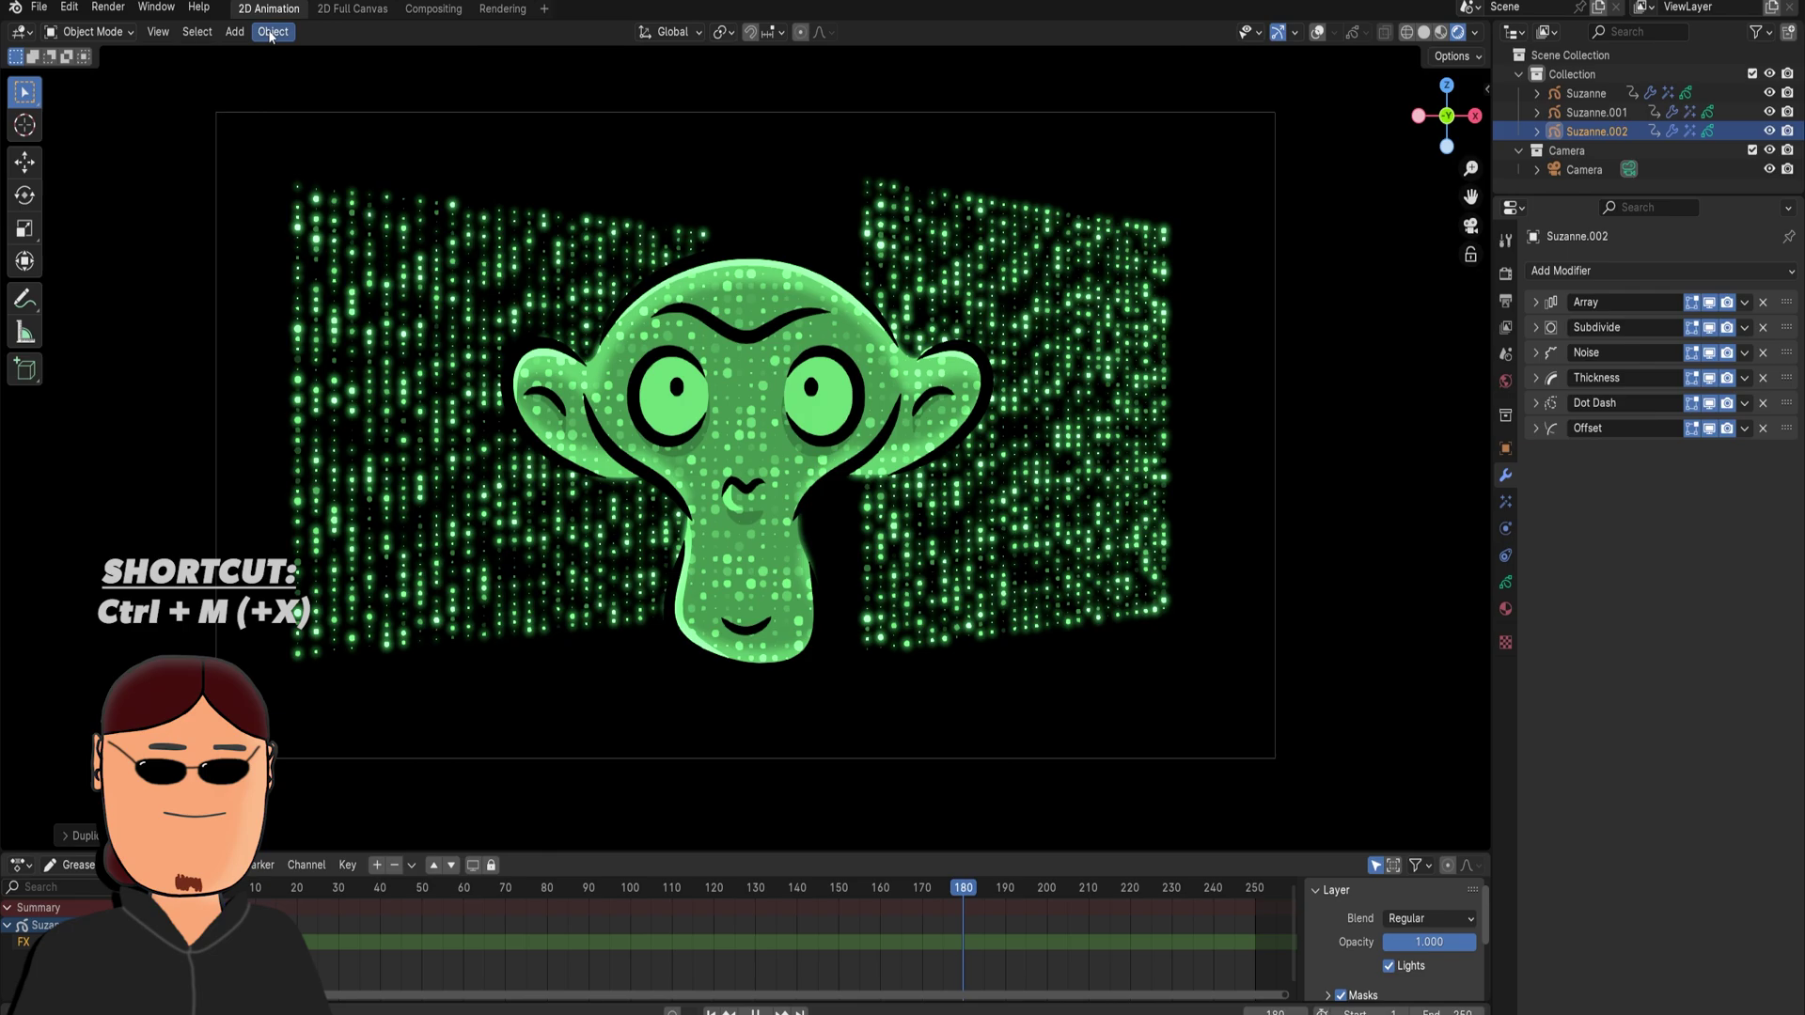
click(273, 31)
mouse_move(282, 91)
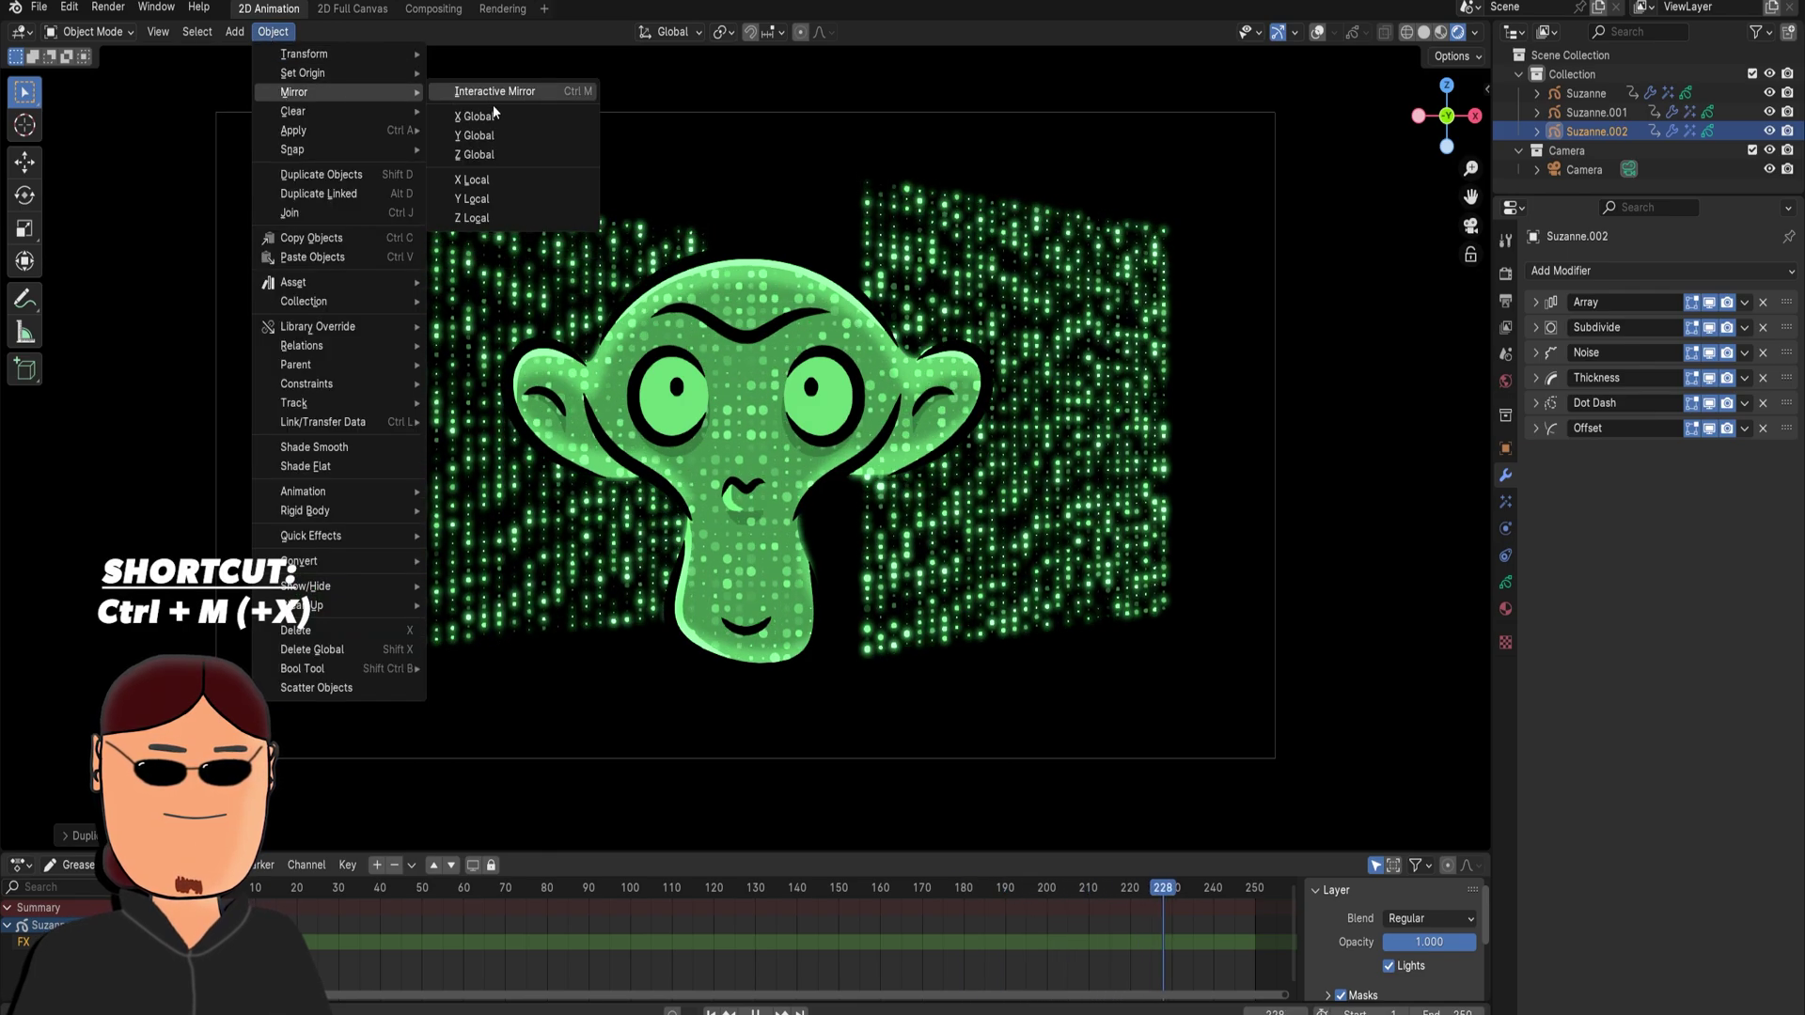
click(520, 116)
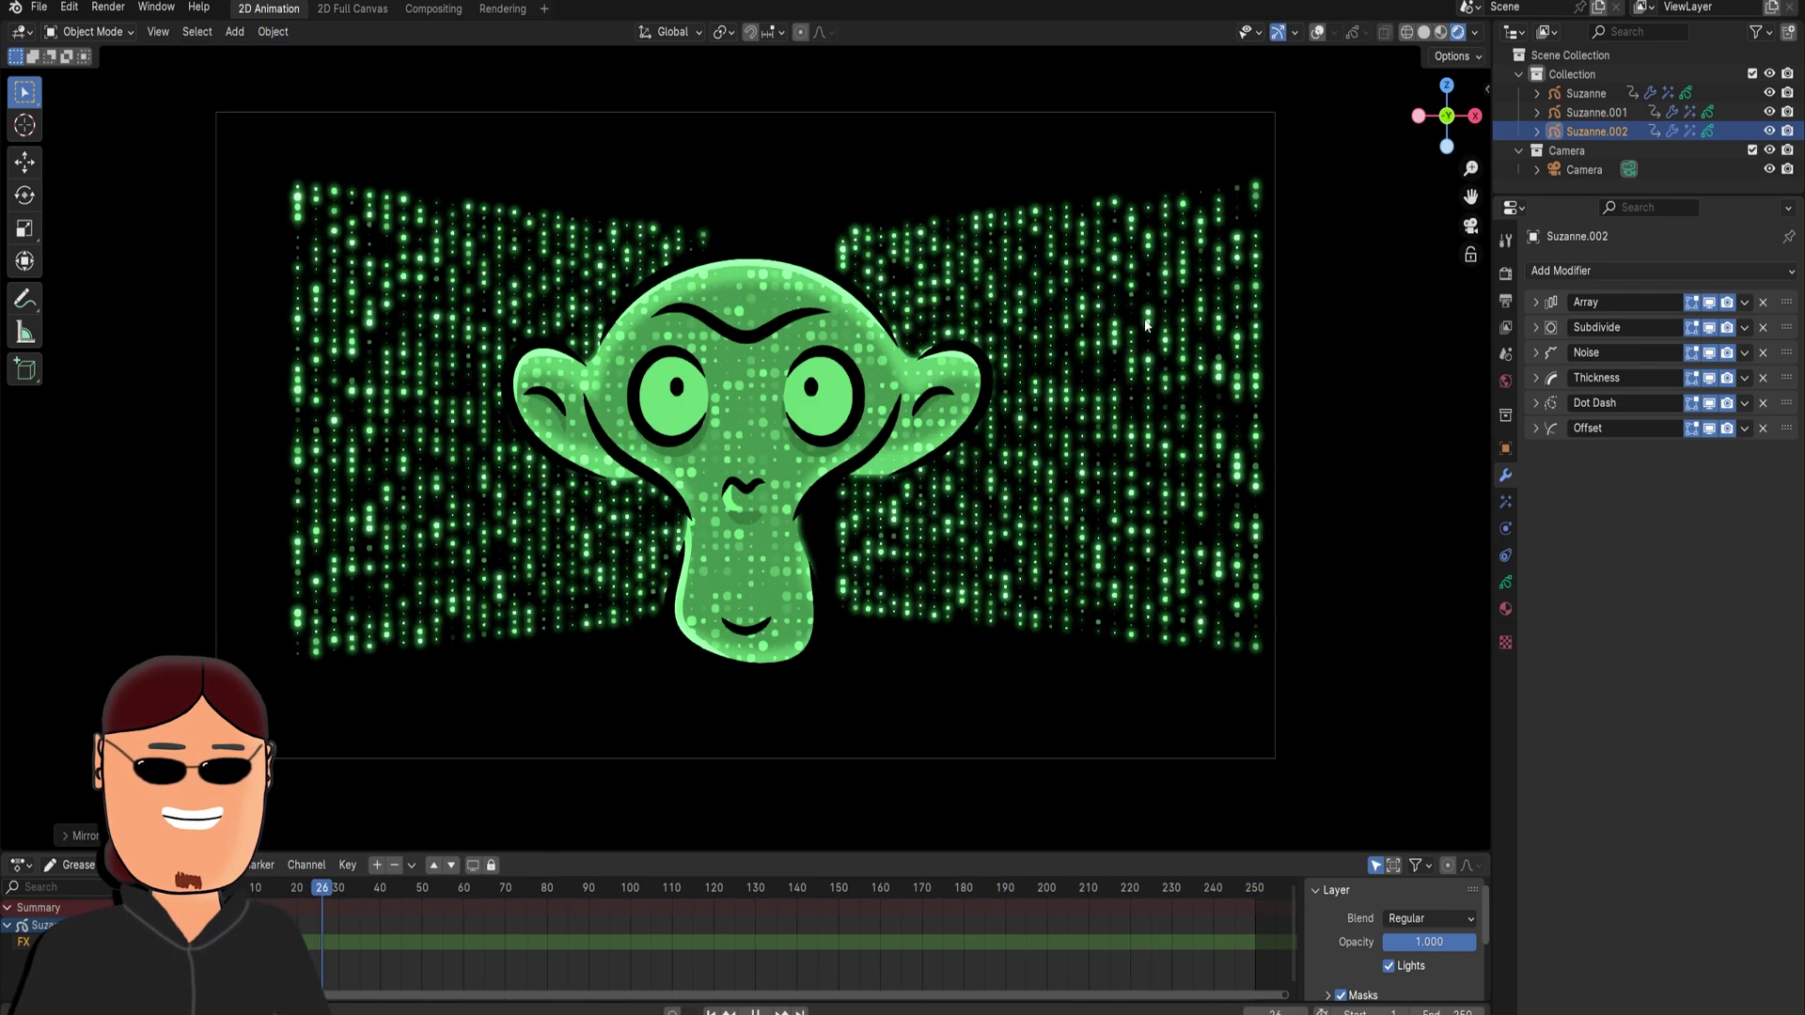
key(g)
click(1097, 323)
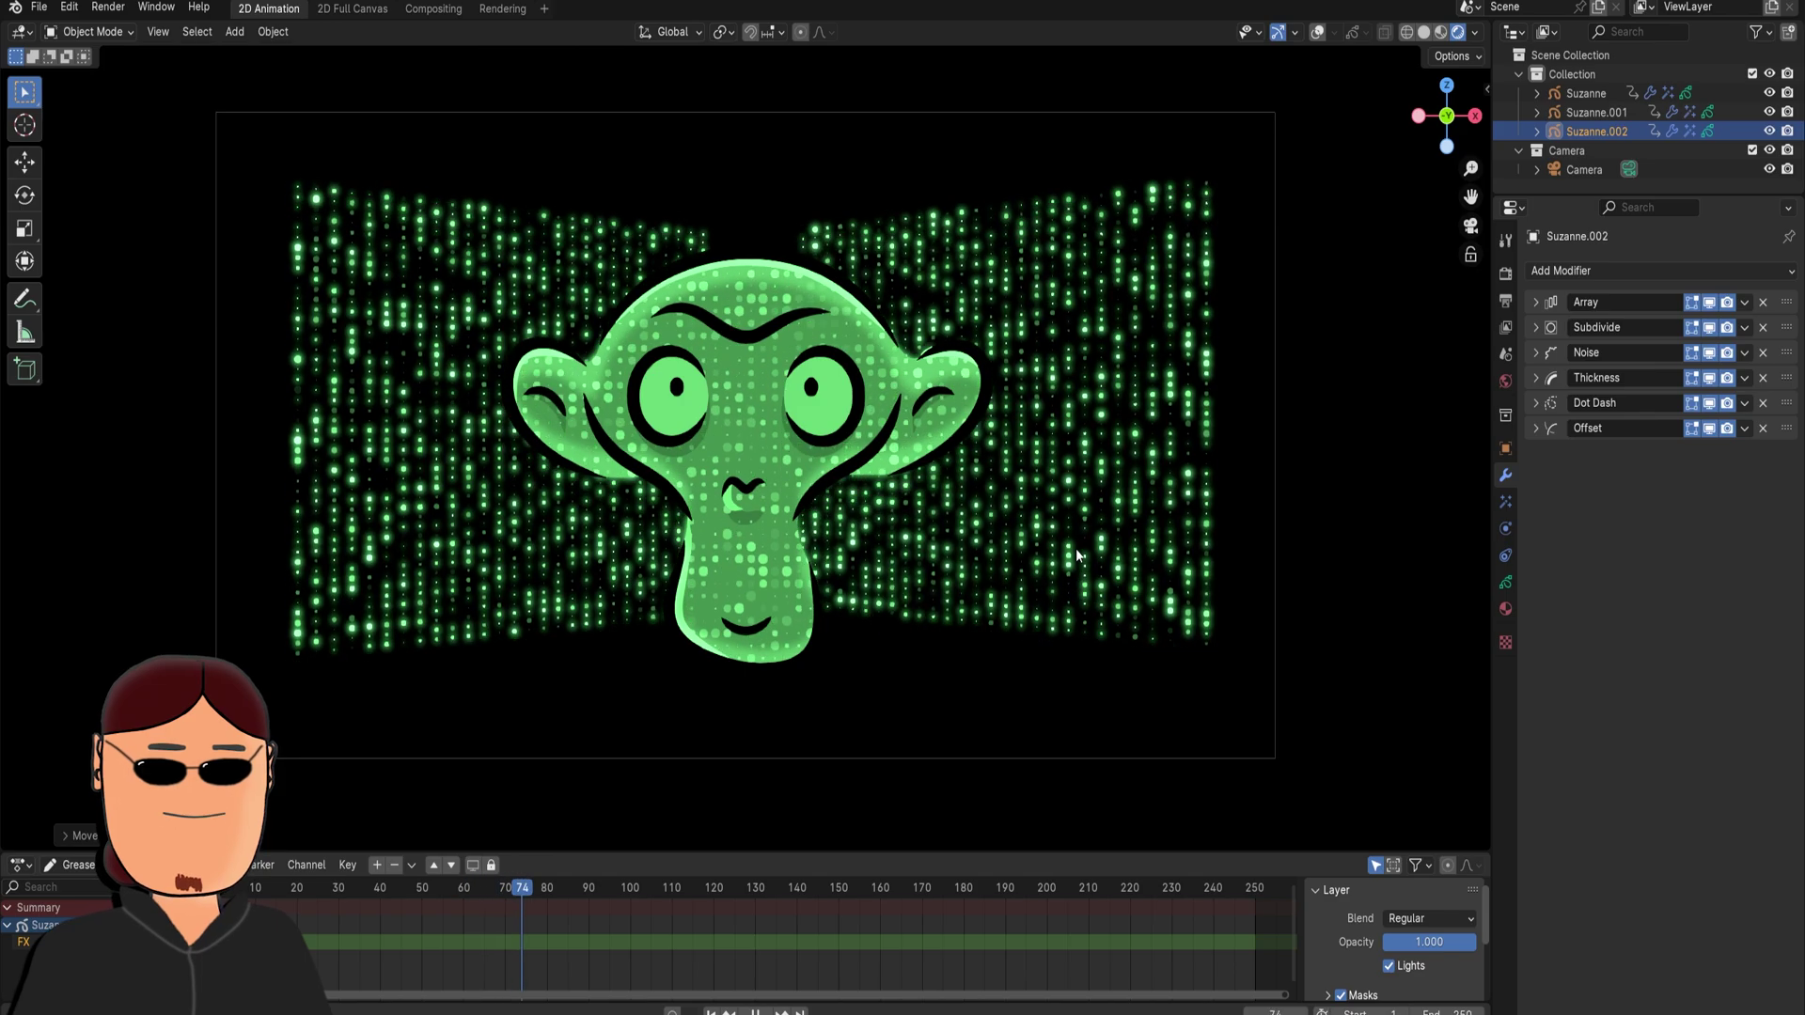
- Add a new Grease Pencil monkey and place it in front of the lower part of the right dot wall
key(shift+a)
mouse_move(968, 583)
click(1055, 628)
key(g)
click(1337, 773)
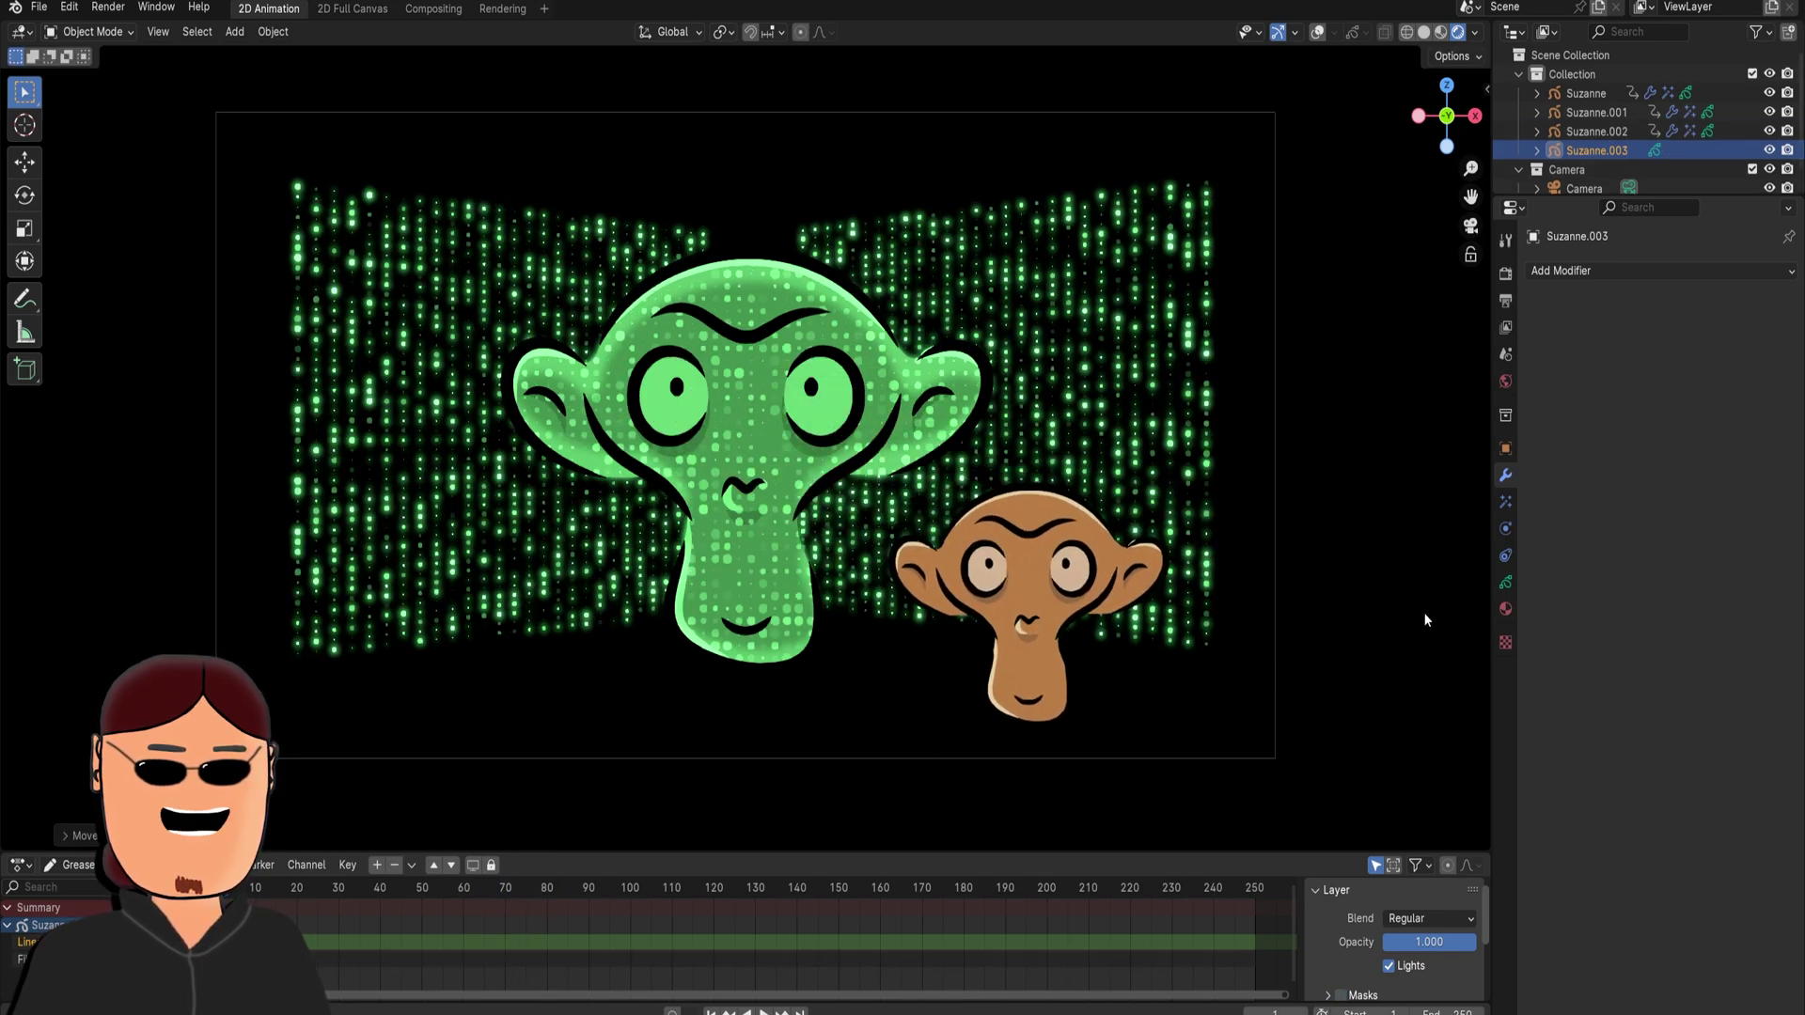
- Draw a horizontal line above the small monkey on its FX layer, with Masks enabled, and return to Object Mode
click(1505, 582)
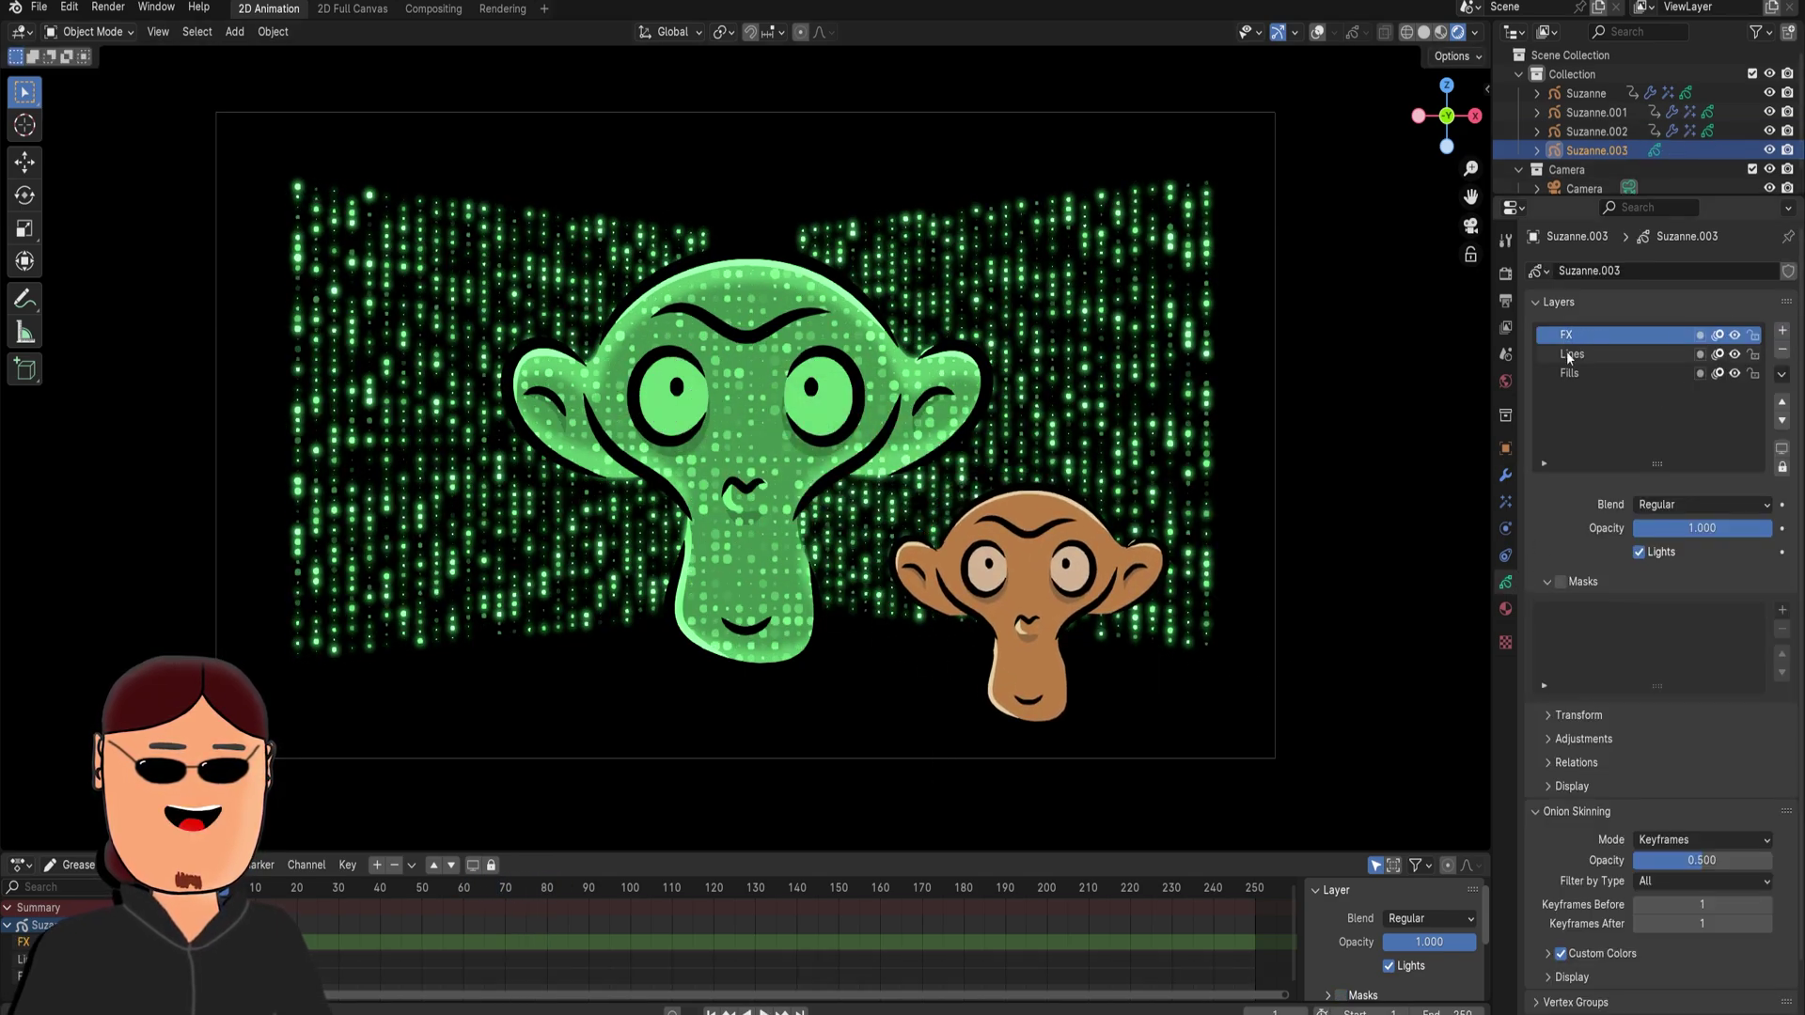
click(1061, 452)
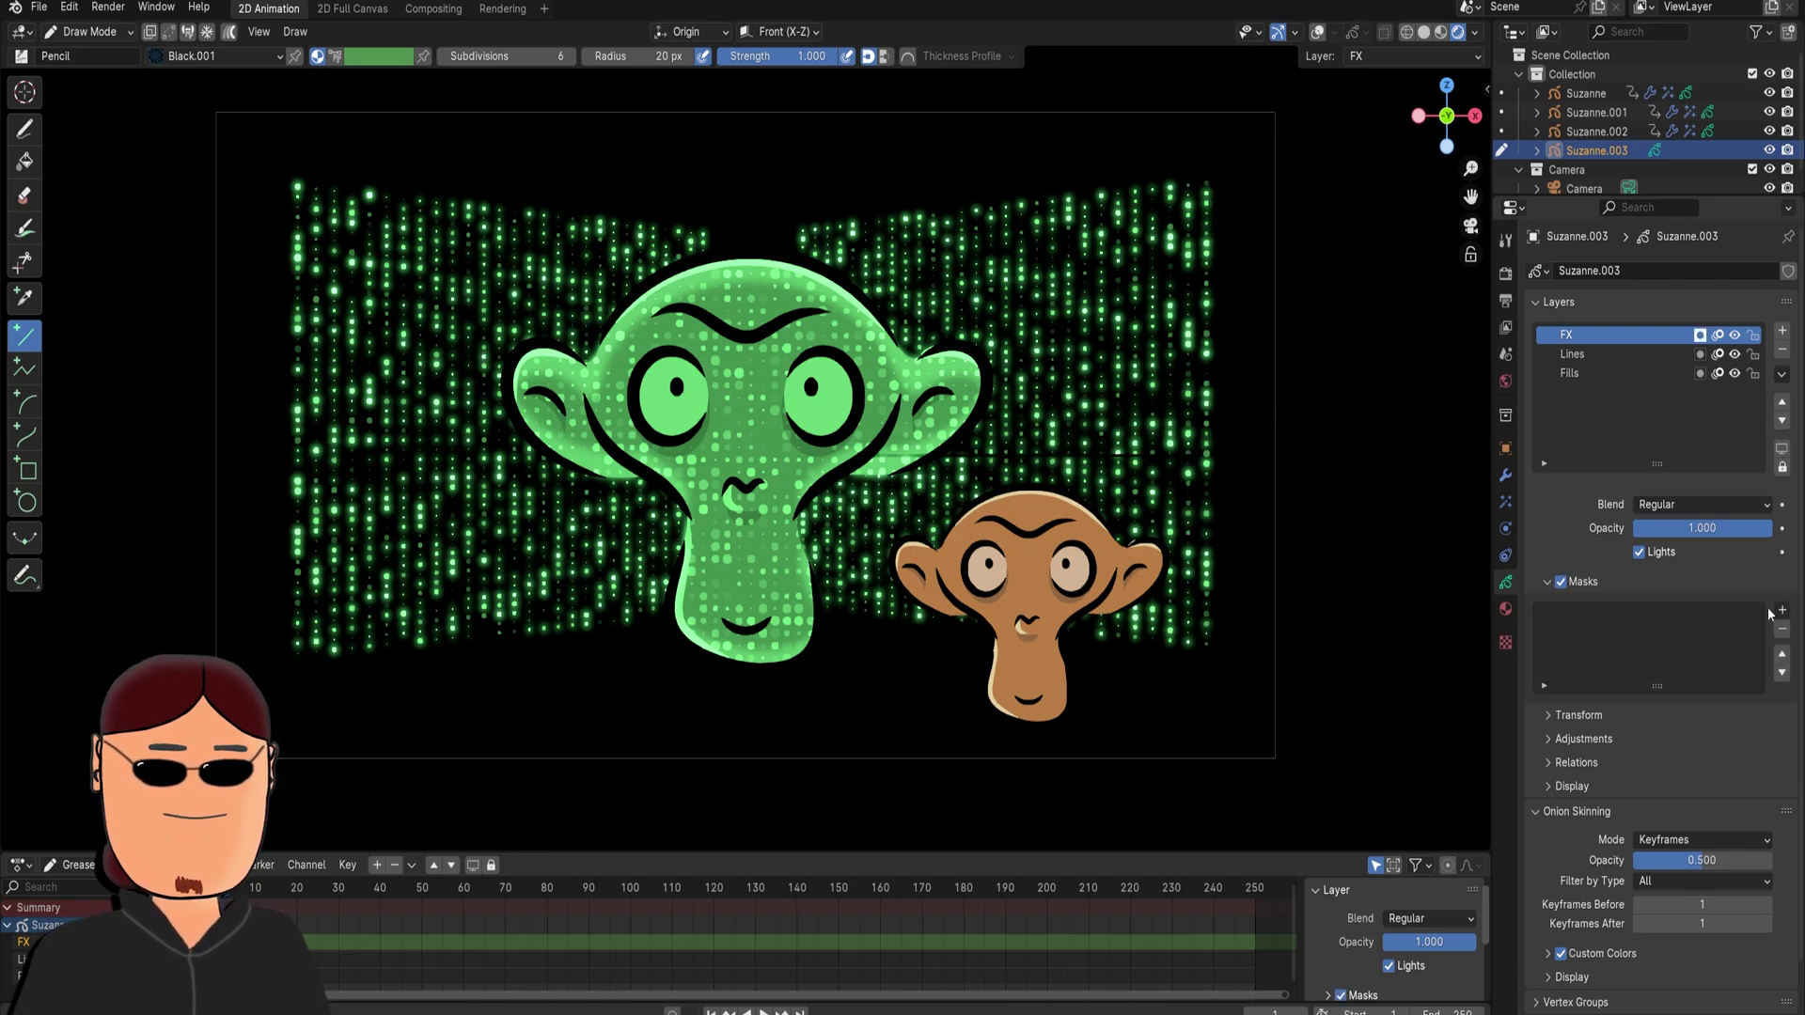
key(ctrl+Tab)
click(1057, 585)
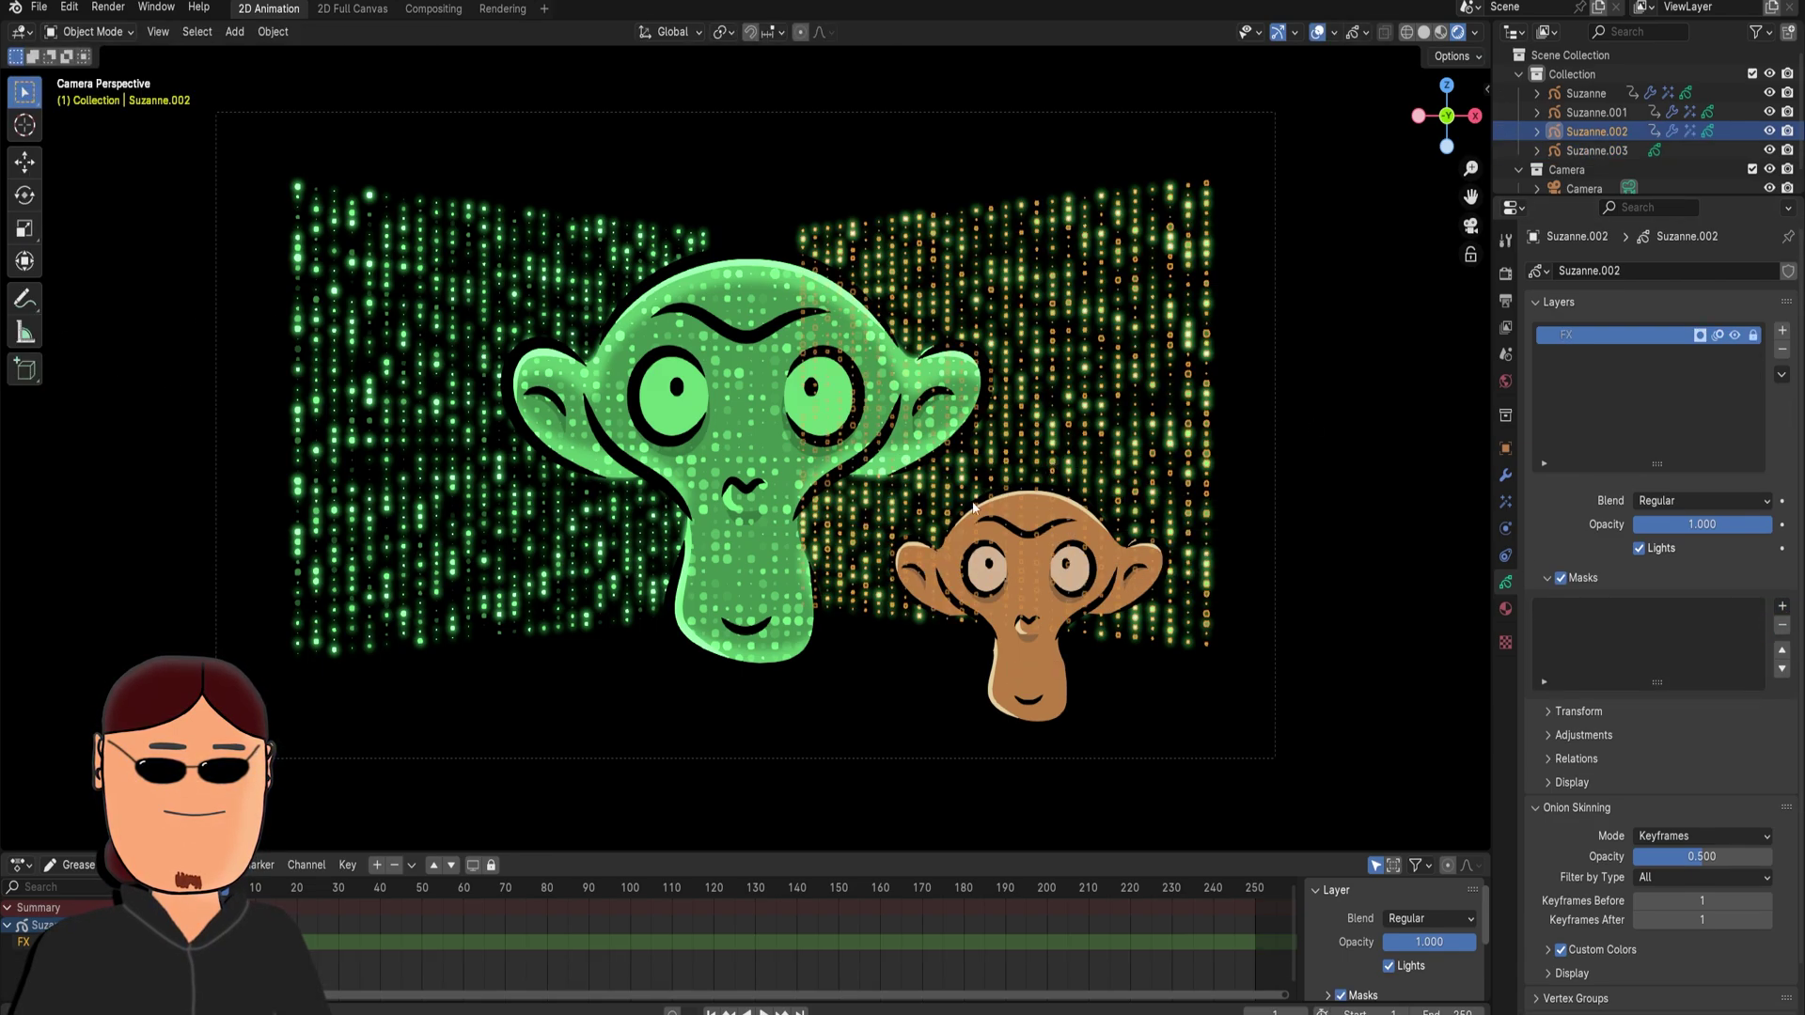
- Select the small monkey and make the large one active, and copy the large monkey's modifiers to the small one
click(974, 508)
shift+click(720, 378)
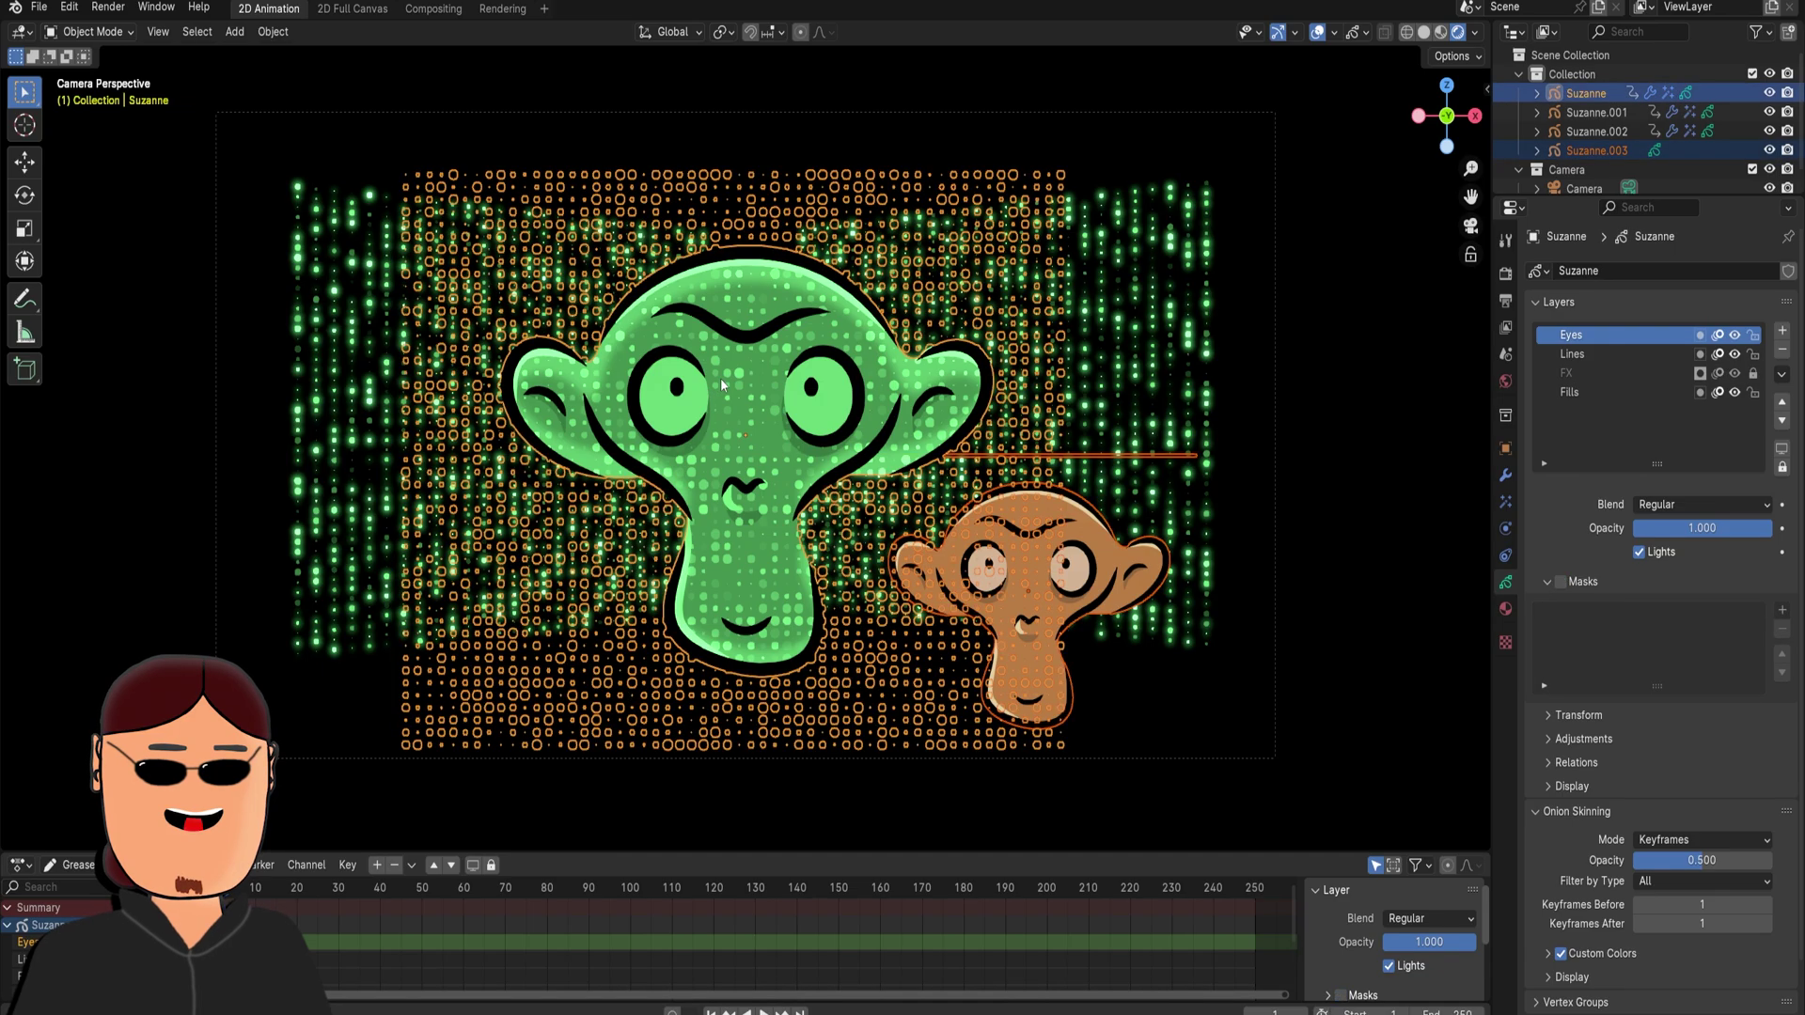
click(271, 33)
mouse_move(328, 428)
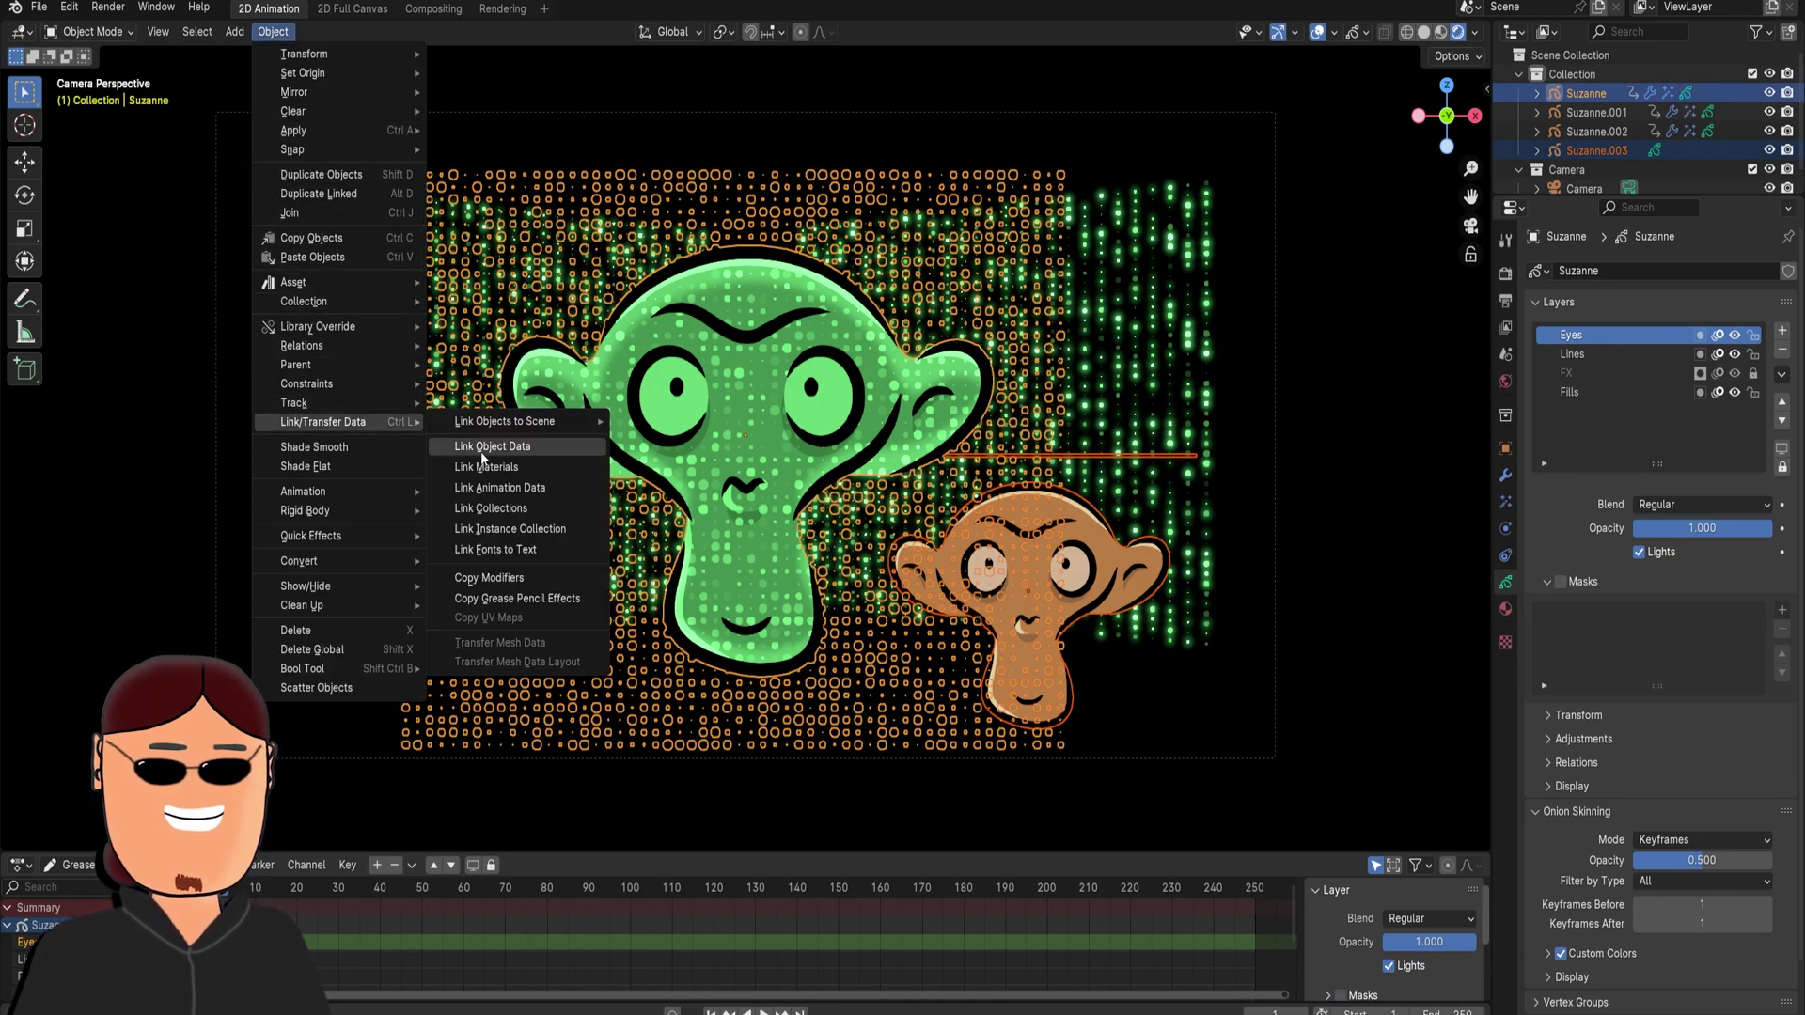
click(518, 579)
- Copy the large monkey's Grease Pencil effects to the small monkey
click(273, 33)
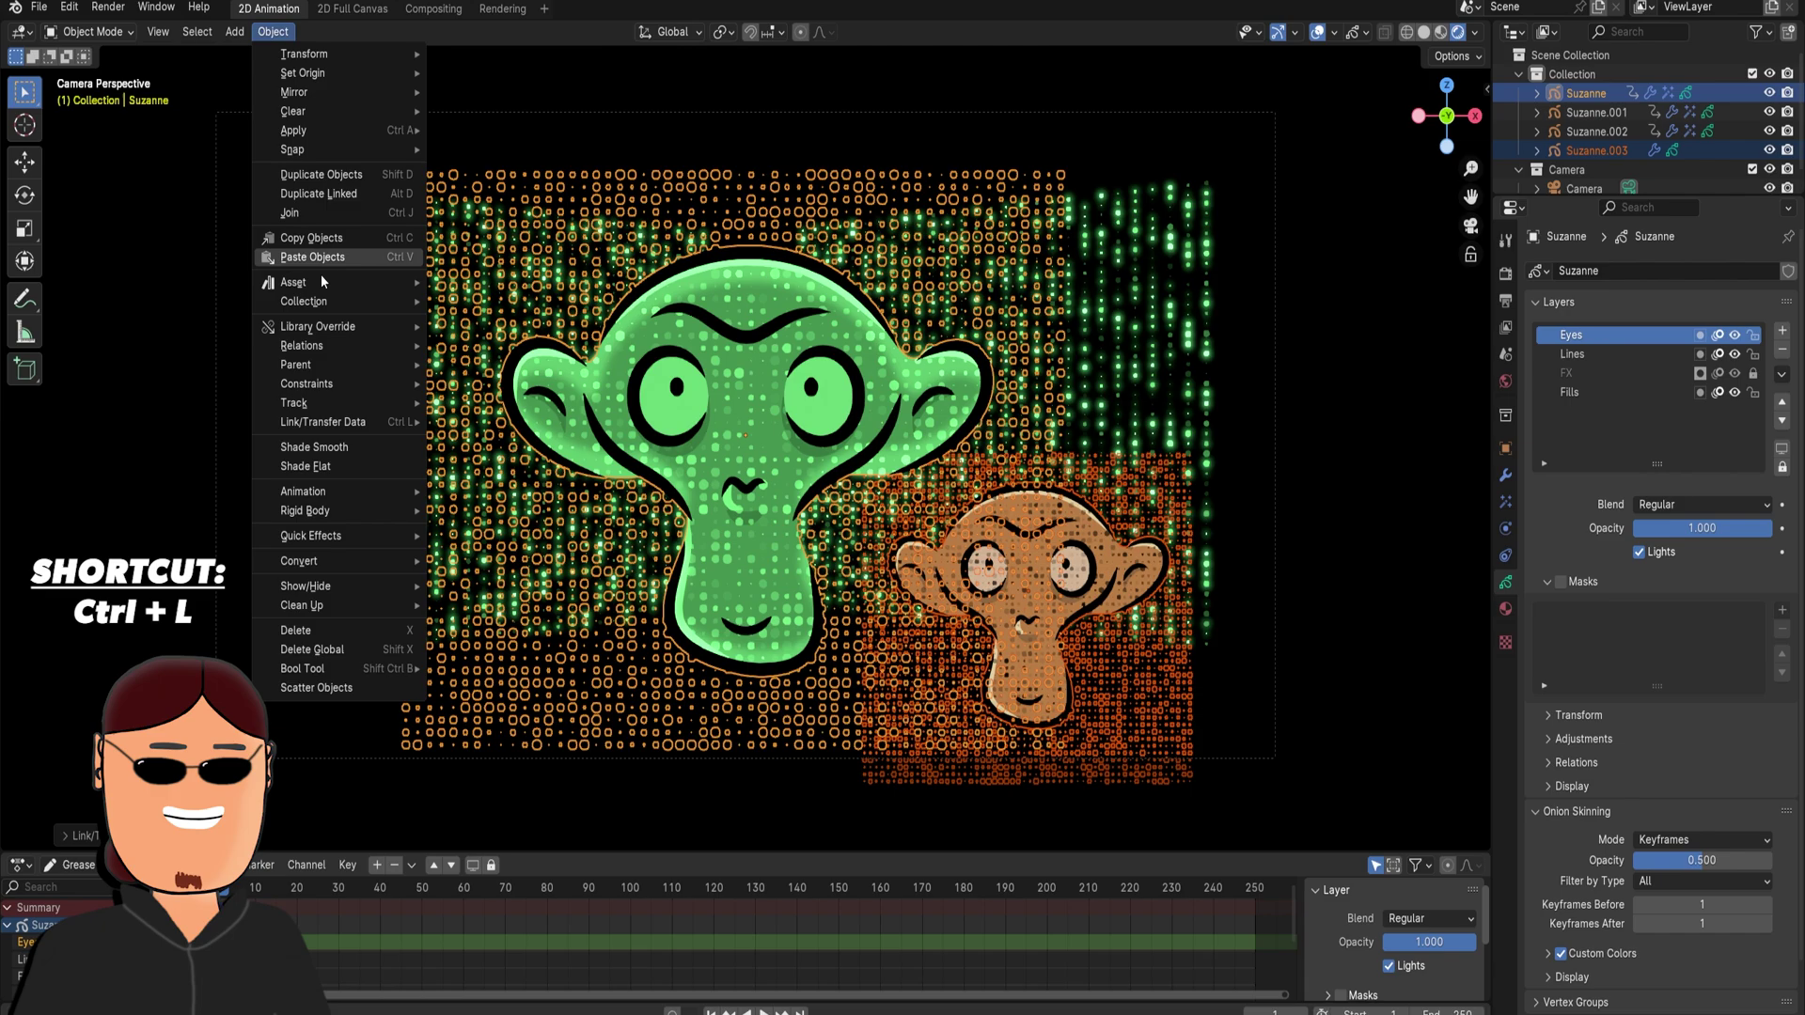
mouse_move(338, 428)
click(535, 599)
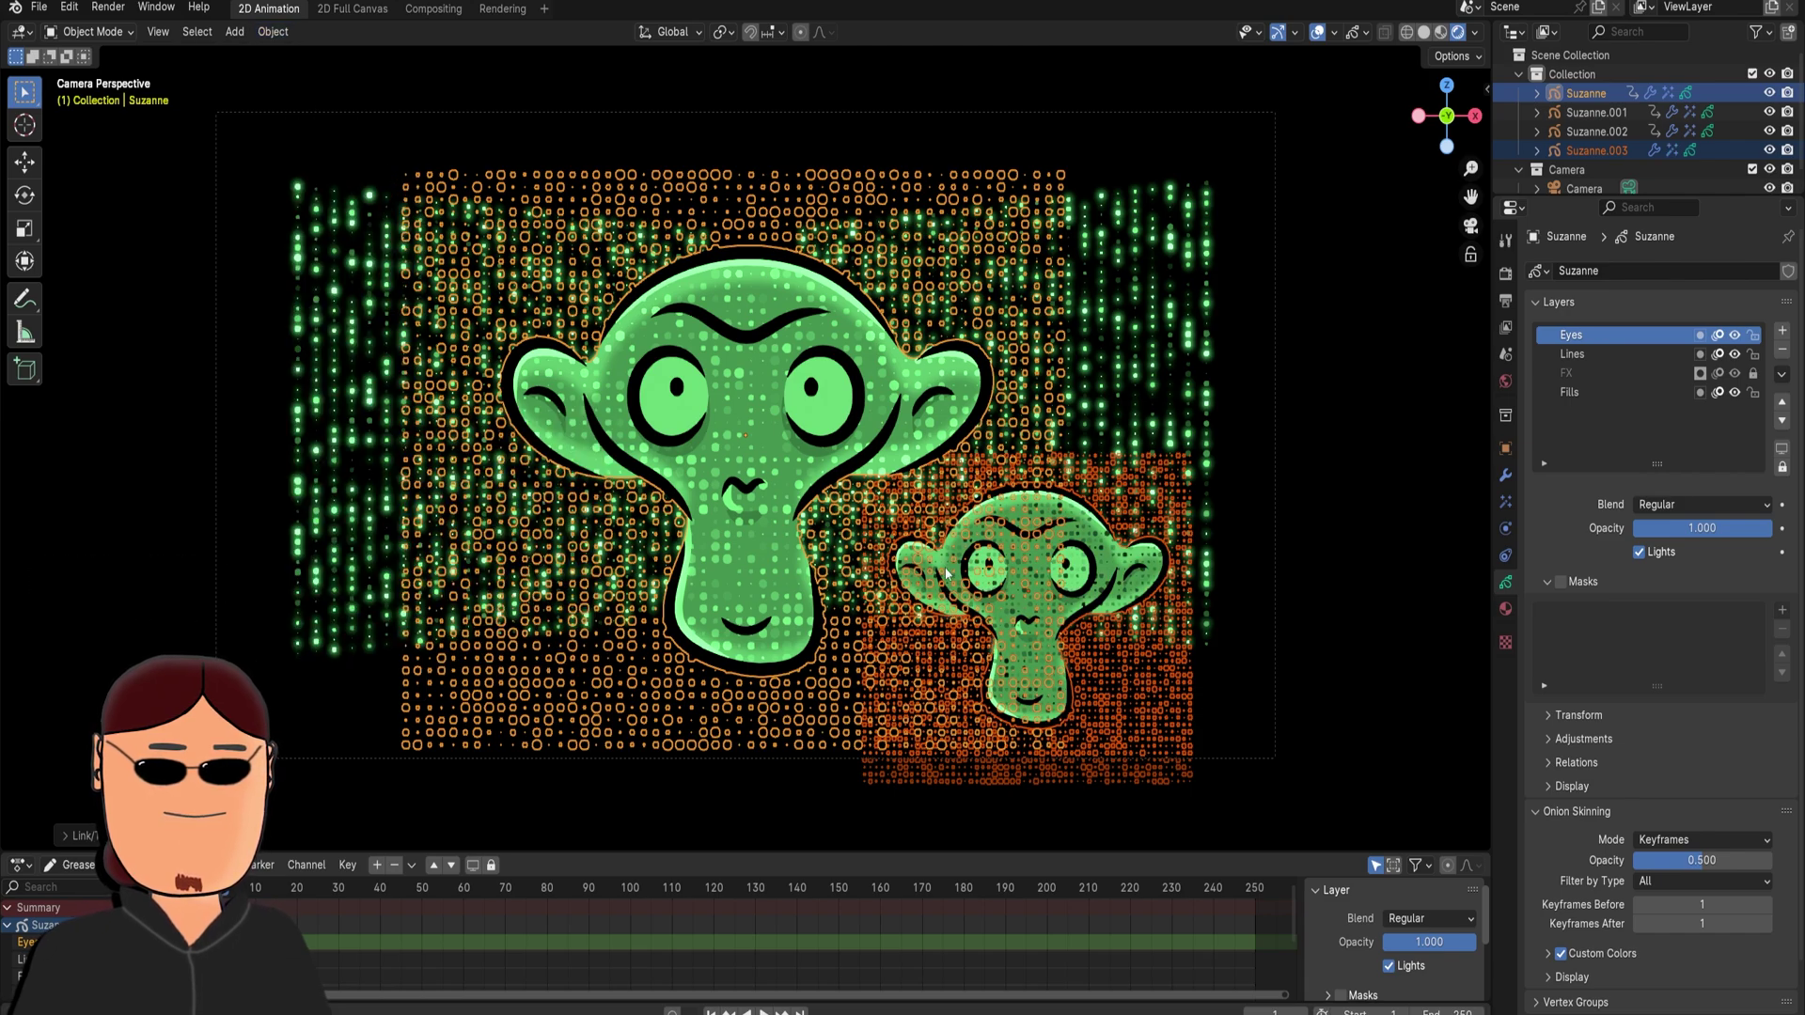
- Play the animation and examine the small monkey's material settings
key(space)
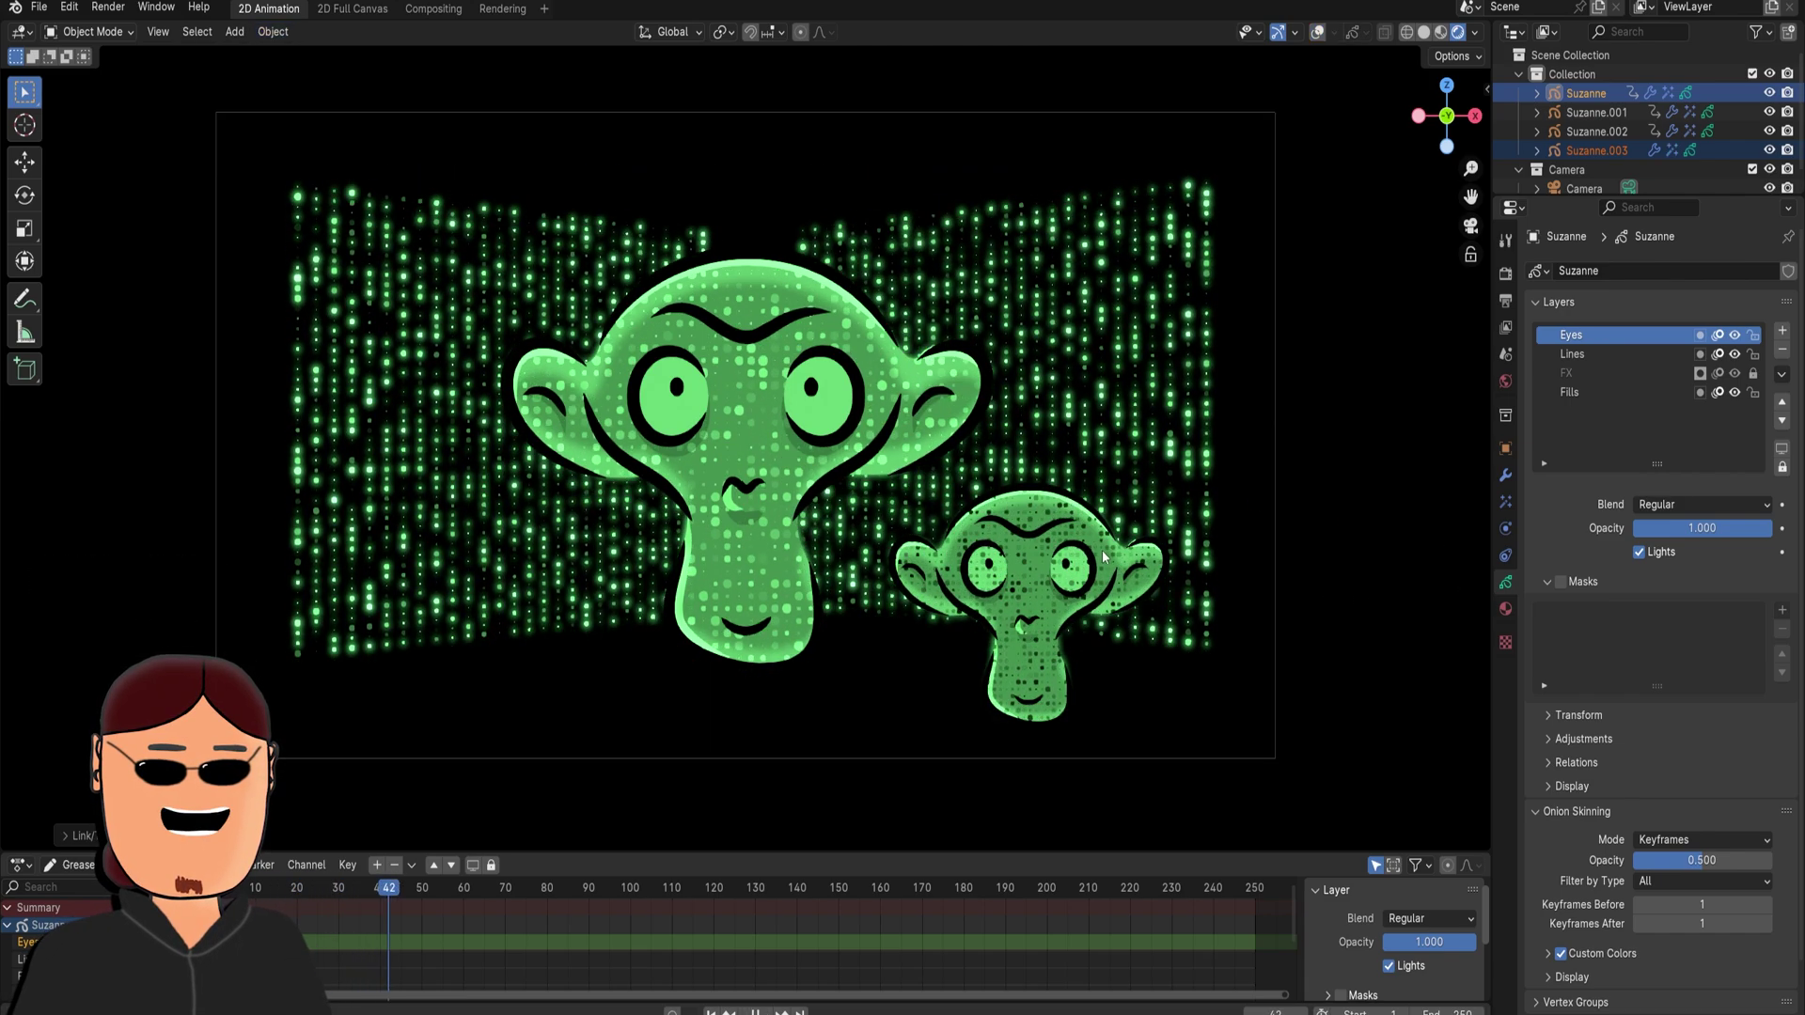
click(1103, 557)
click(1506, 609)
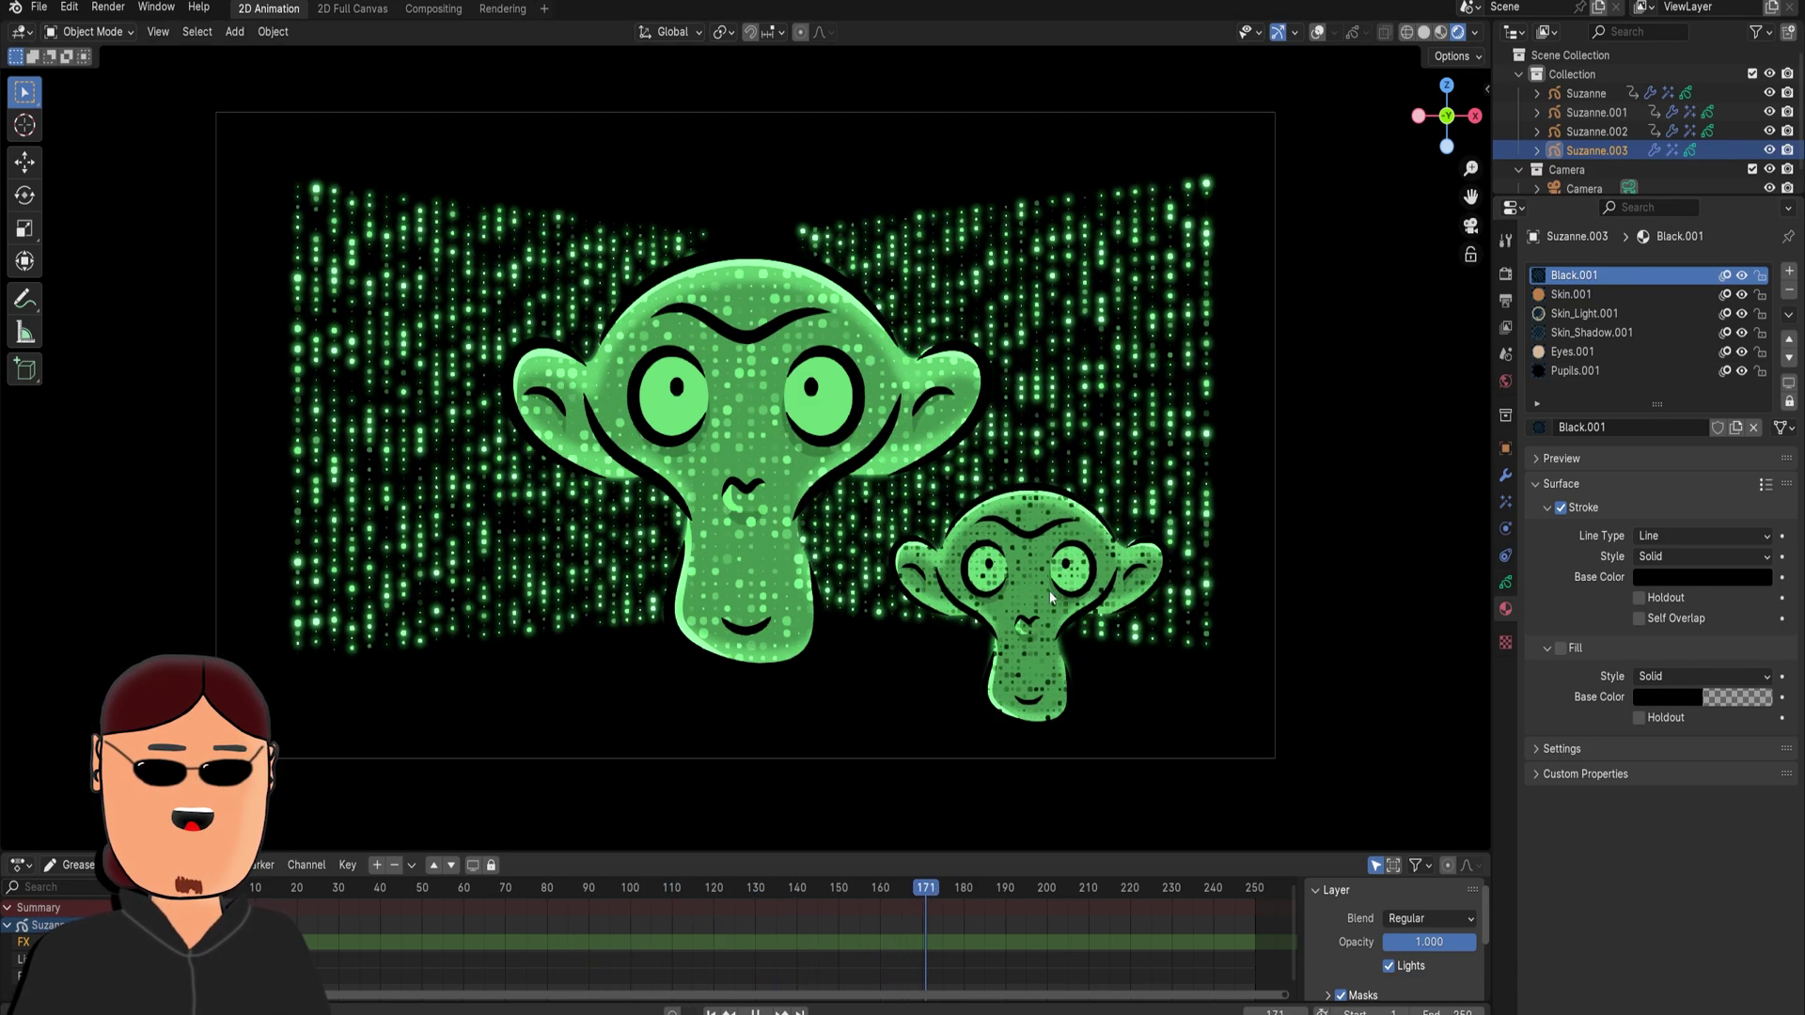
click(743, 470)
key(r)
key(z)
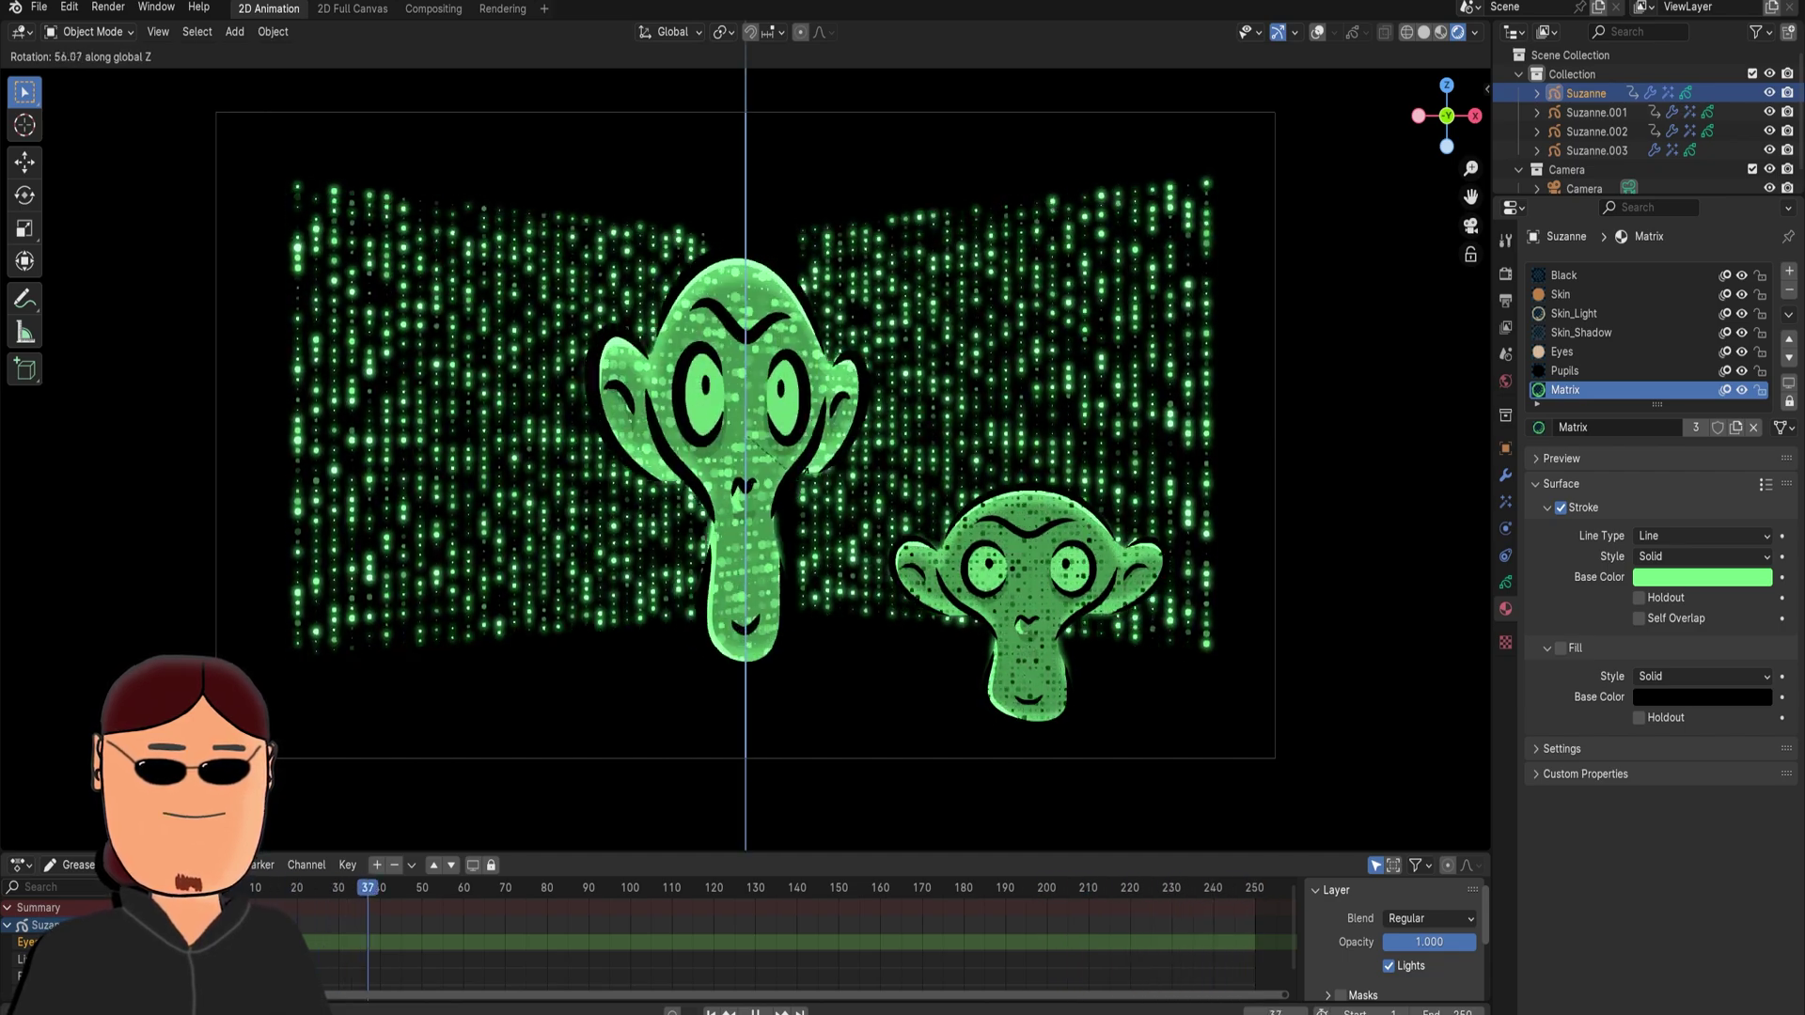
key(Escape)
- Delete the small monkey from the scene
click(1039, 538)
key(x)
click(1040, 538)
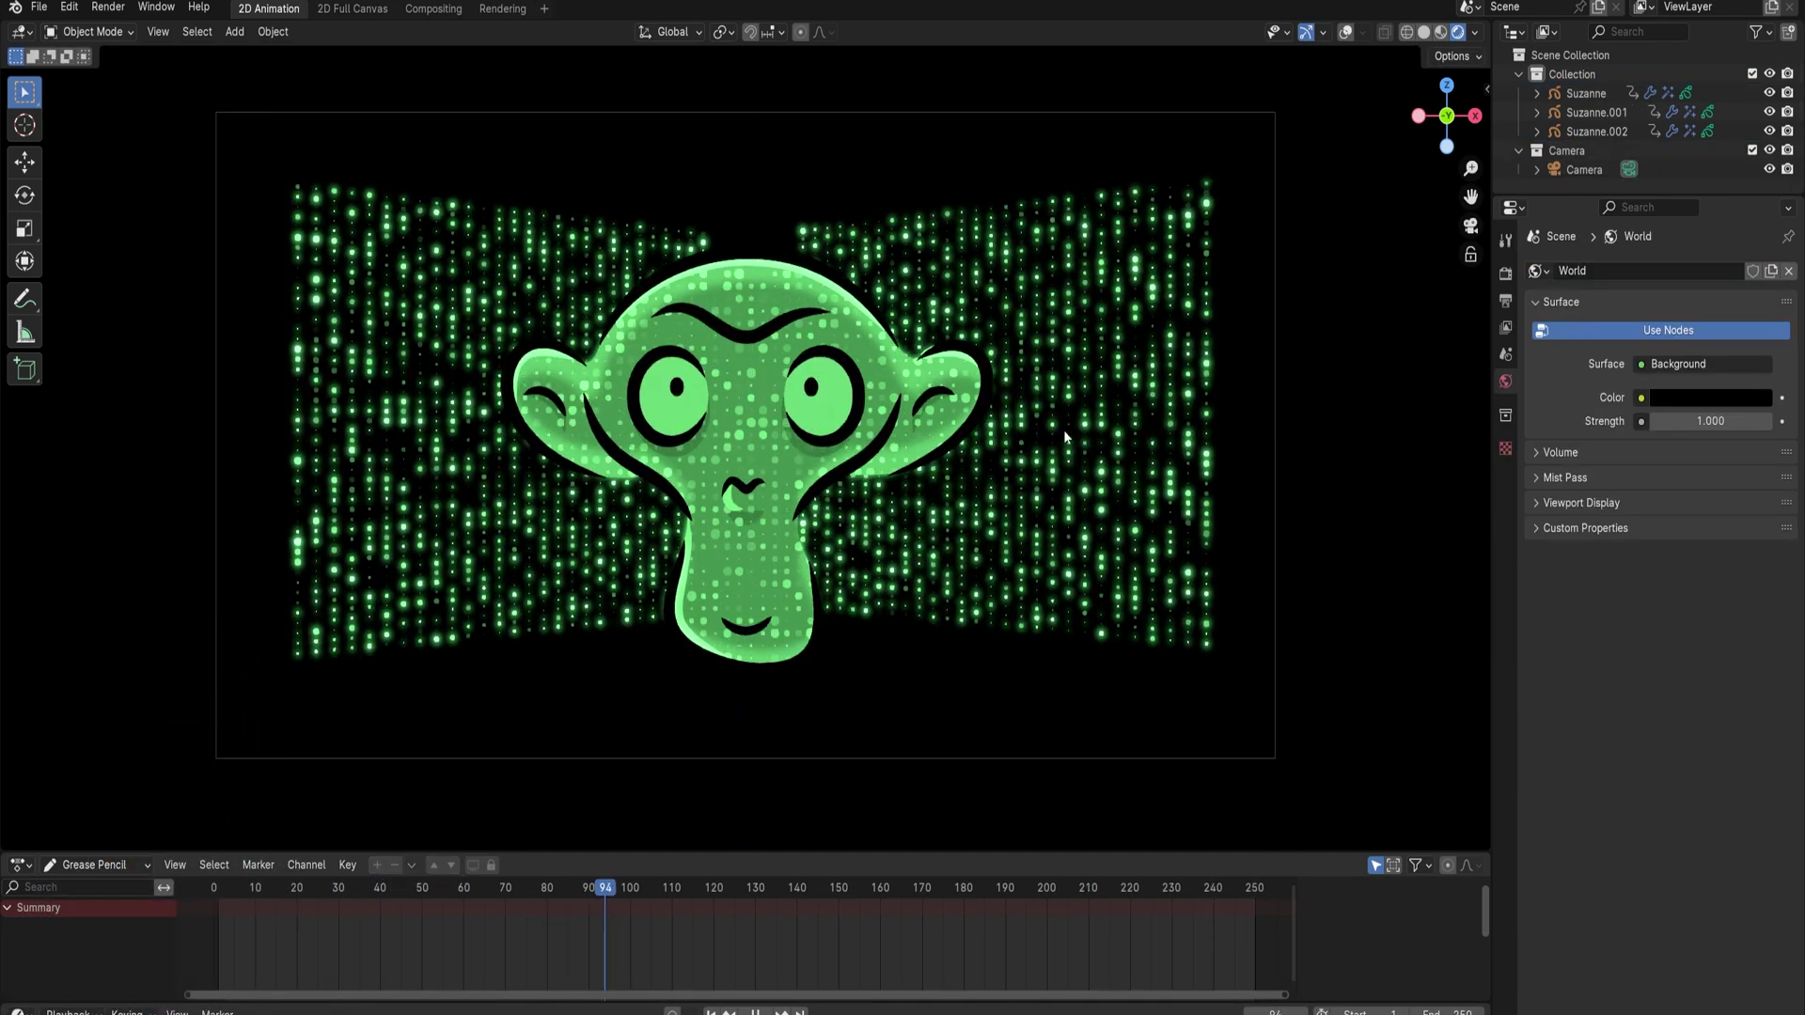